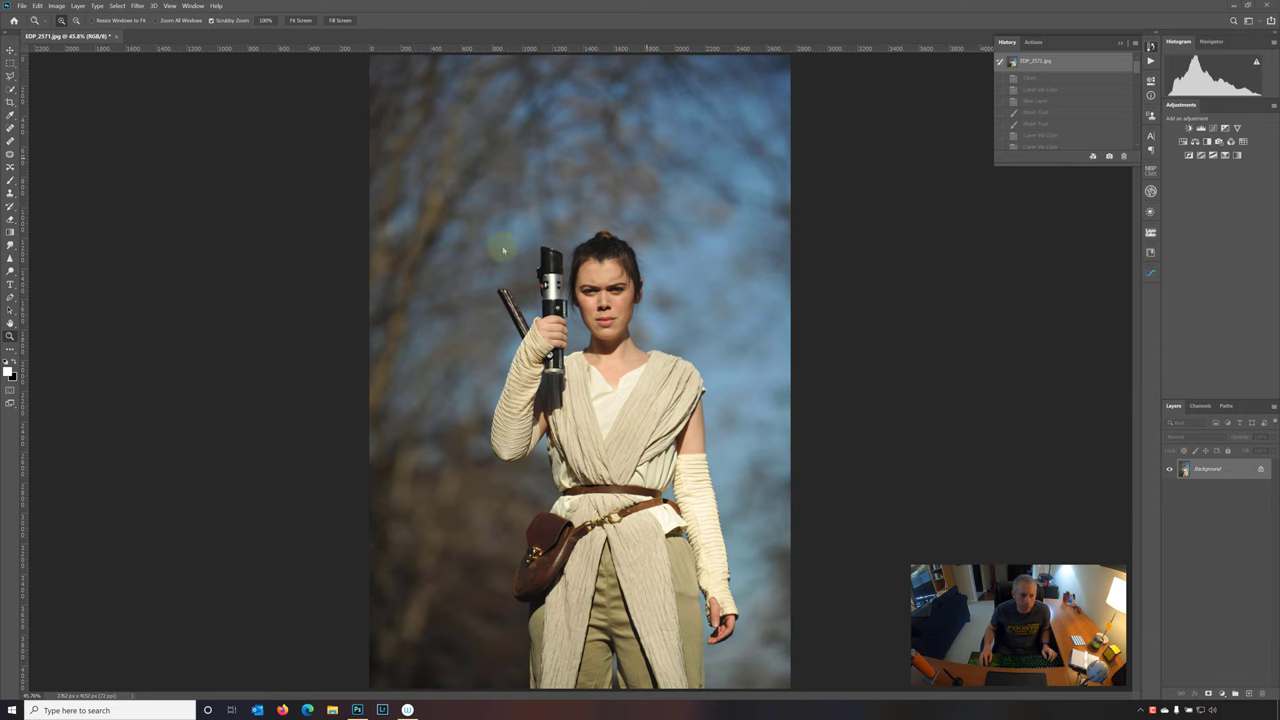
Zoom to 100% on the saber hilt, duplicate the photo as Layer 1, and add empty Layer 2.
click(541, 232)
drag(570, 213, 577, 371)
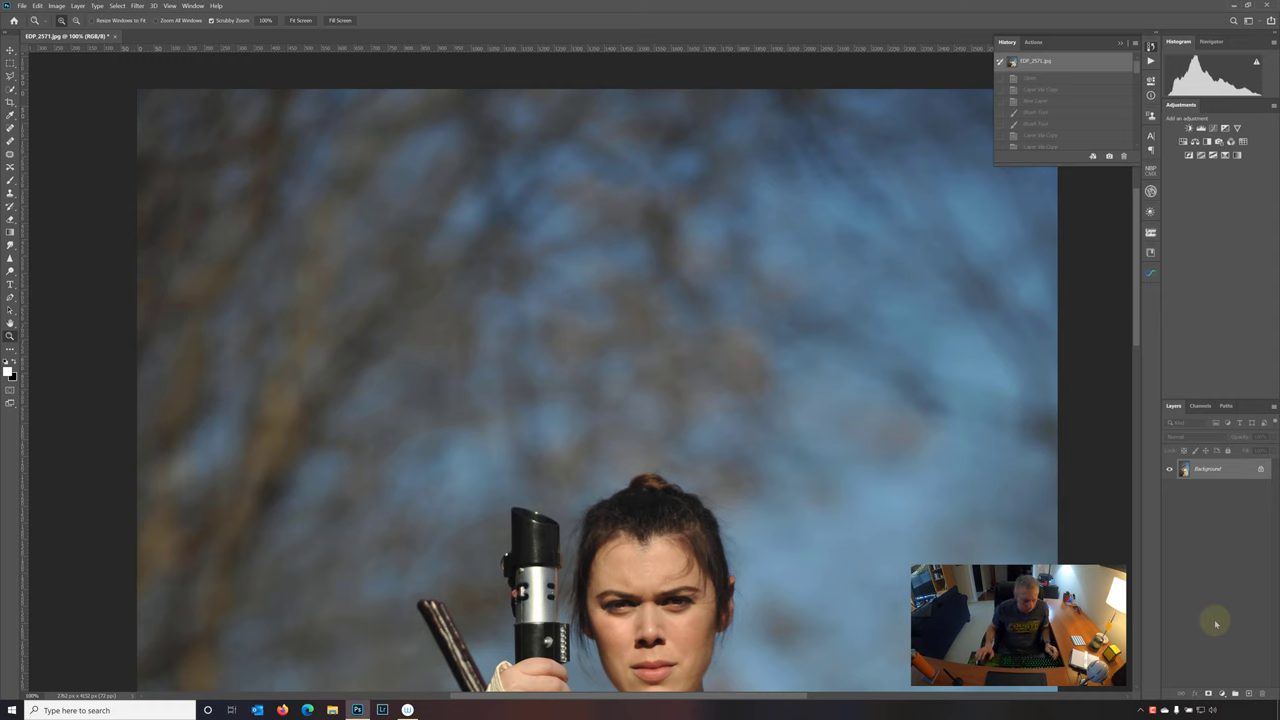
key(ctrl+j)
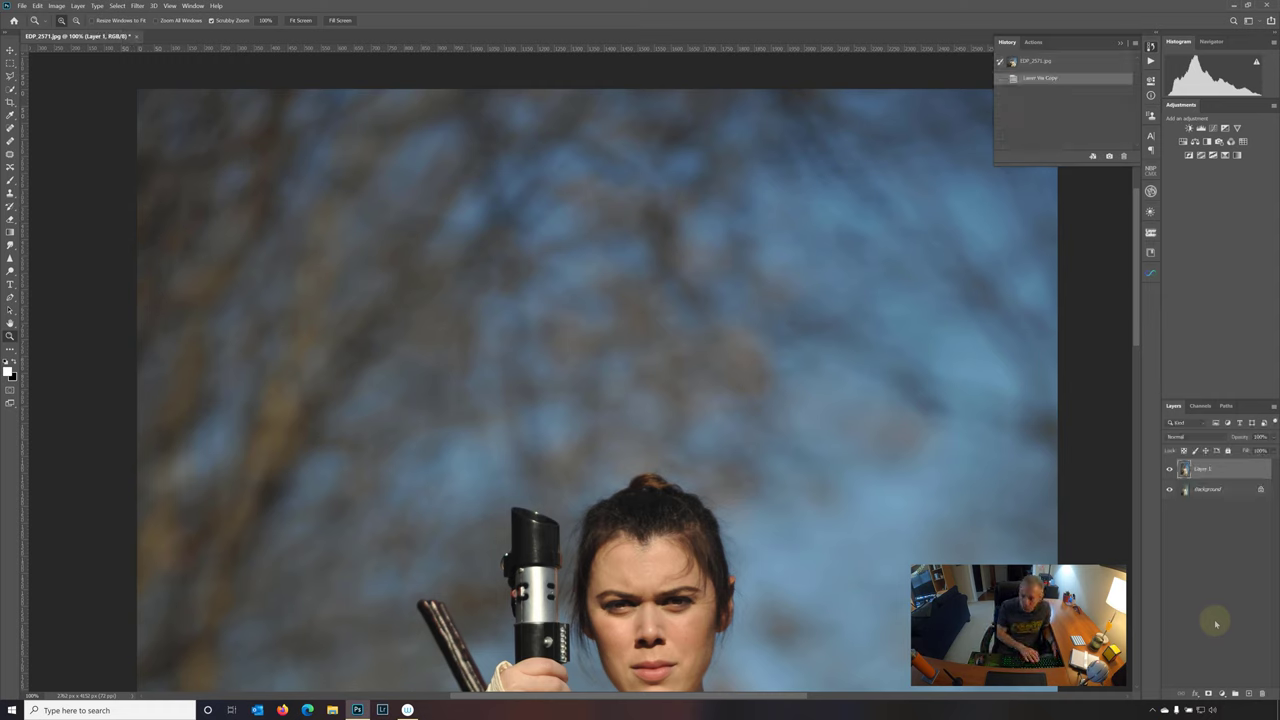
click(1248, 693)
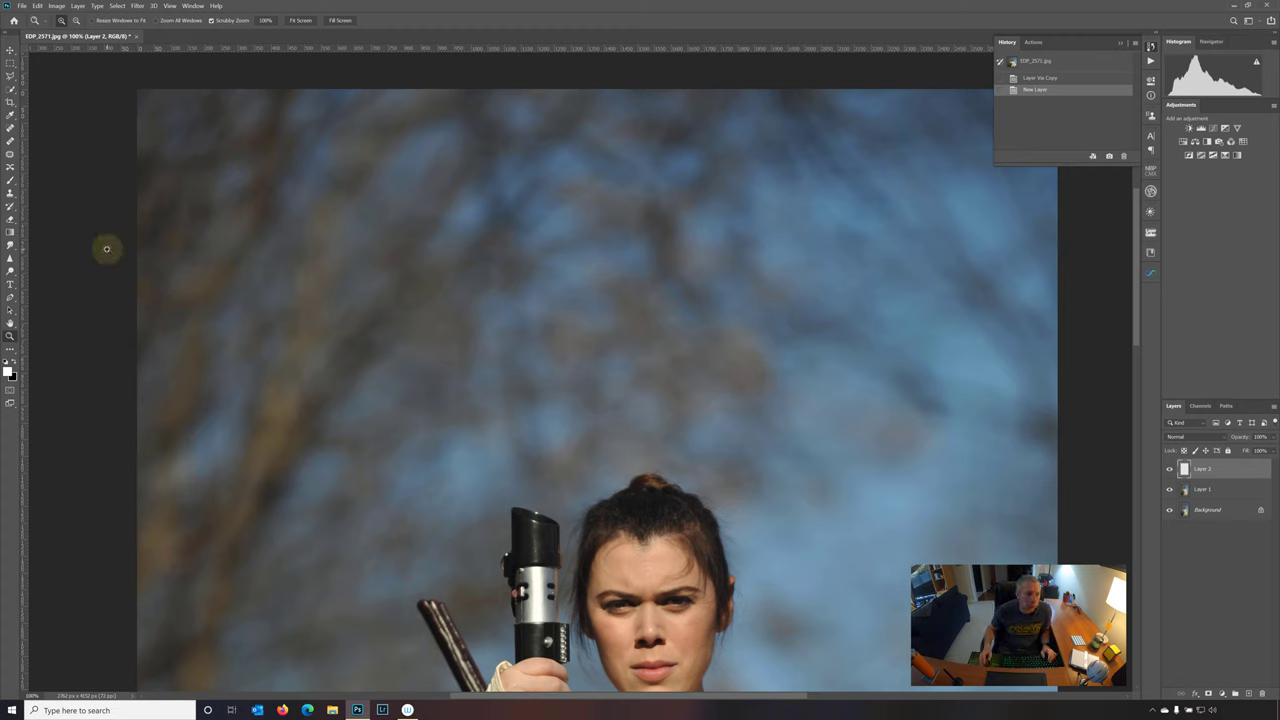
Choose the Brush tool and lower its hardness for soft edges.
click(11, 182)
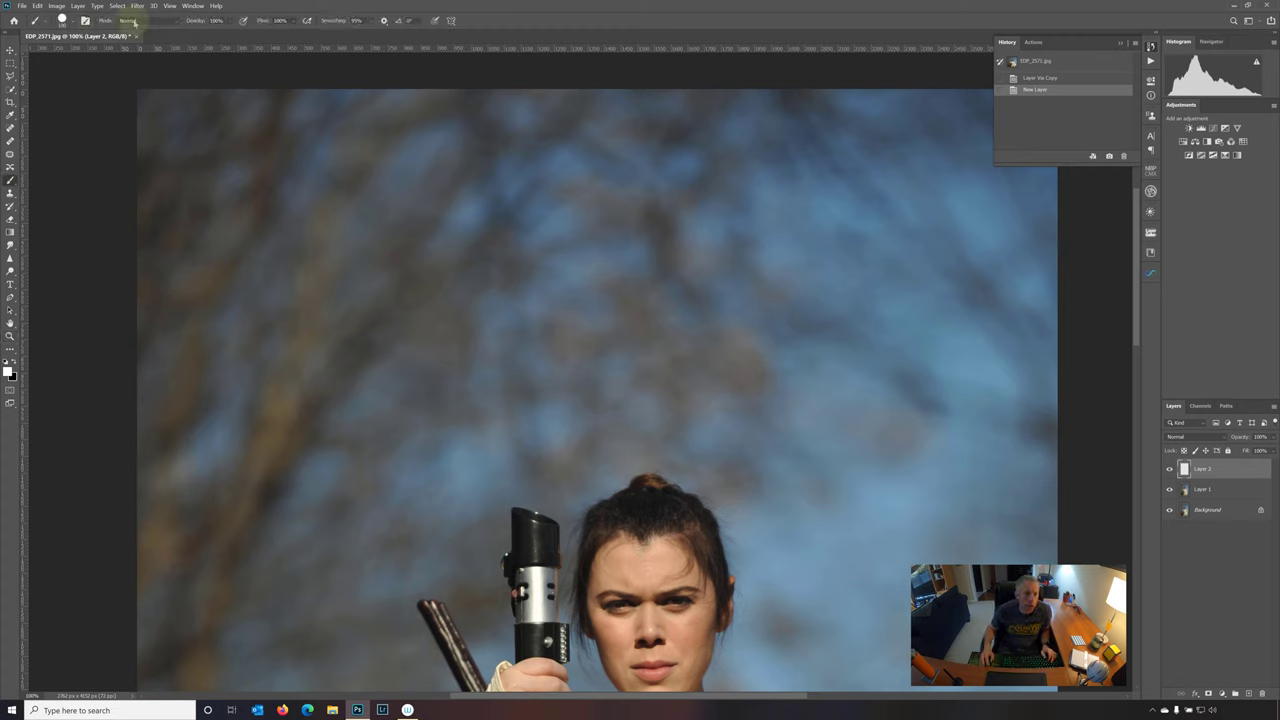
click(69, 21)
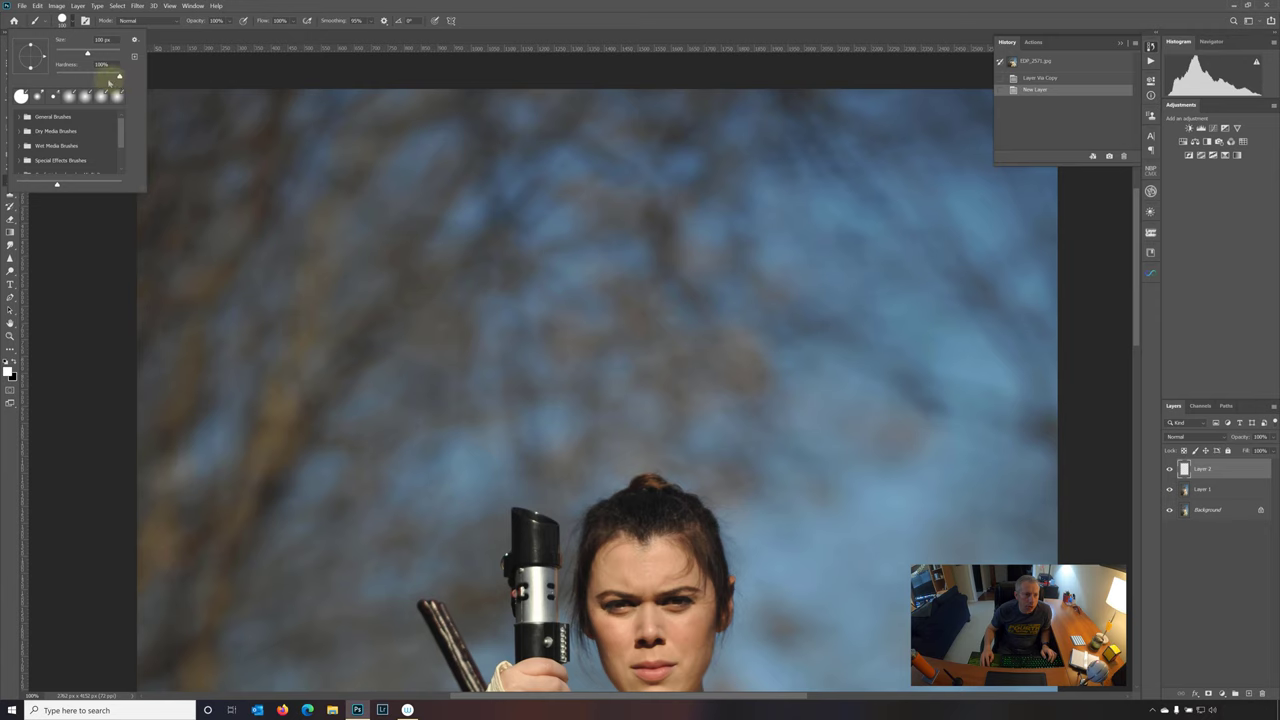
drag(119, 77, 107, 77)
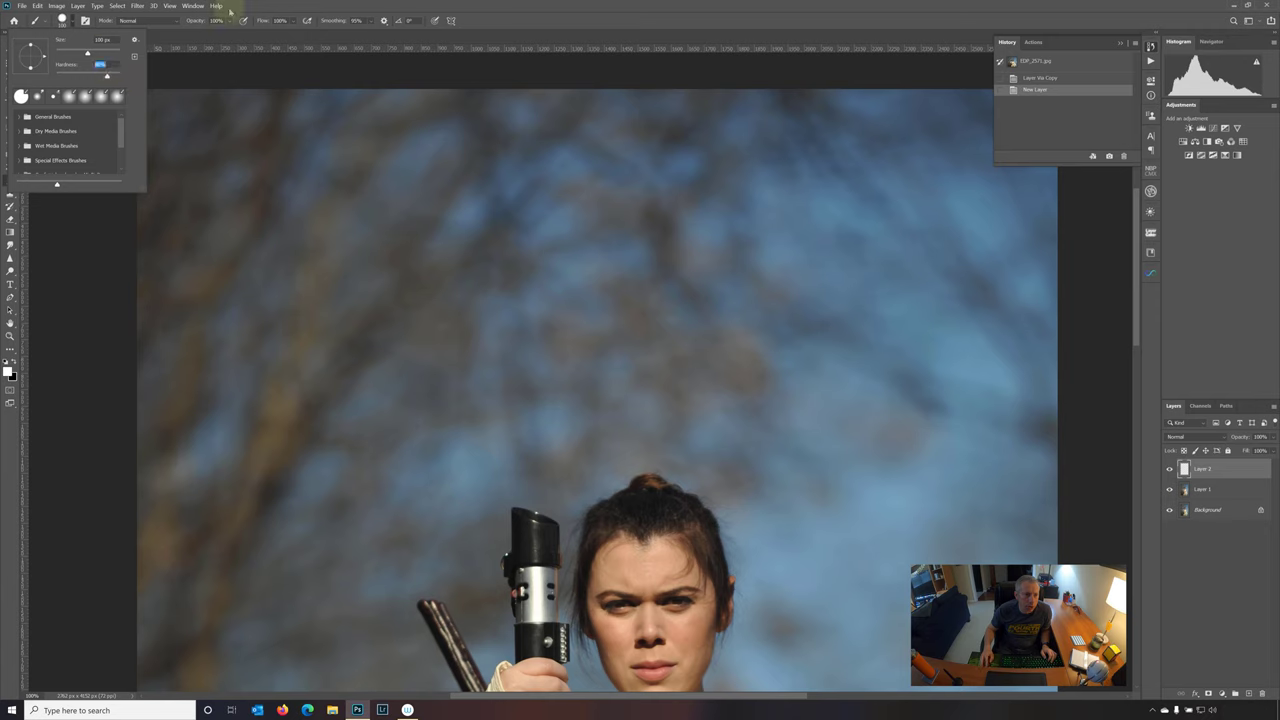
key(Return)
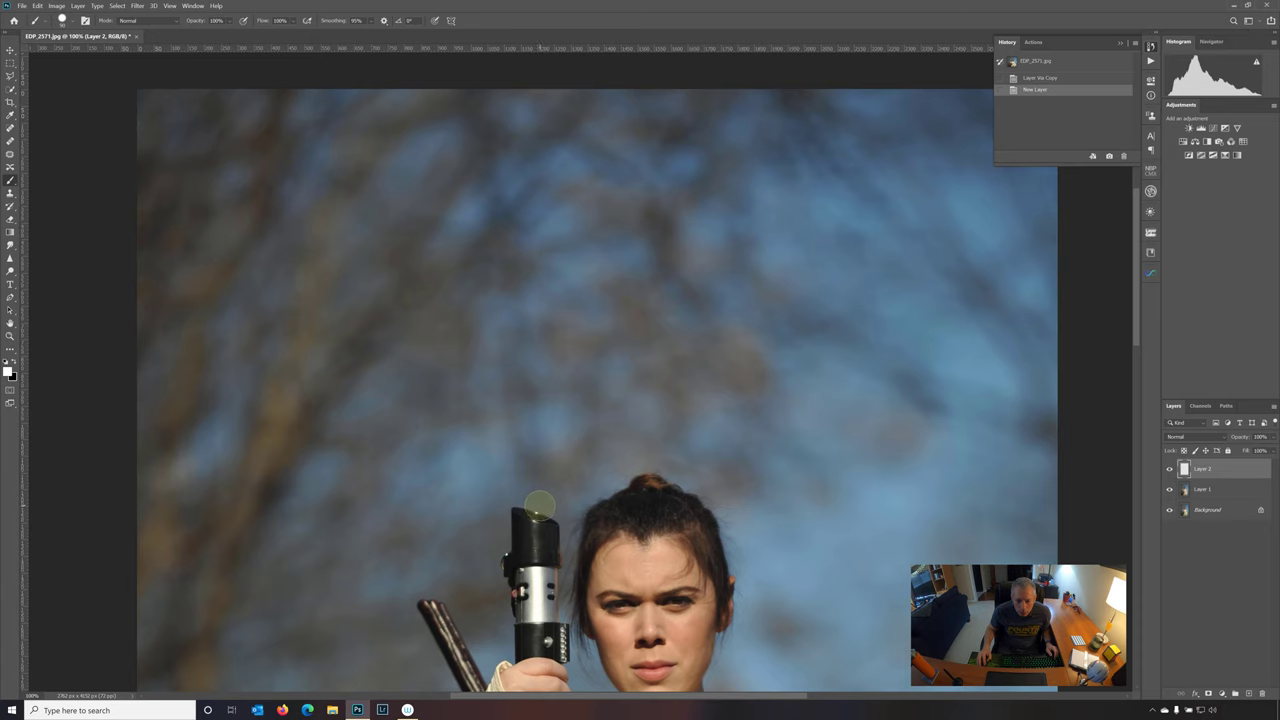
Paint a straight white blade on Layer 2 from the hilt tip to the top edge, redoing the first stroke.
click(540, 506)
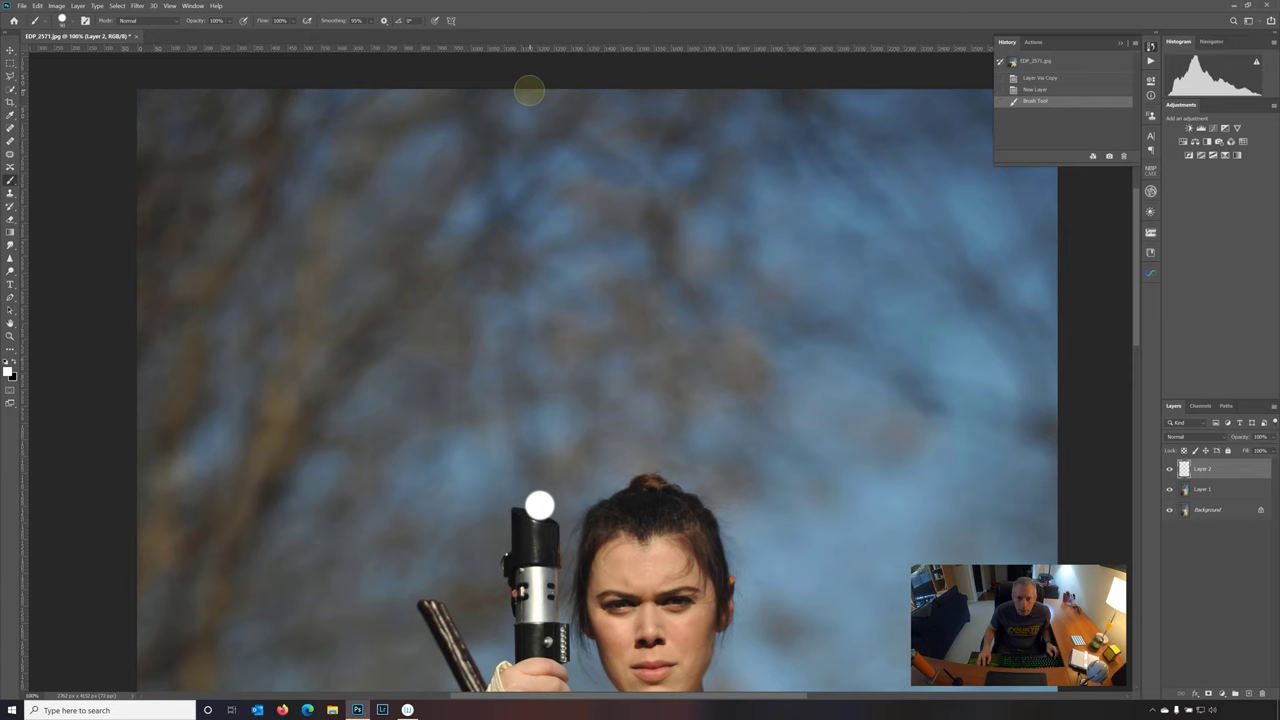
shift+click(530, 91)
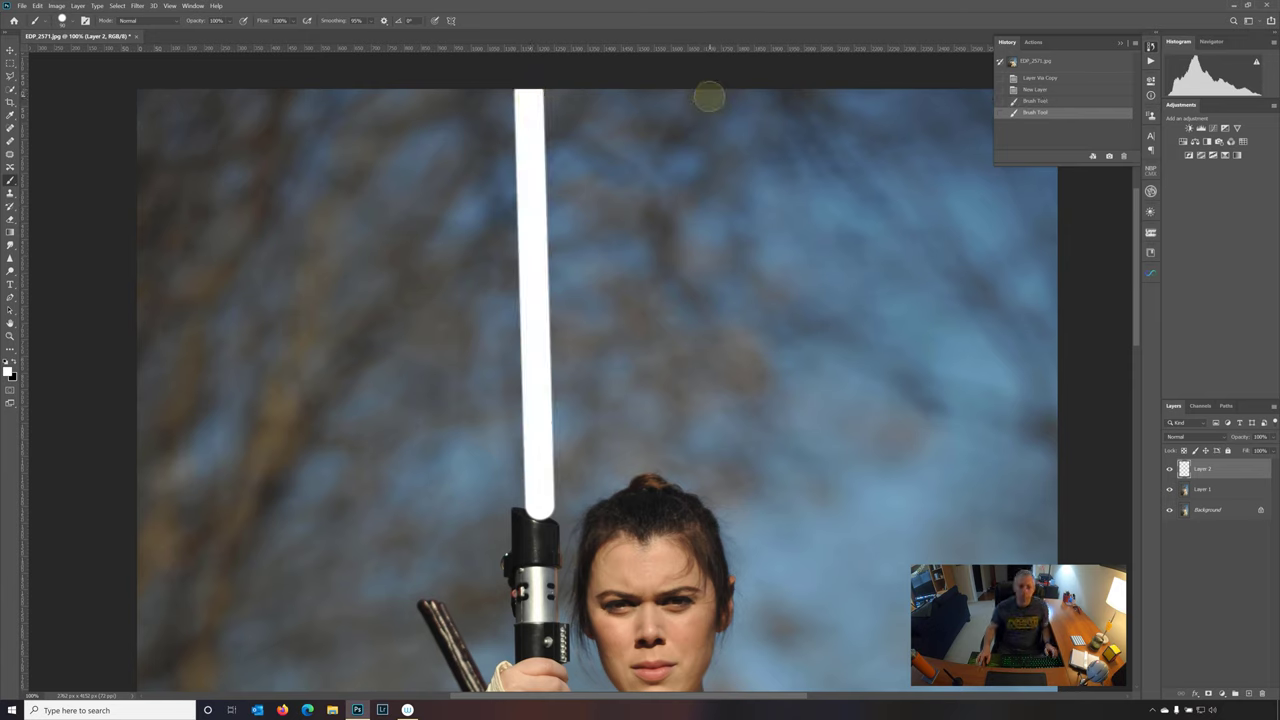
key(ctrl+z)
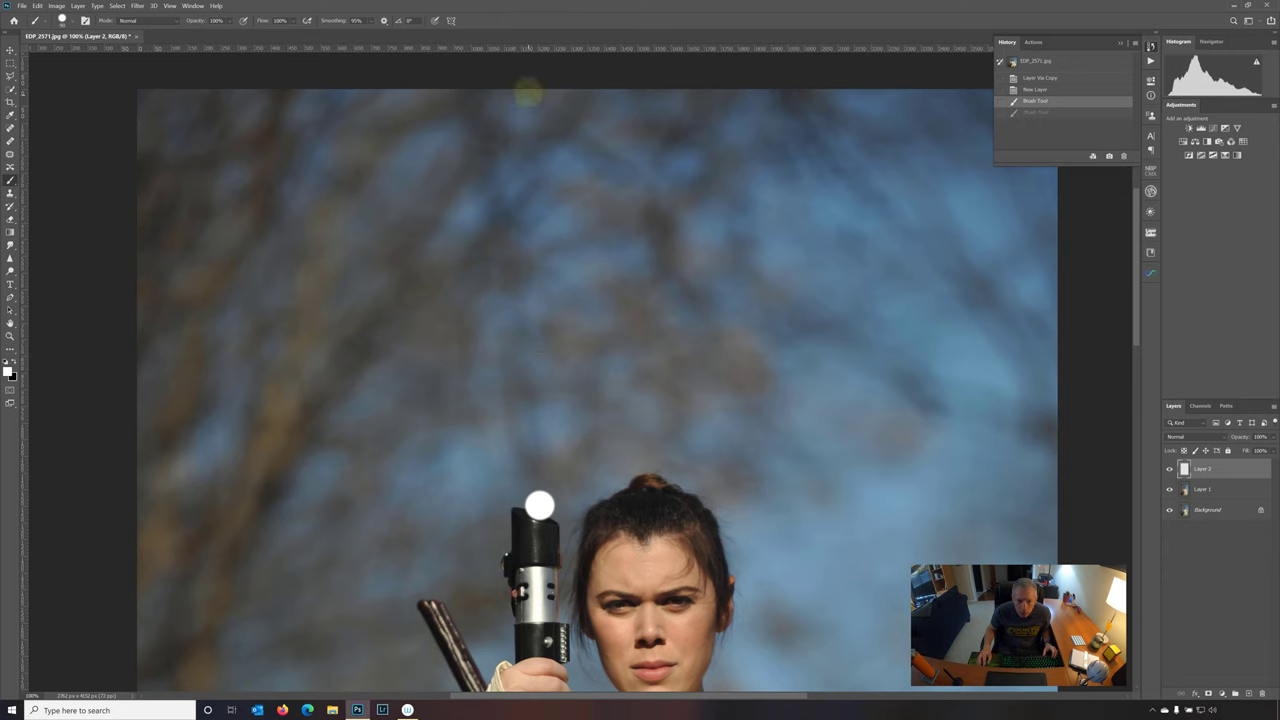
click(528, 91)
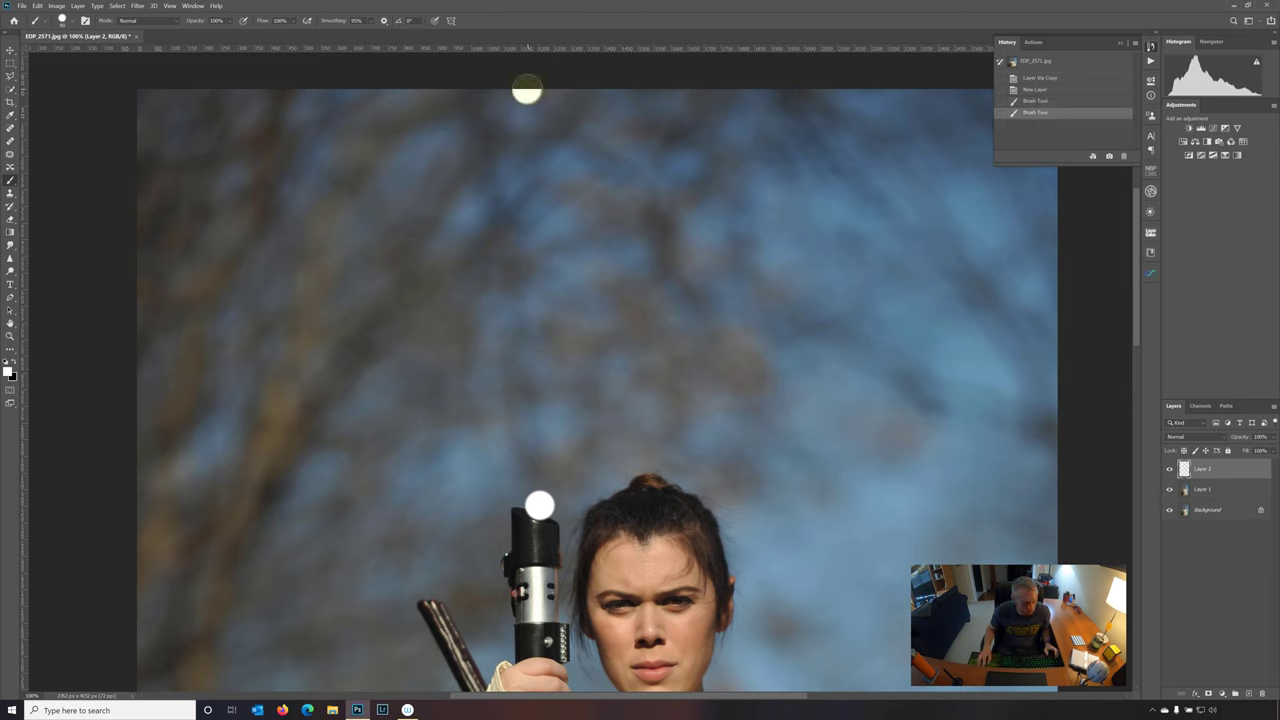
click(527, 92)
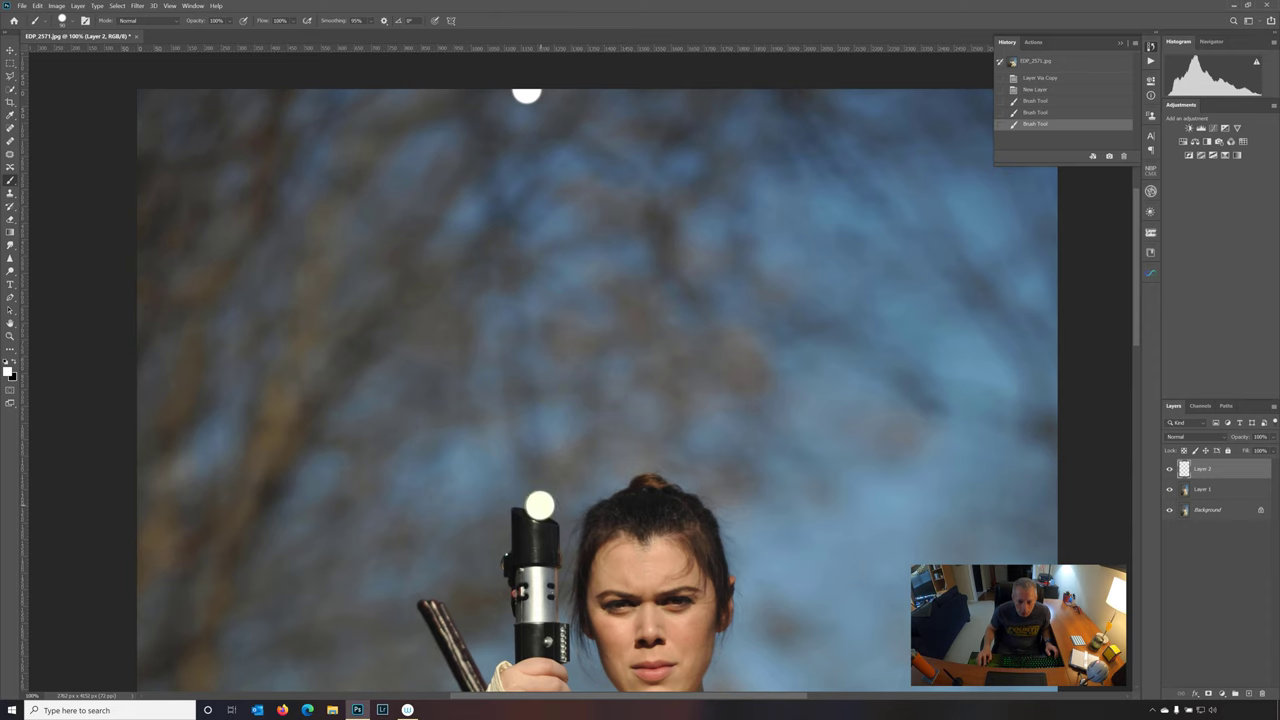
shift+click(539, 506)
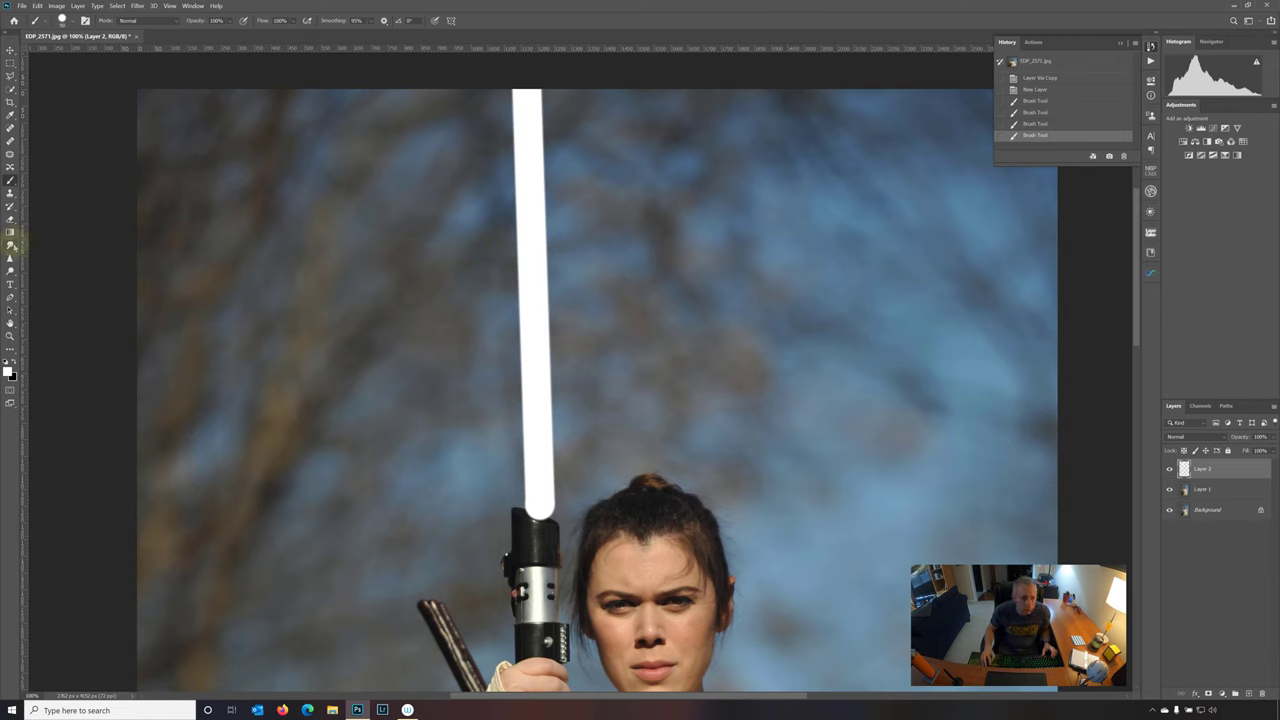
Zoom in to 300% on the blade base and smudge it into the hilt opening with the Smudge tool.
click(10, 335)
click(542, 509)
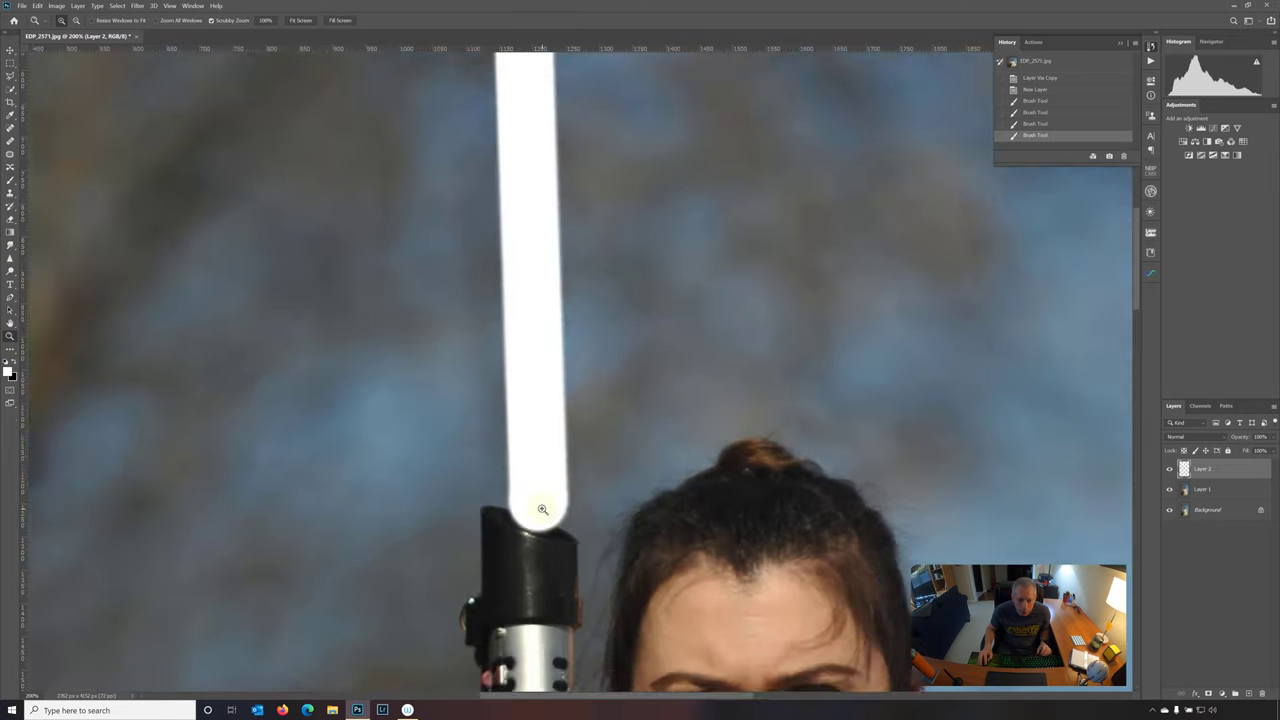
right_click(10, 244)
click(100, 281)
drag(554, 496, 560, 540)
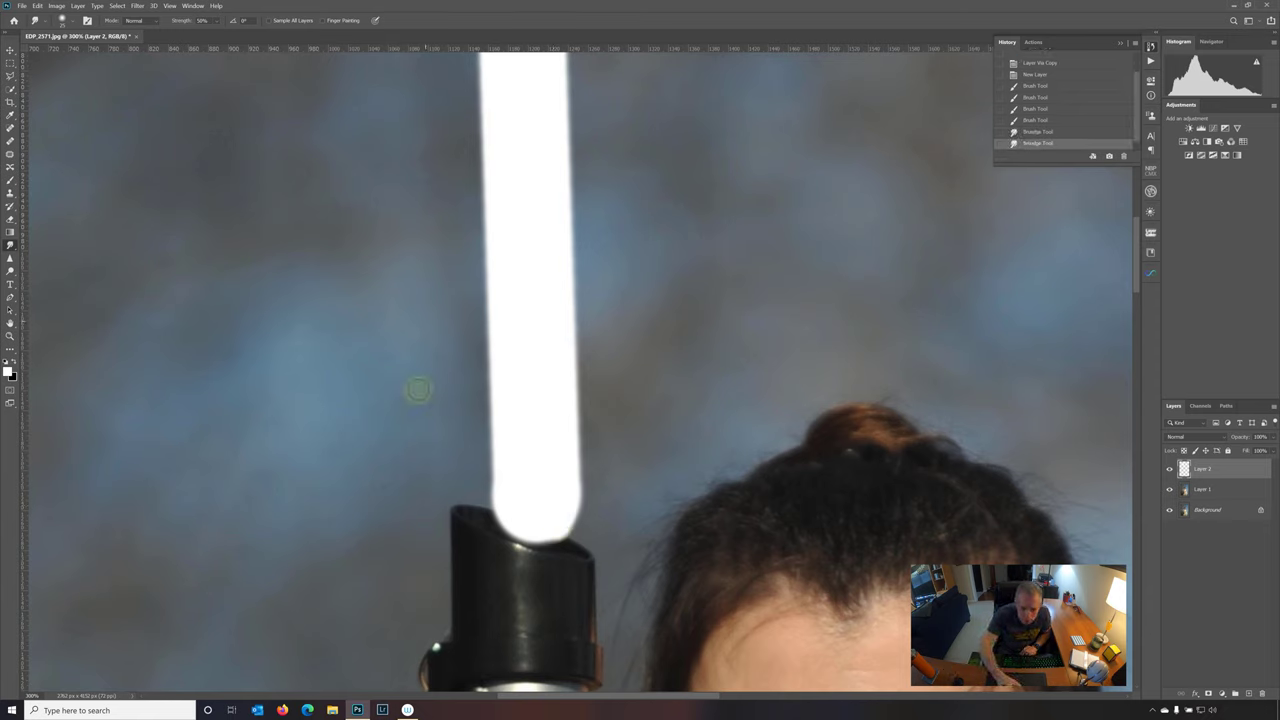
mouse_move(566, 497)
mouse_down()
mouse_move(567, 514)
mouse_move(566, 541)
mouse_move(565, 492)
mouse_move(571, 542)
mouse_move(561, 513)
mouse_move(560, 538)
mouse_move(550, 516)
mouse_move(553, 541)
mouse_move(551, 520)
mouse_move(550, 539)
mouse_move(547, 521)
mouse_move(536, 533)
mouse_move(554, 516)
mouse_move(562, 533)
mouse_move(561, 482)
mouse_move(517, 494)
mouse_up()
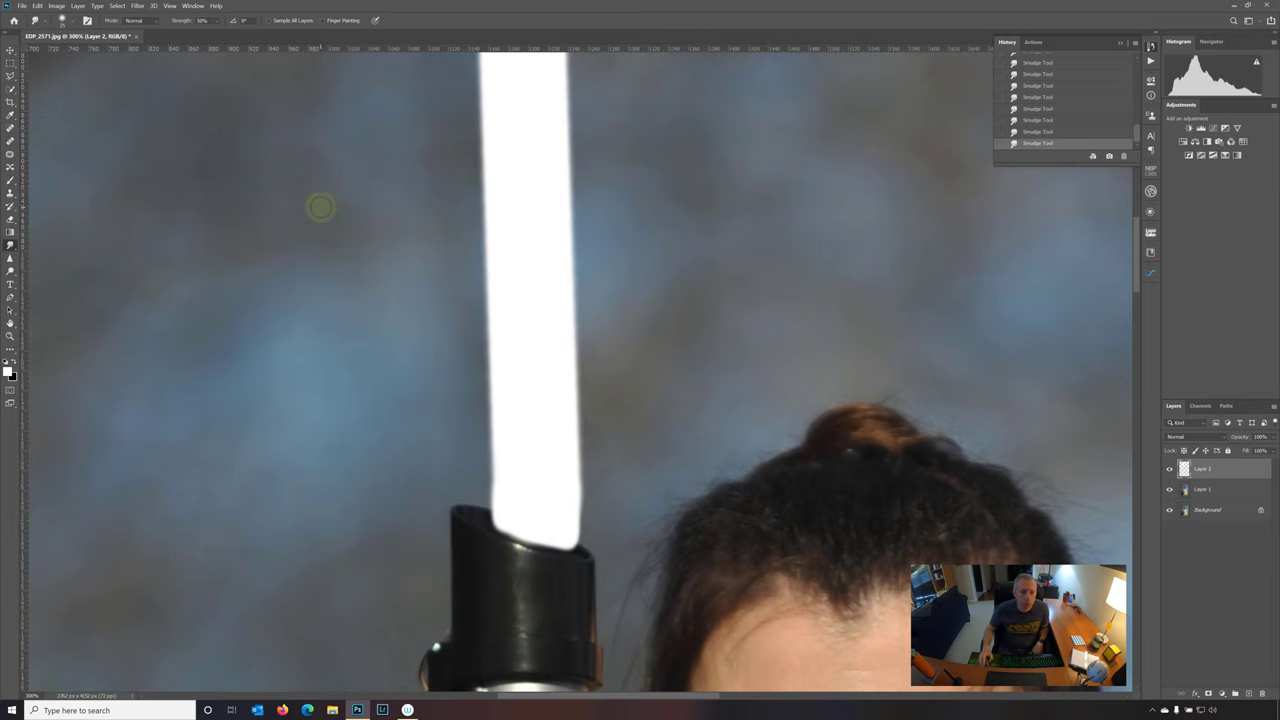
click(10, 335)
drag(377, 303, 457, 286)
Fit the photo on screen and rename Layer 2 to 'Saber - white'.
right_click(457, 286)
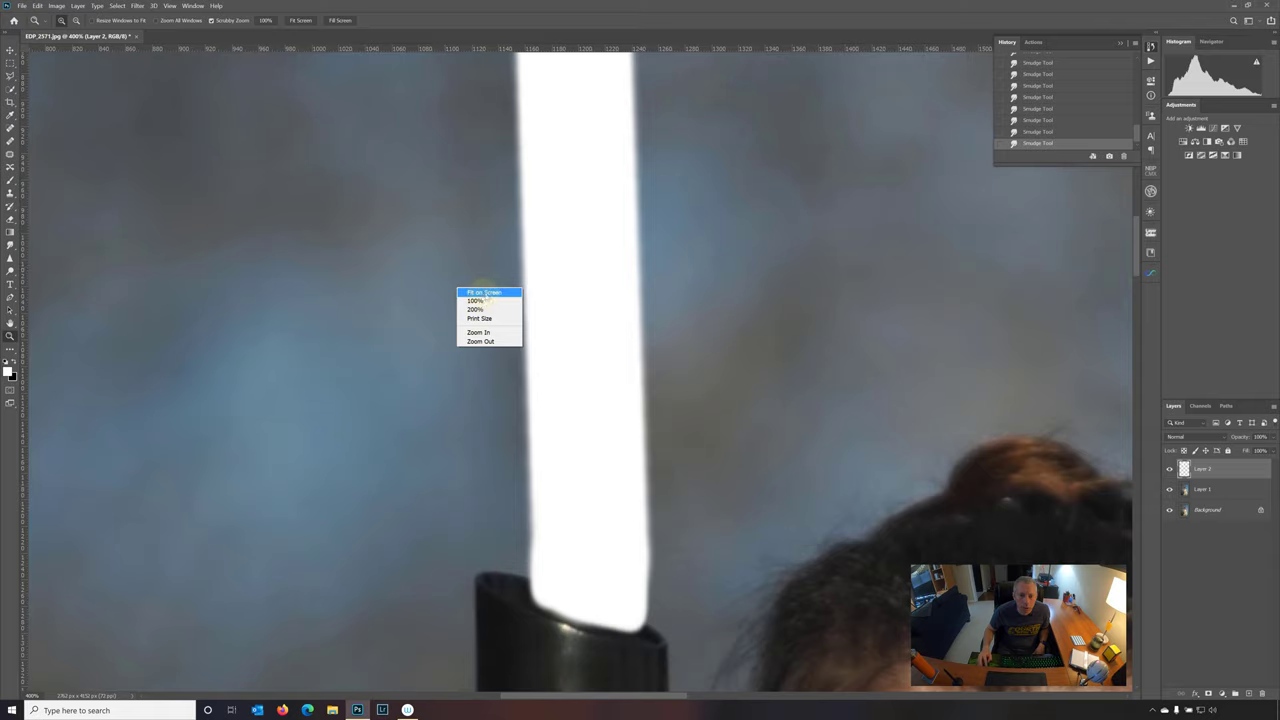
click(485, 291)
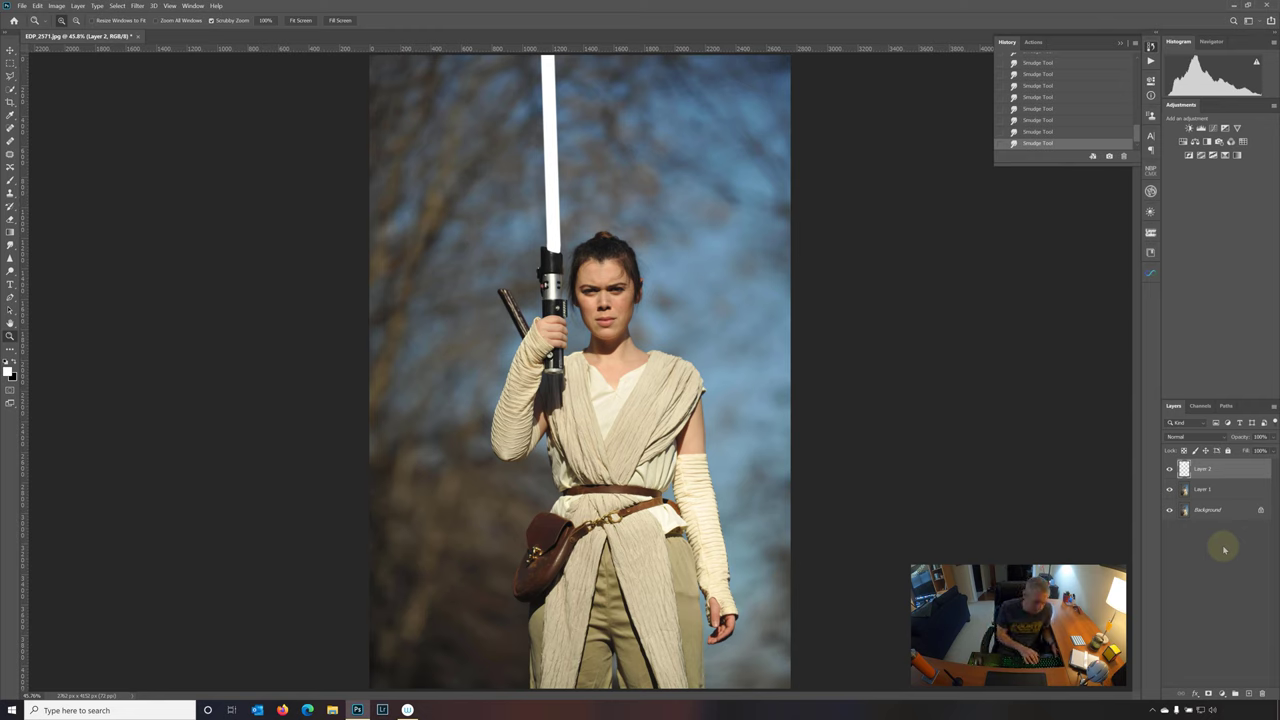
double_click(1219, 479)
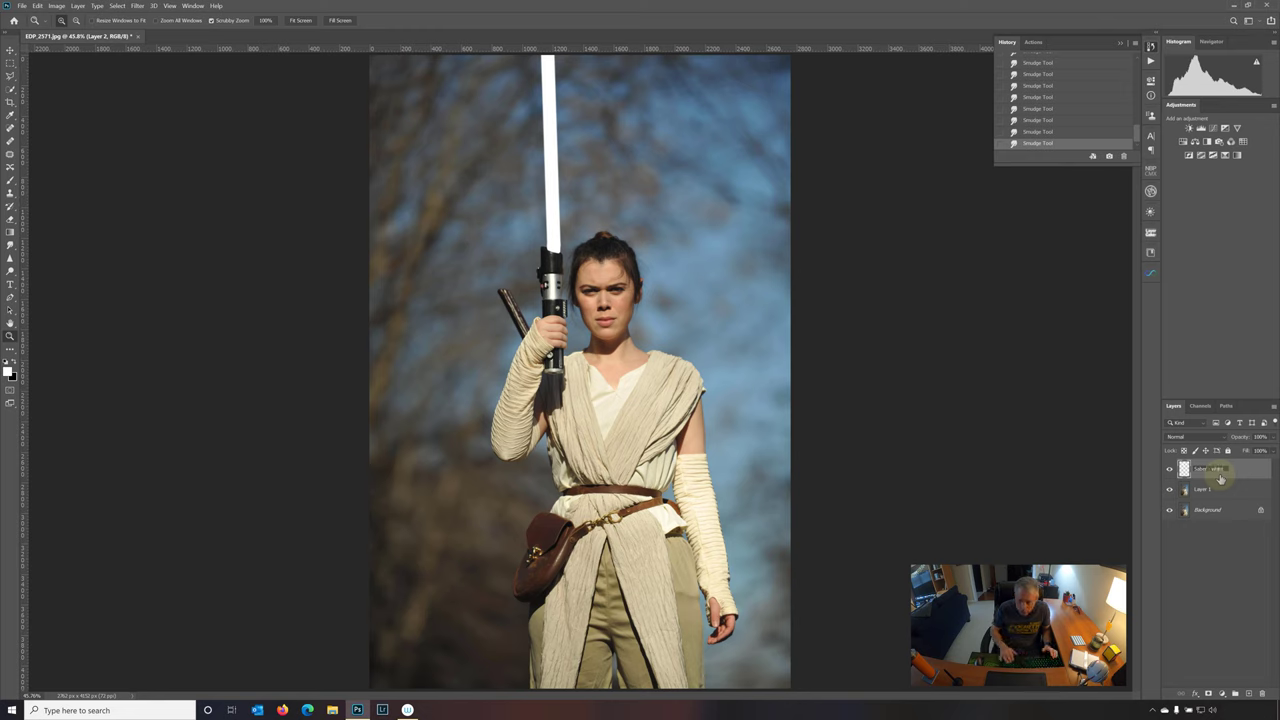
key(Return)
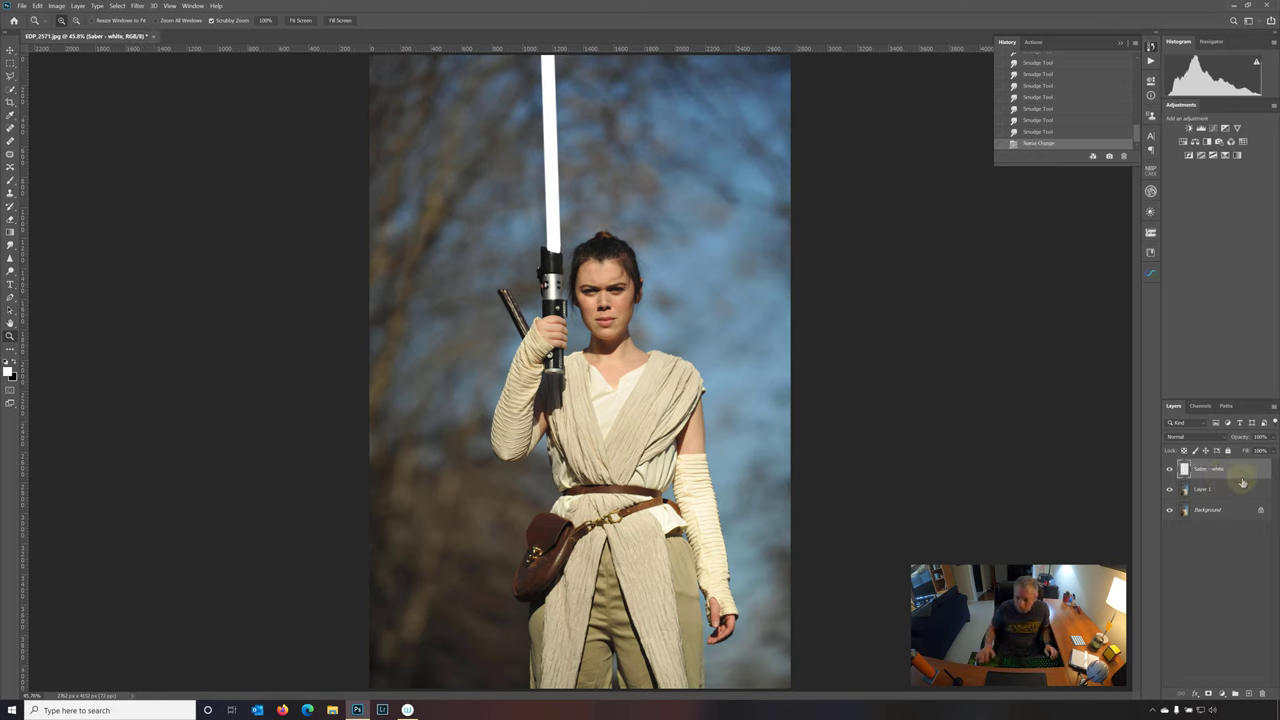
Make three copies of the blade layer and rename the first copy 'Saber - Glow'.
key(ctrl+j)
key(ctrl+j)
key(ctrl+j)
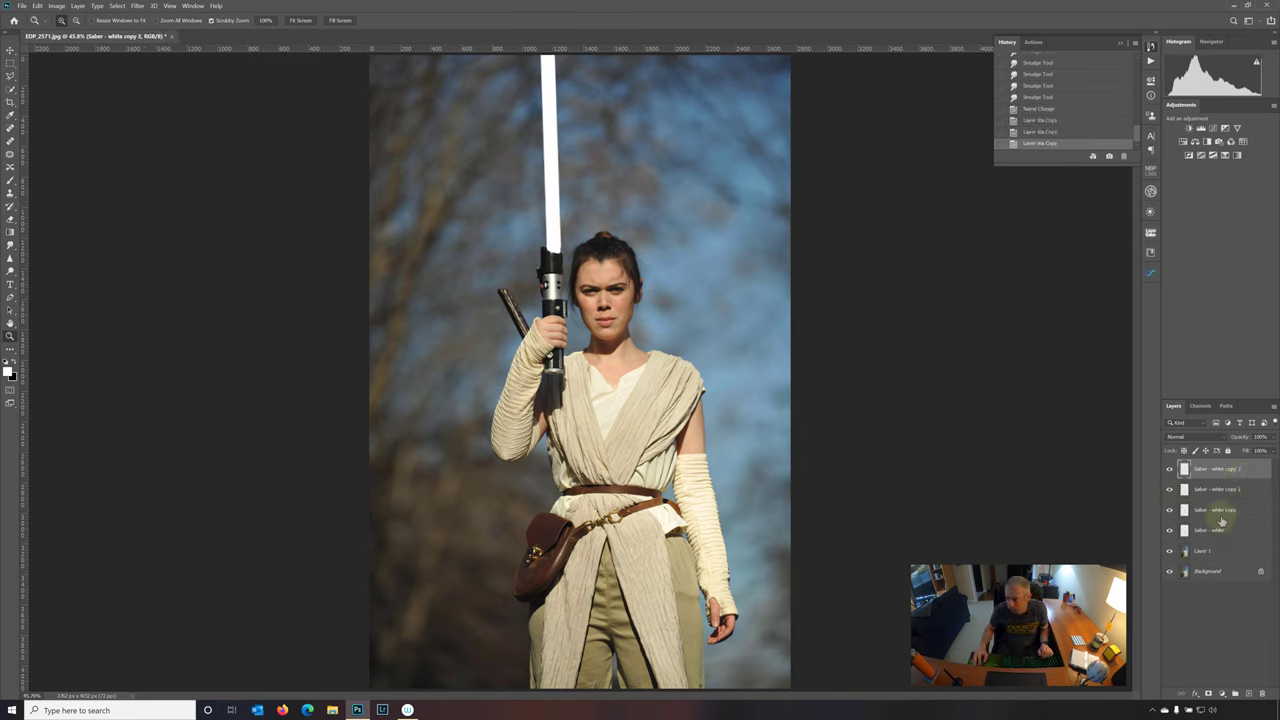
double_click(1222, 510)
click(1222, 510)
drag(1211, 509, 1240, 508)
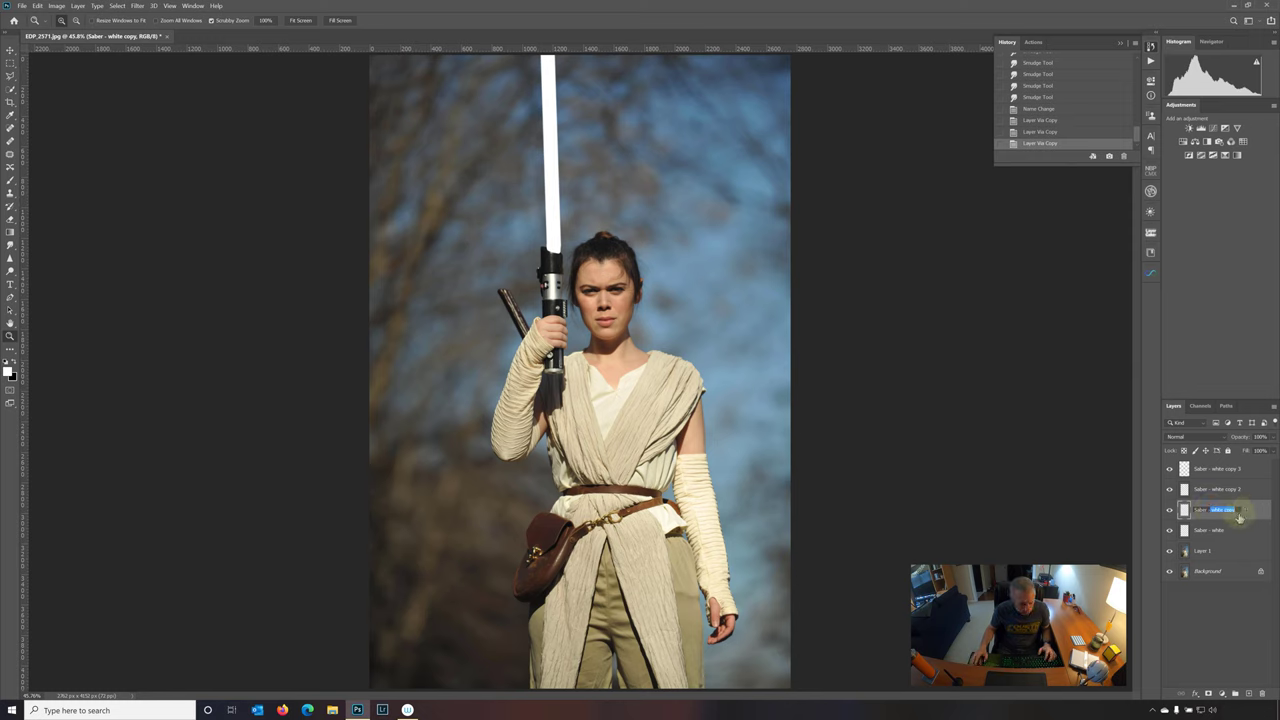
text(b)
text(low)
click(1222, 489)
Rename the other two copies 'Saber - Glow 2' and 'Saber - Glow 3'.
key(Escape)
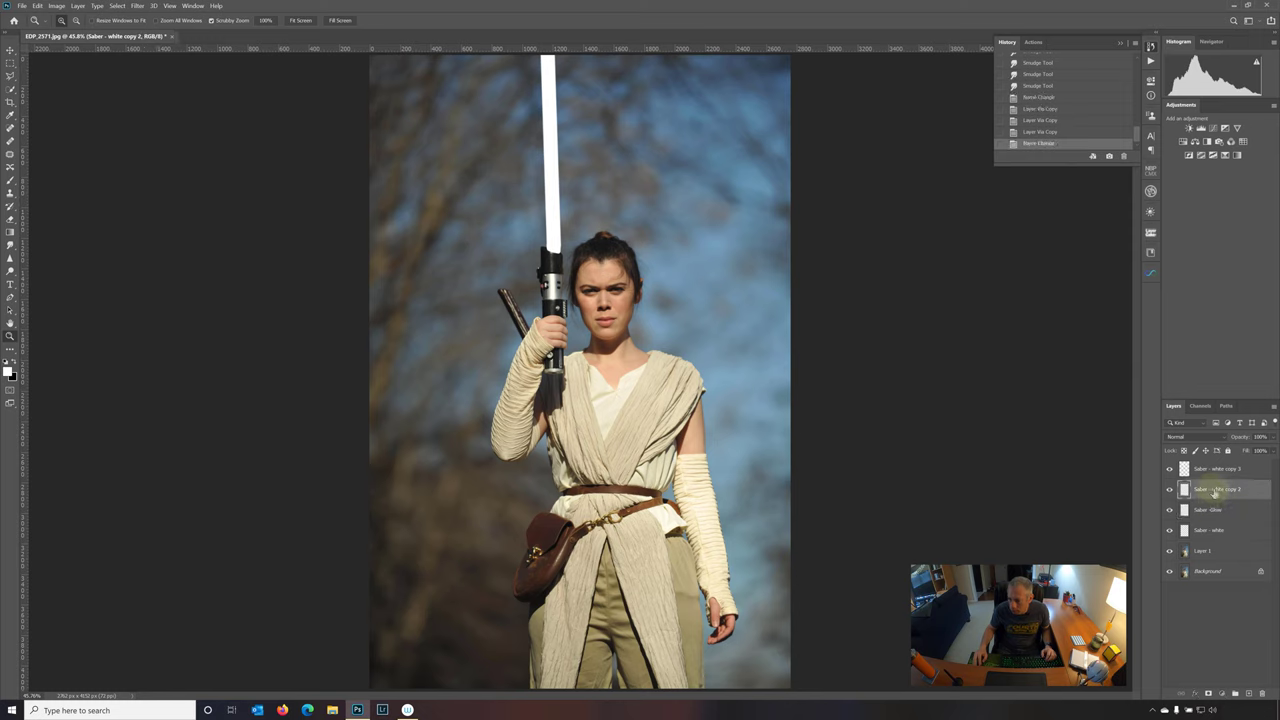
double_click(1220, 489)
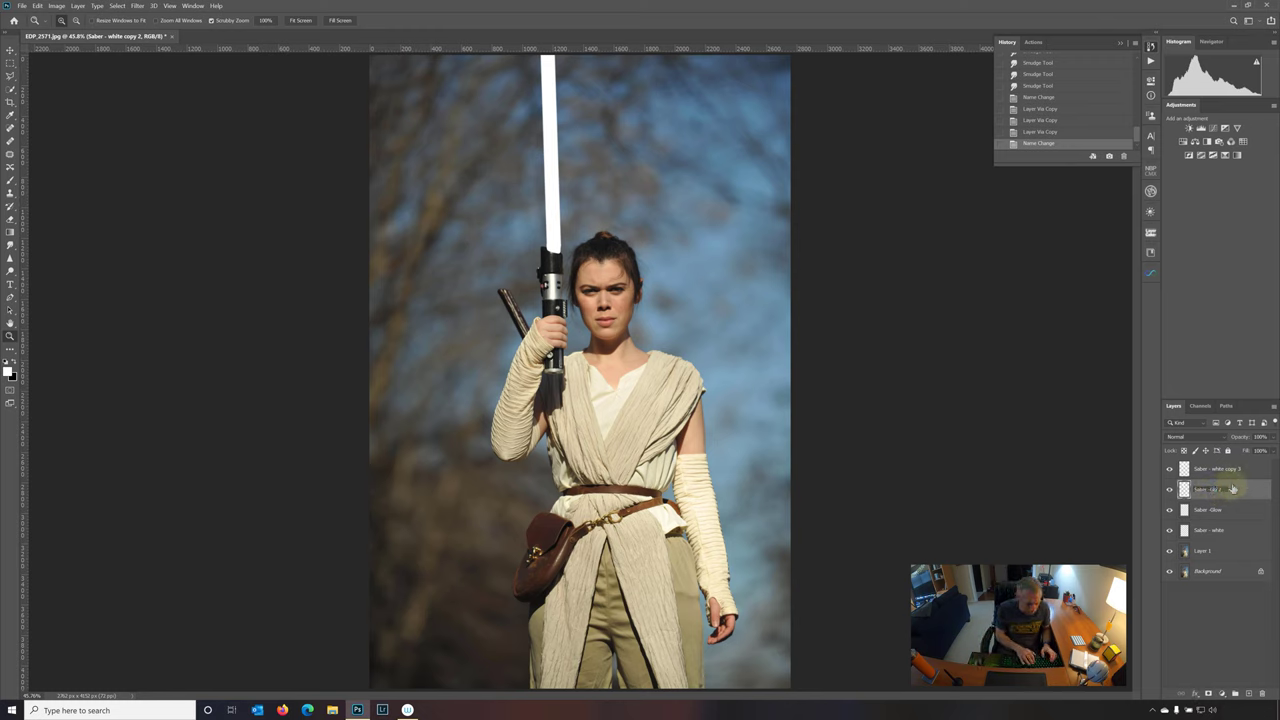
text(Glow)
double_click(1222, 468)
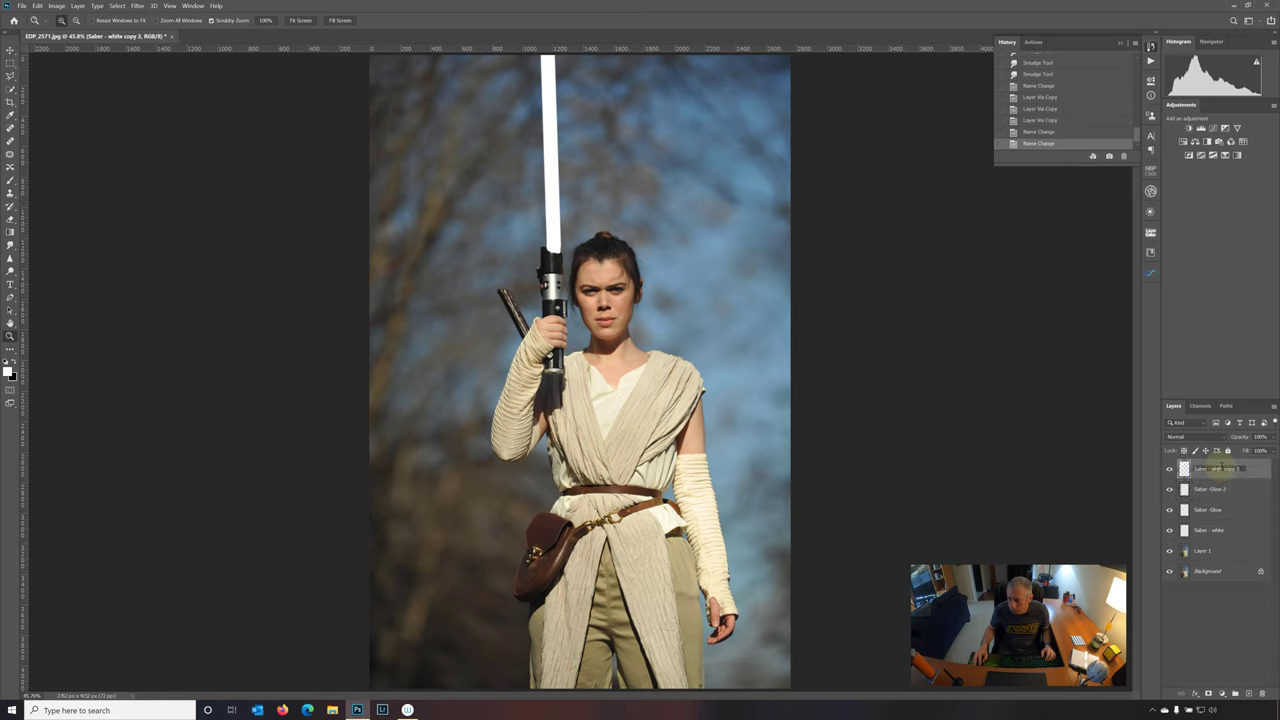
double_click(1222, 468)
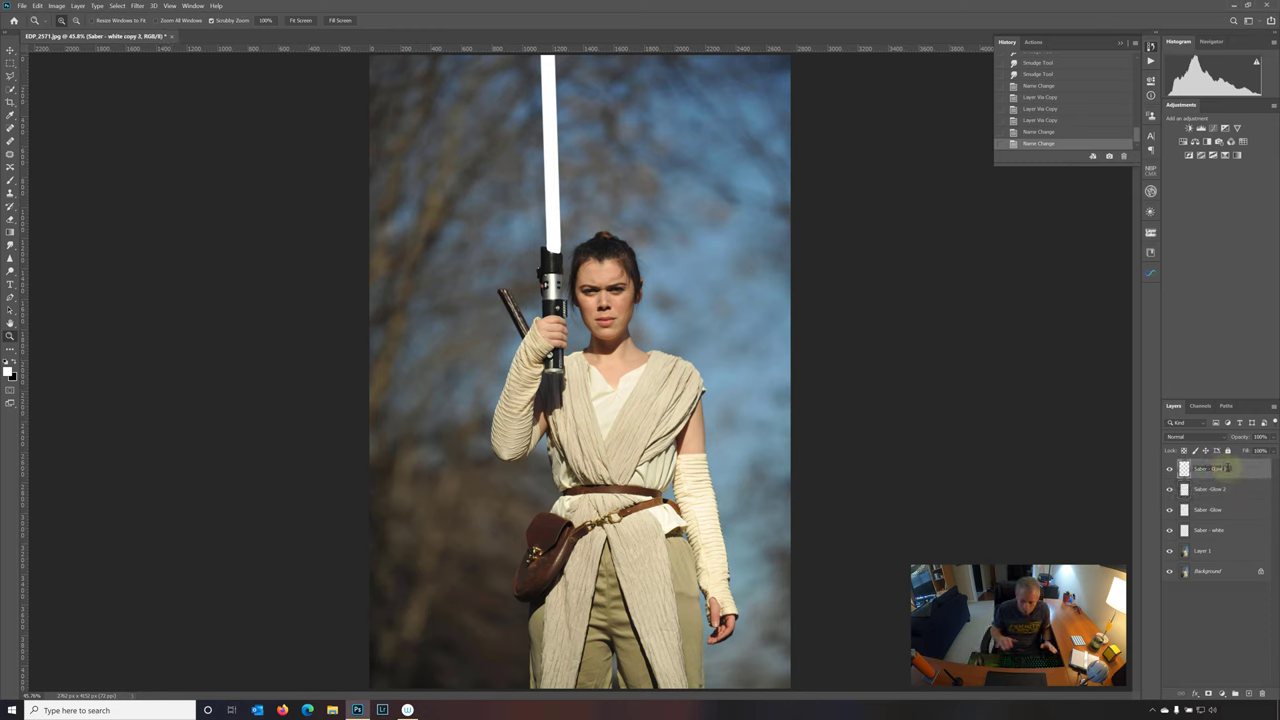
key(Return)
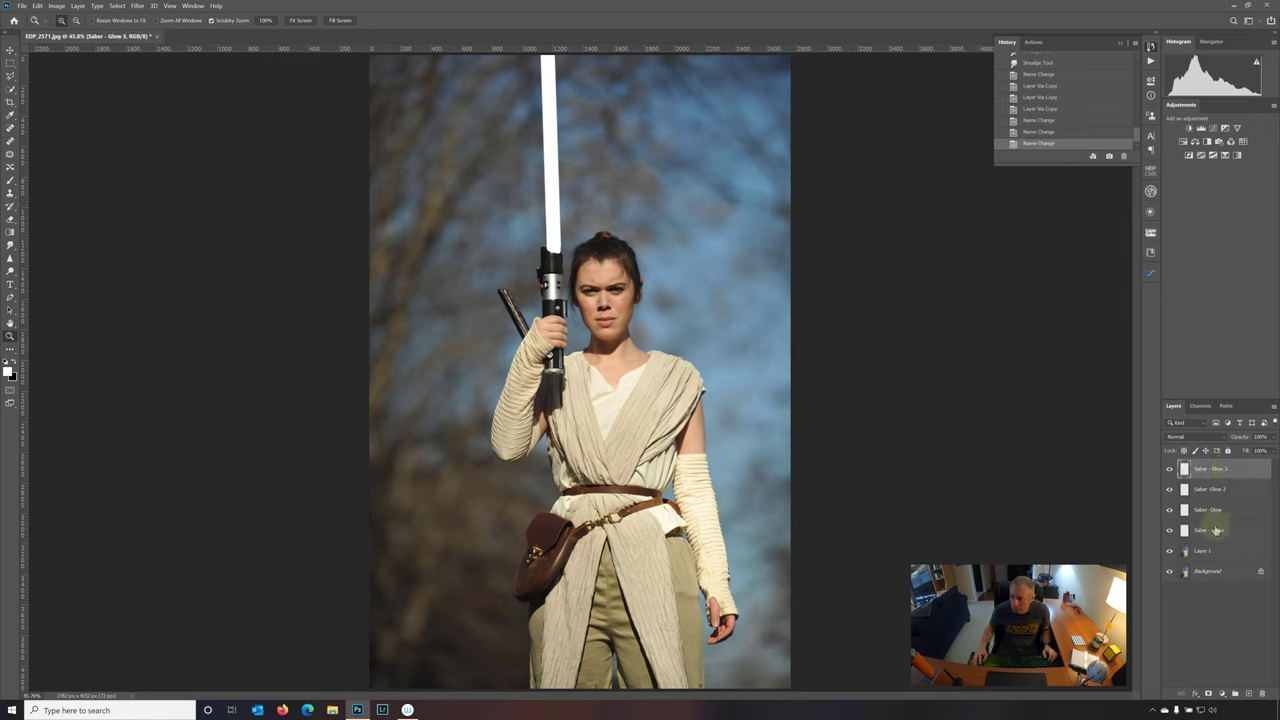
Blur the Saber - Glow layer with a radius-20 Gaussian Blur and switch it to Overlay blending.
click(1213, 508)
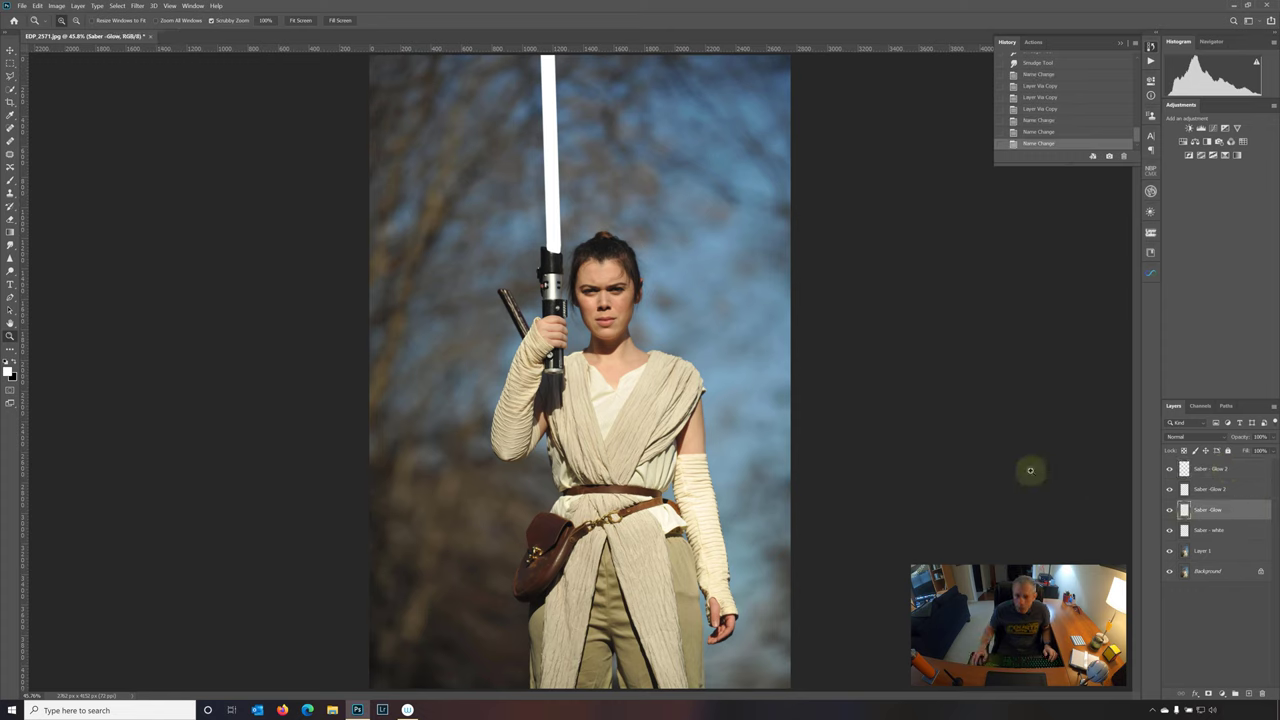
click(140, 6)
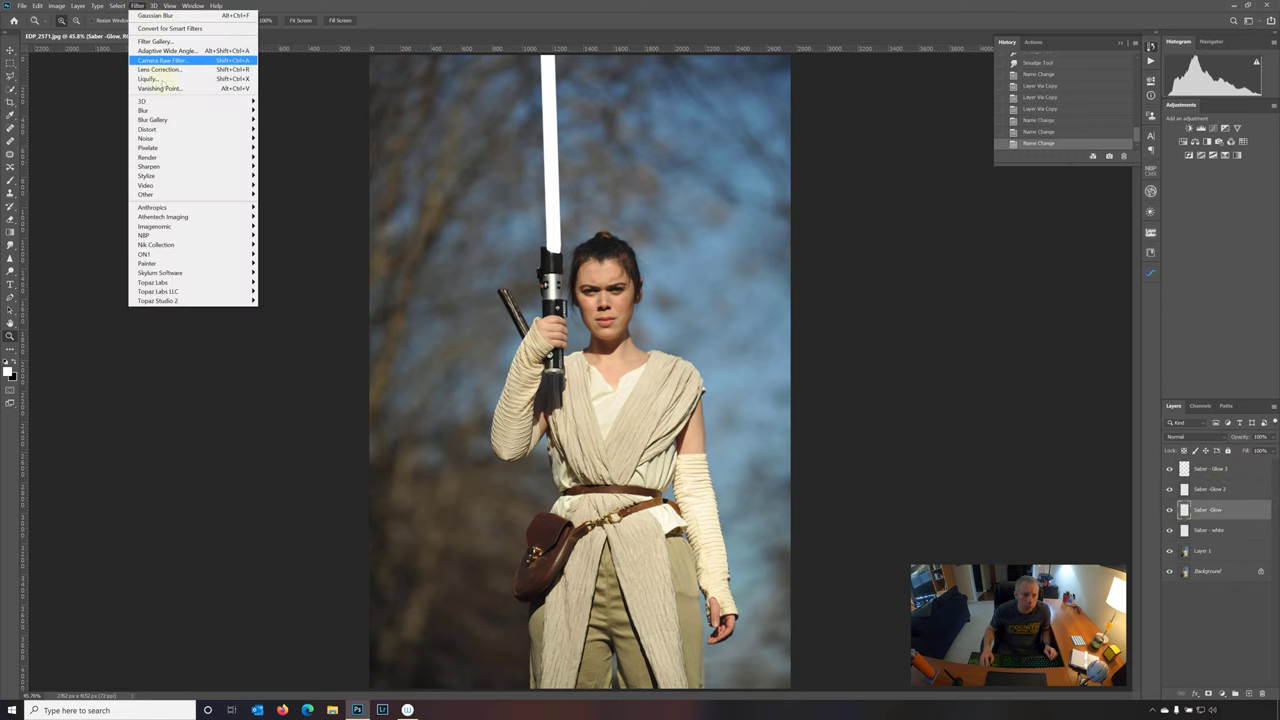
mouse_move(198, 110)
click(284, 147)
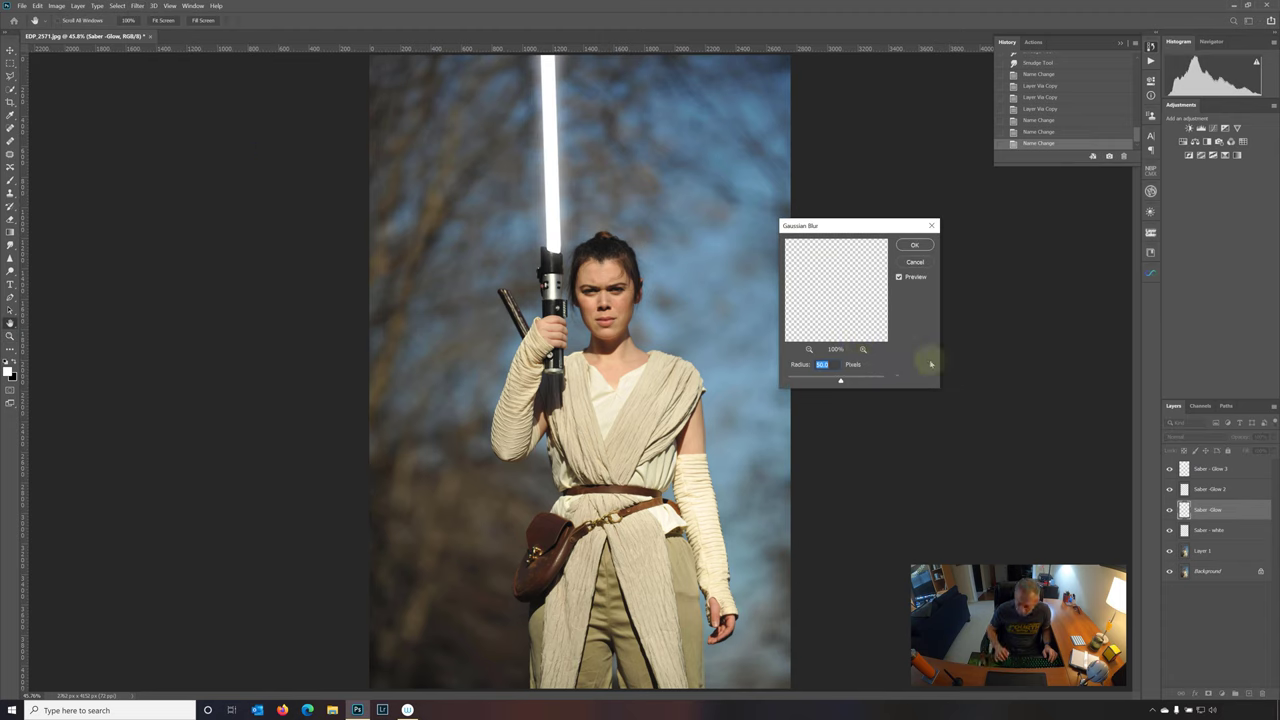
click(910, 246)
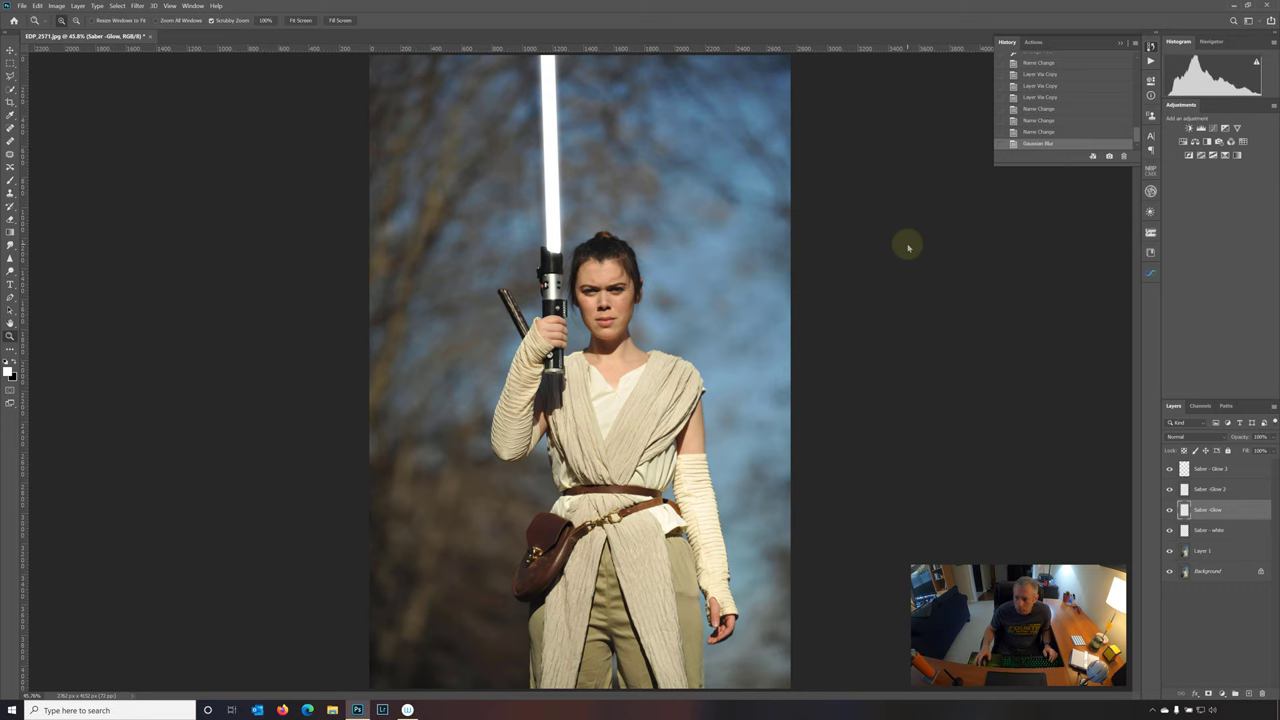
click(1224, 439)
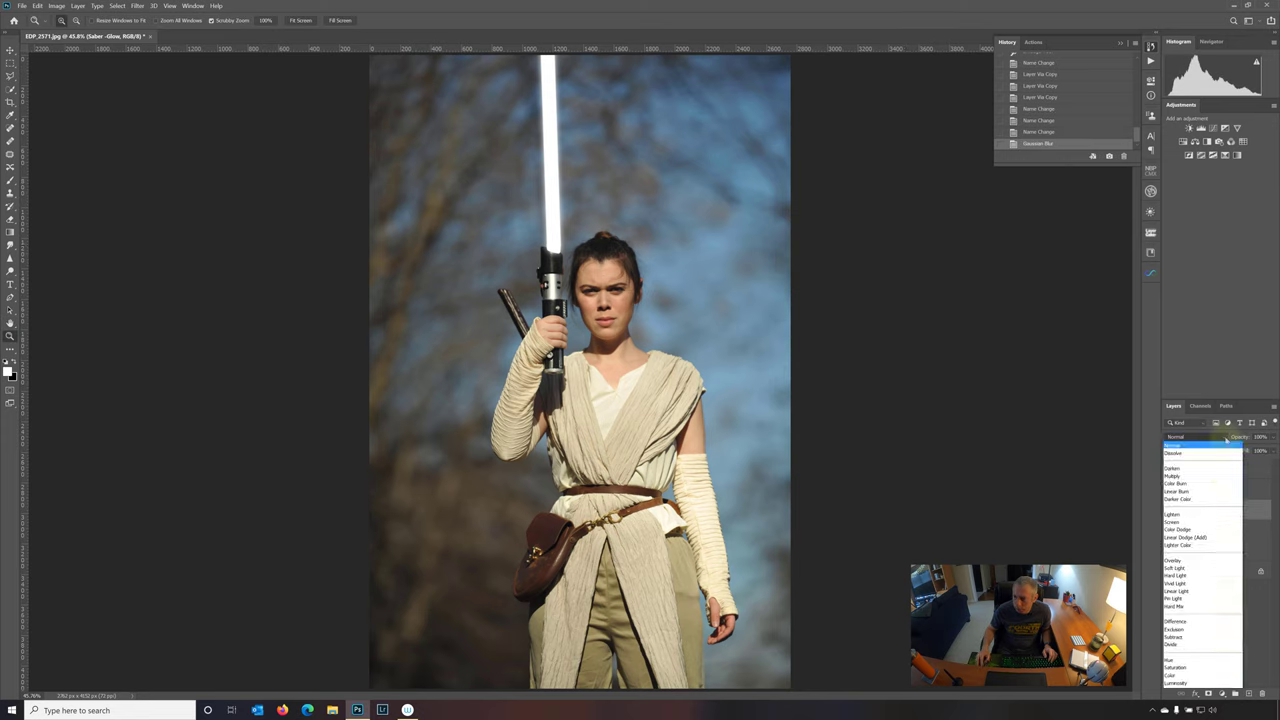
click(1190, 560)
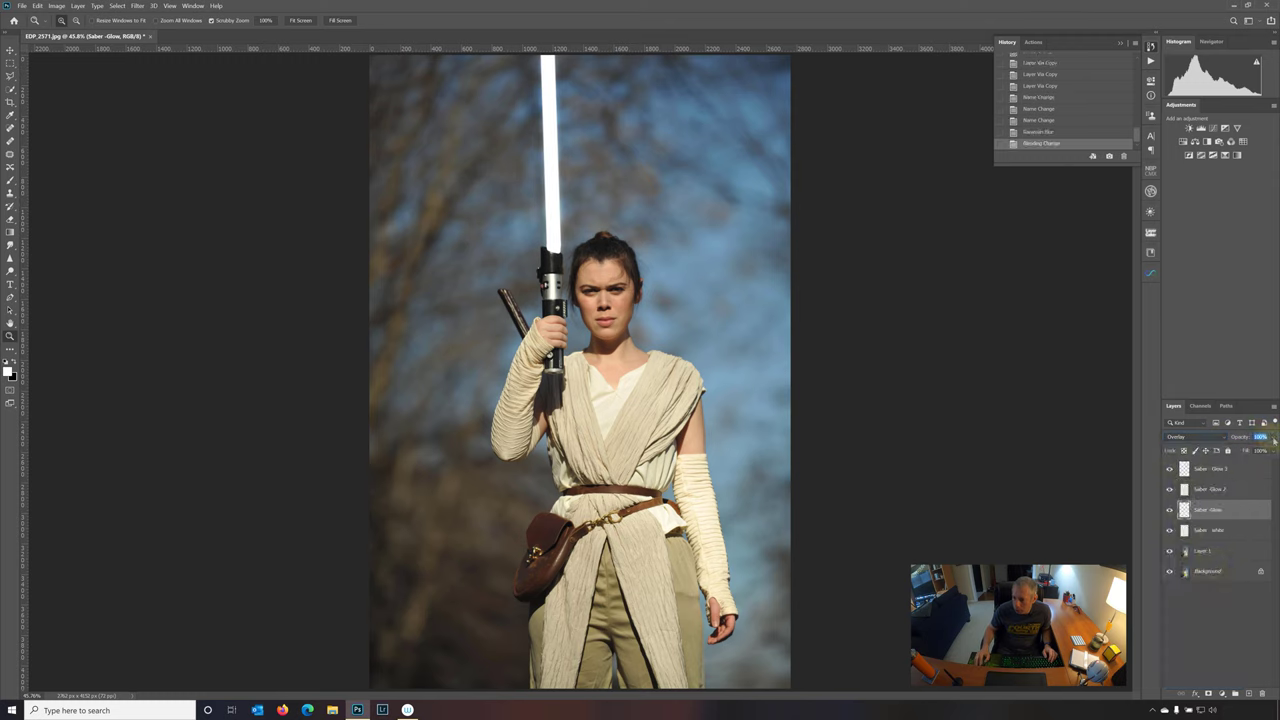
Apply a 3-pixel Gaussian Blur to the Saber - Glow 2 layer.
click(1217, 491)
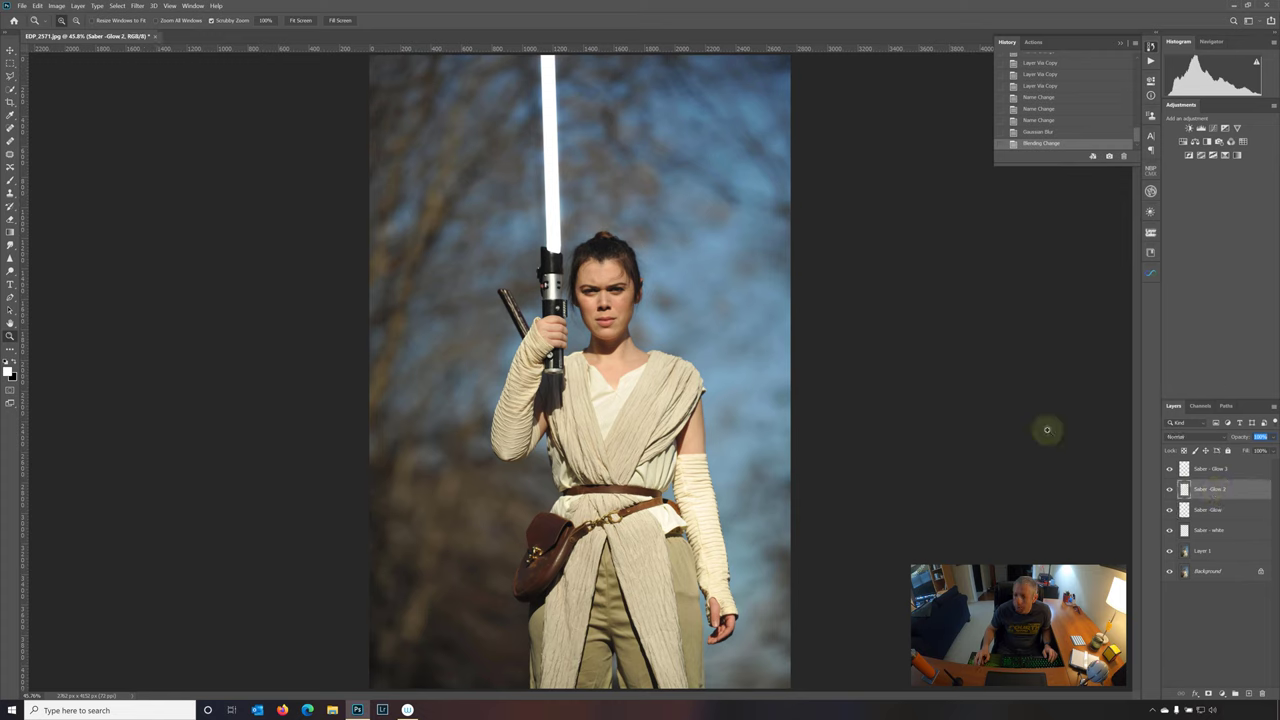
click(137, 6)
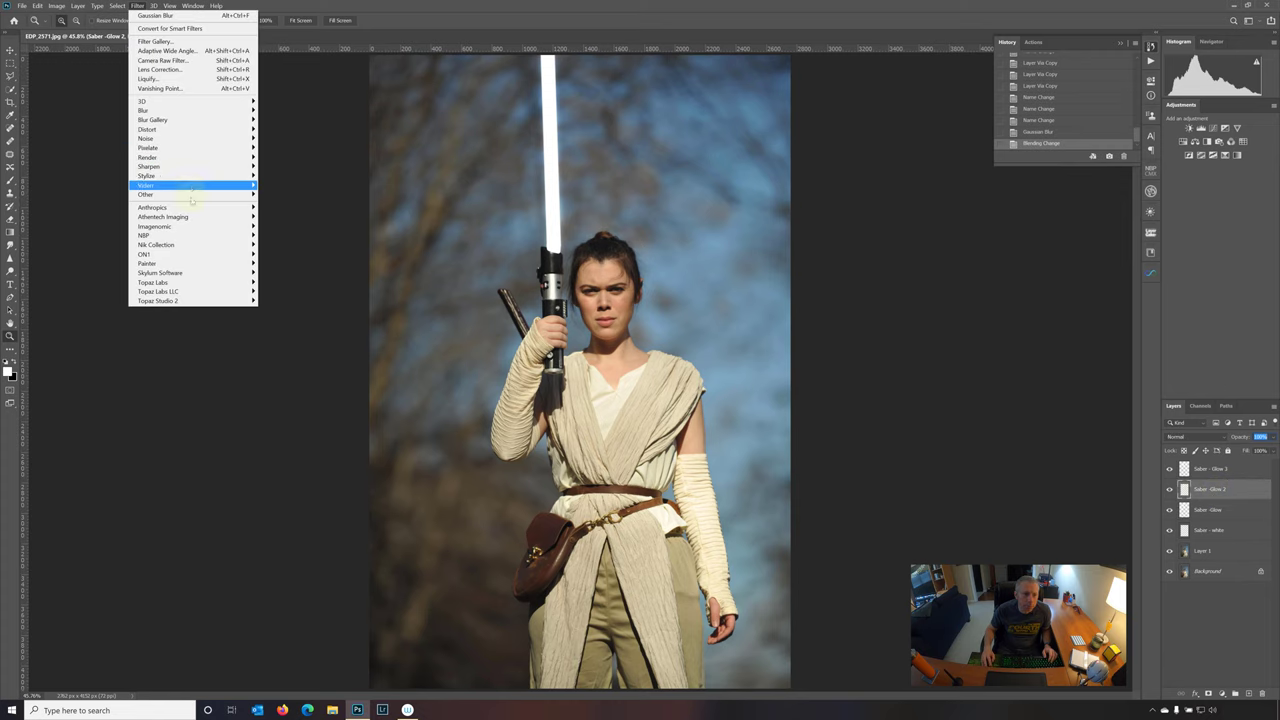
mouse_move(190, 110)
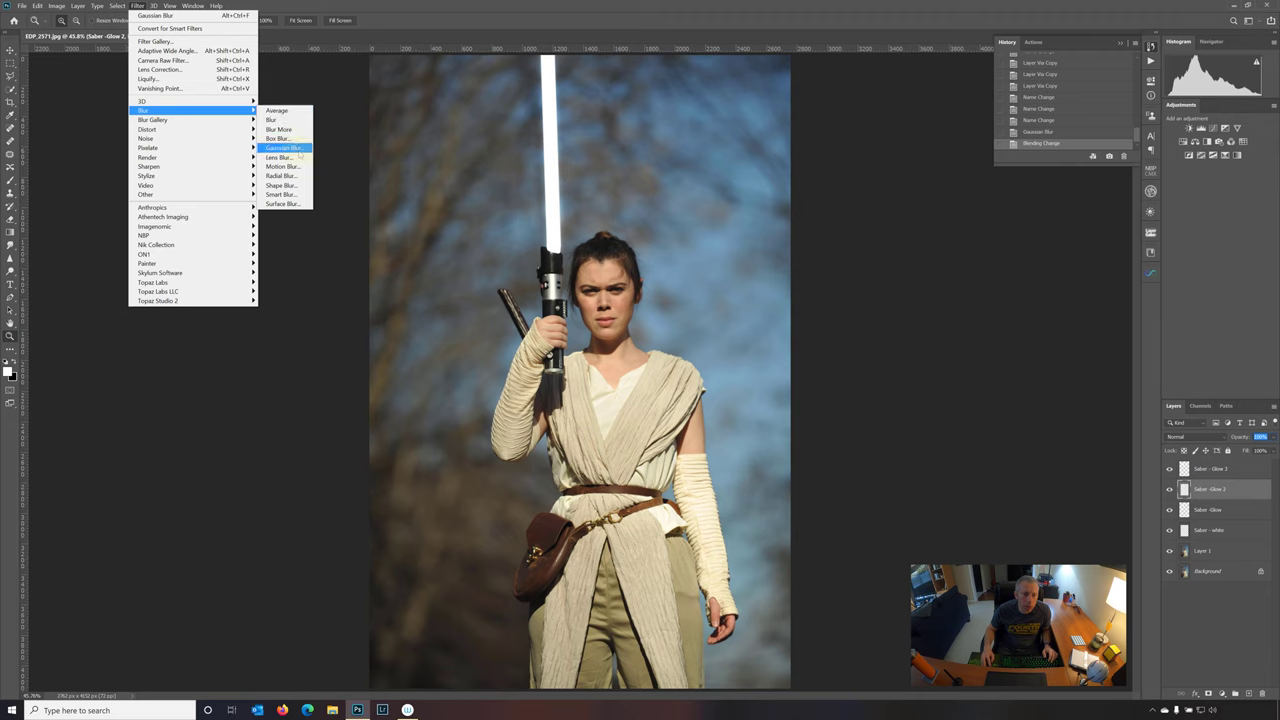
click(285, 147)
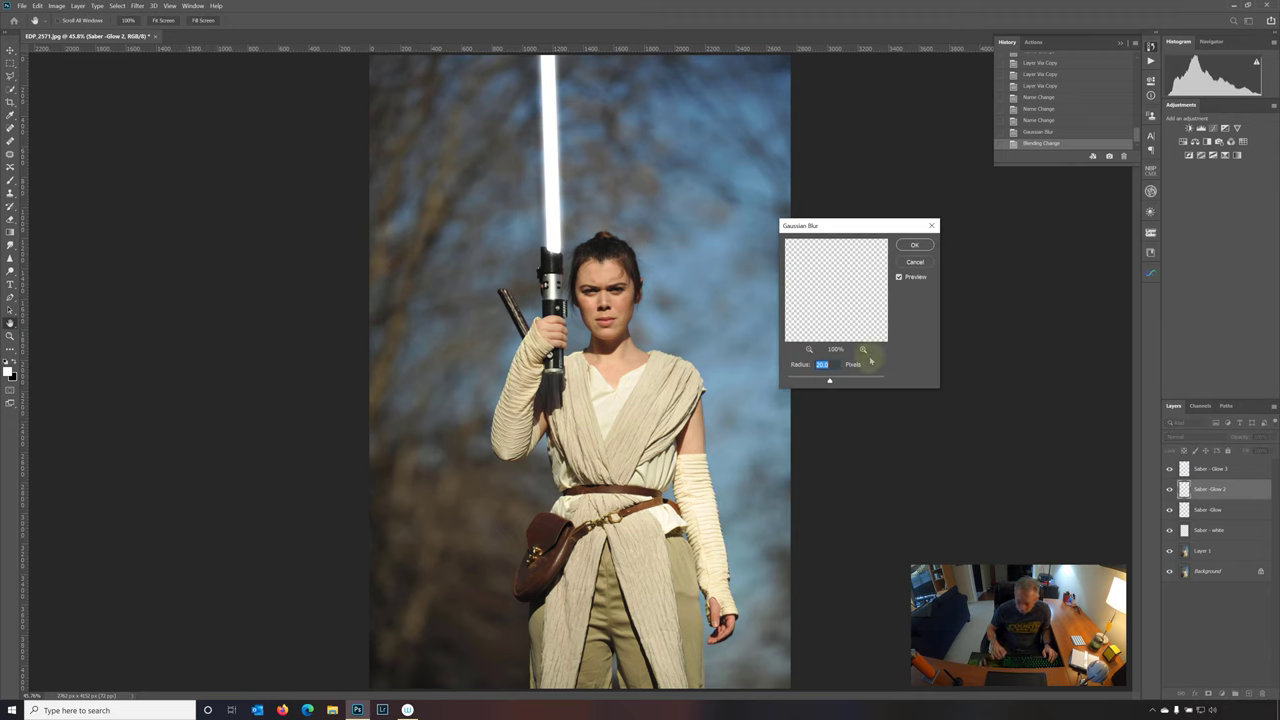
text(35)
click(910, 246)
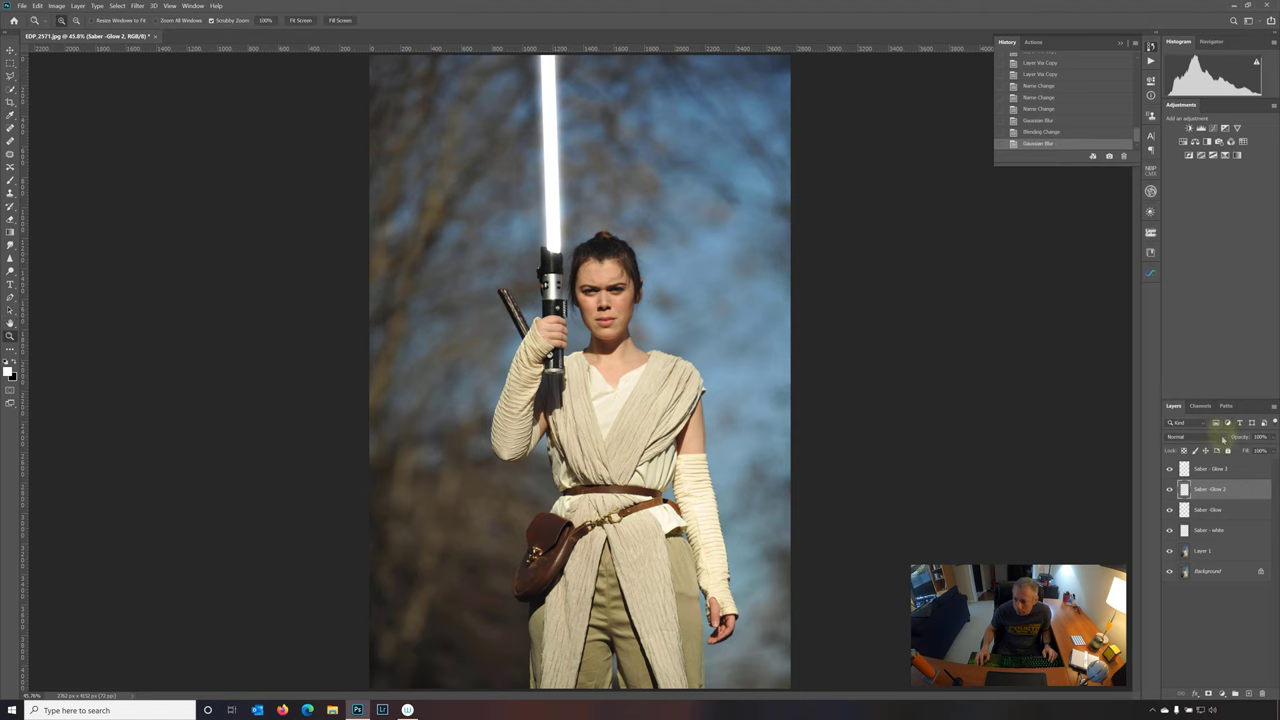
Set Saber - Glow 2 to Overlay blending with slightly lowered opacity.
click(1215, 437)
click(1201, 562)
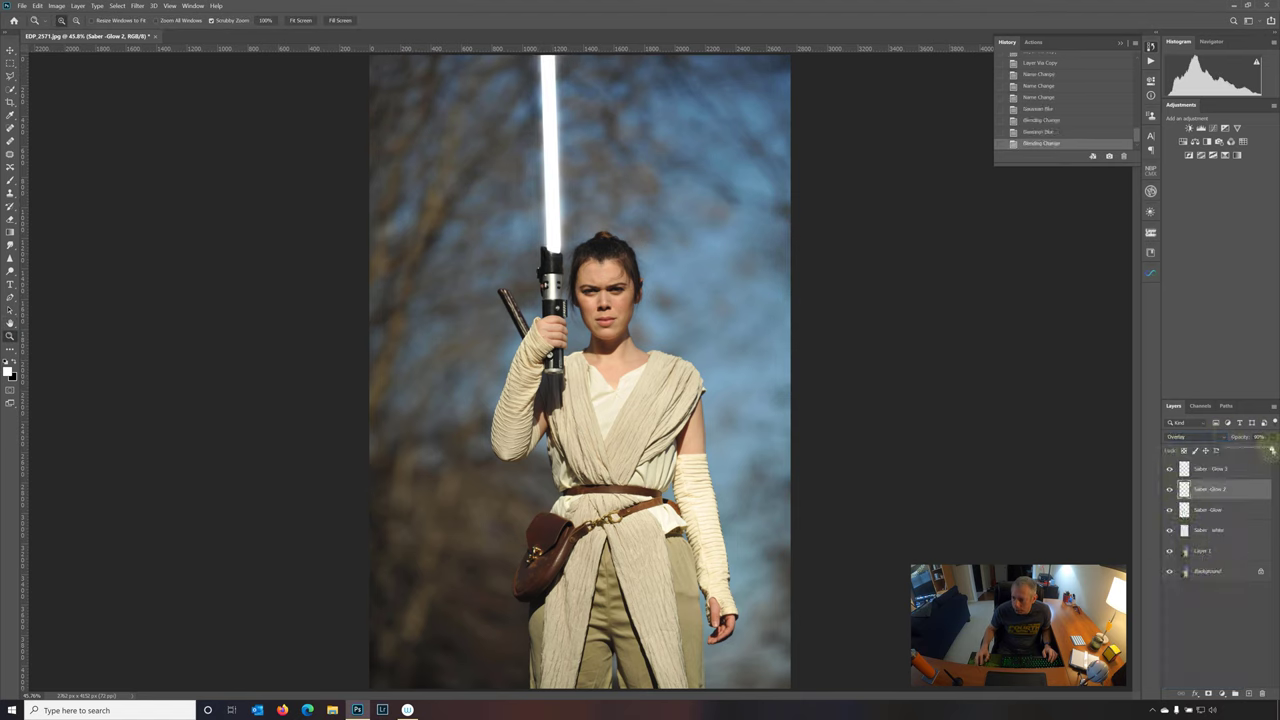
drag(1272, 450, 1268, 450)
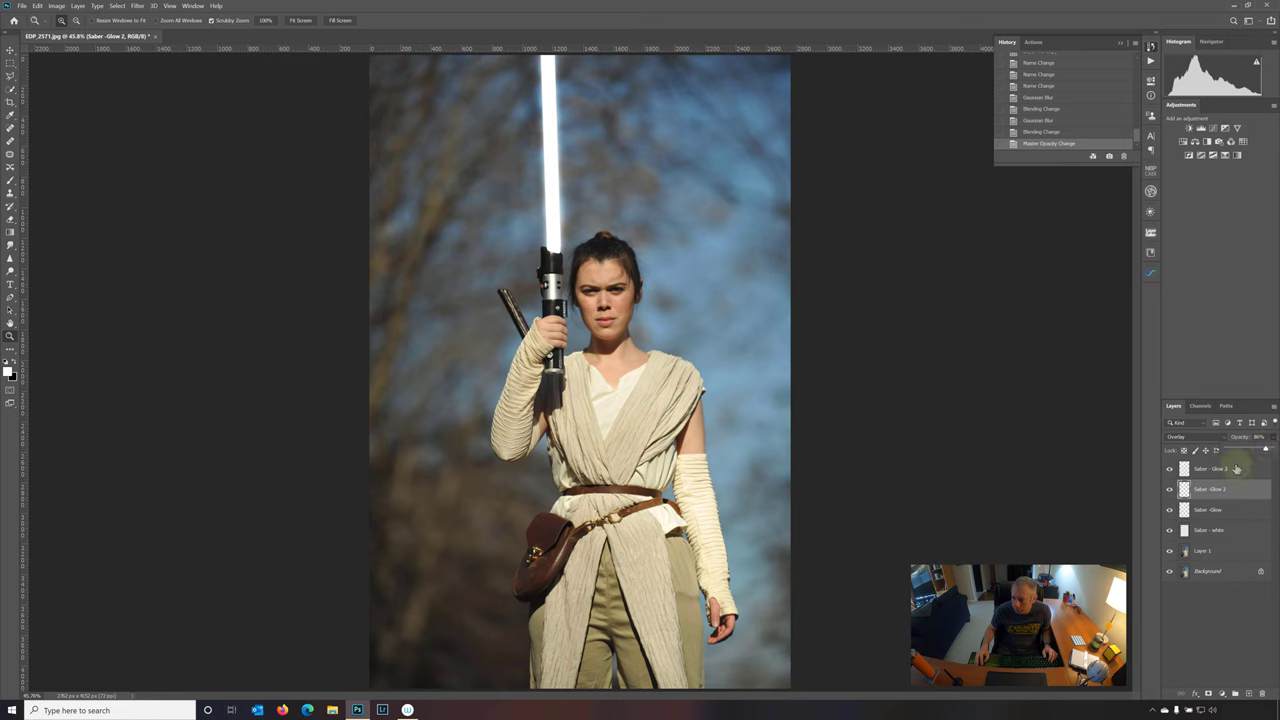
click(1234, 468)
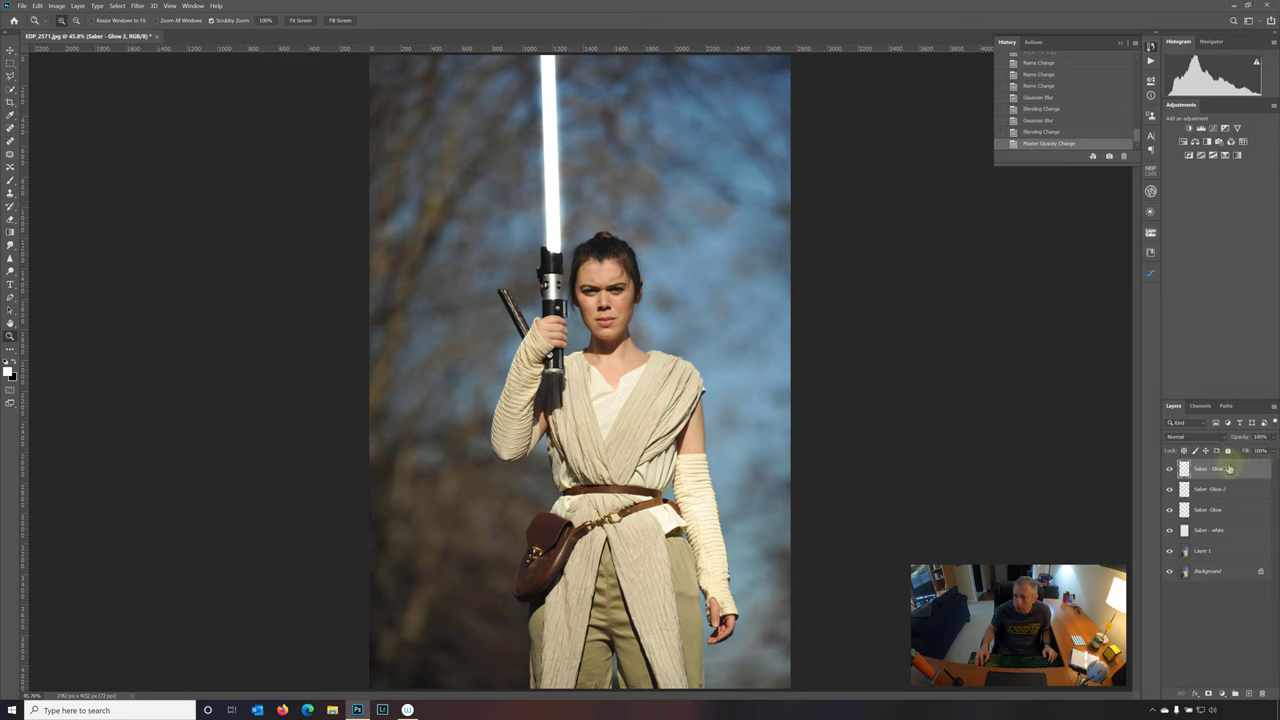
Apply a 35-pixel Gaussian Blur to the Saber - Glow 3 layer.
click(137, 6)
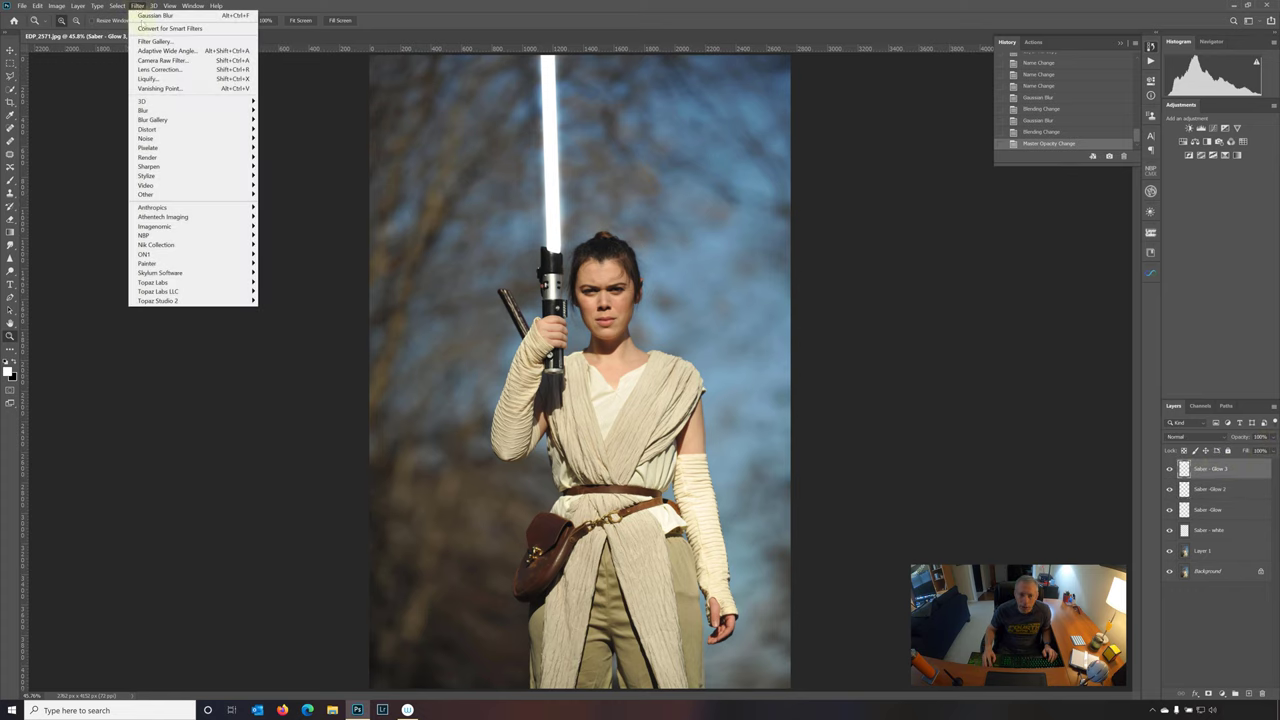
mouse_move(185, 110)
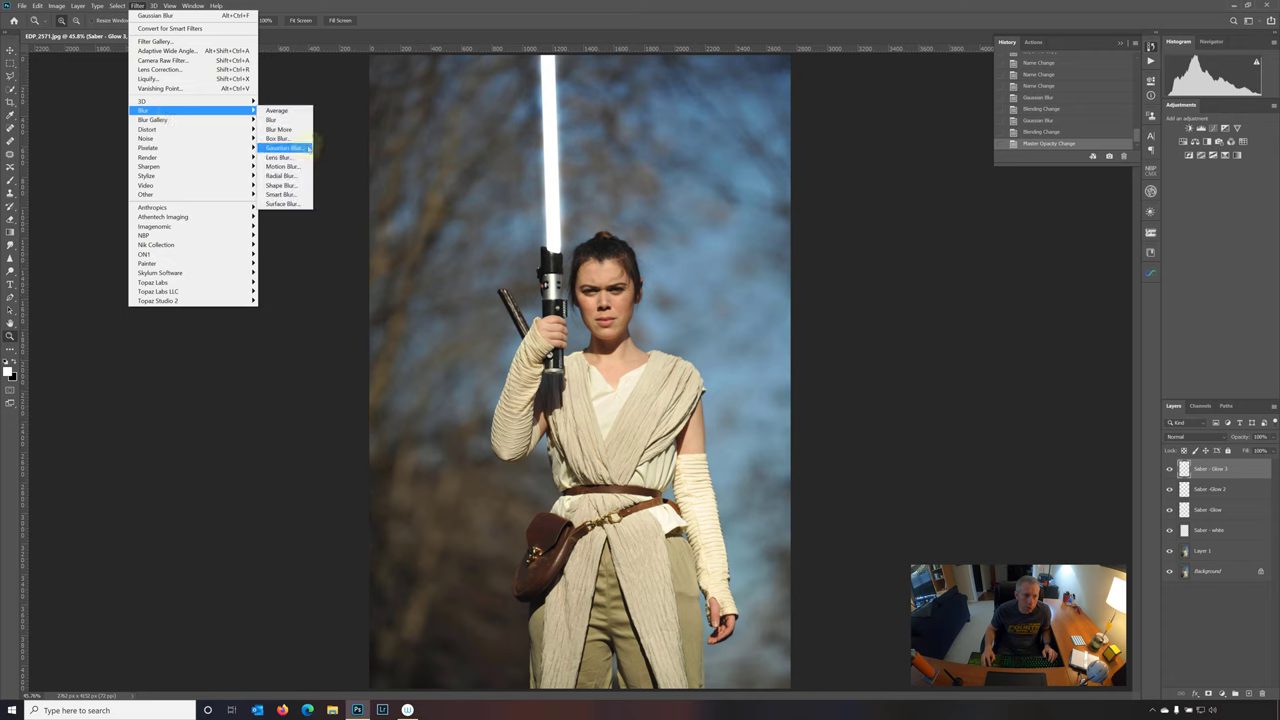
click(300, 148)
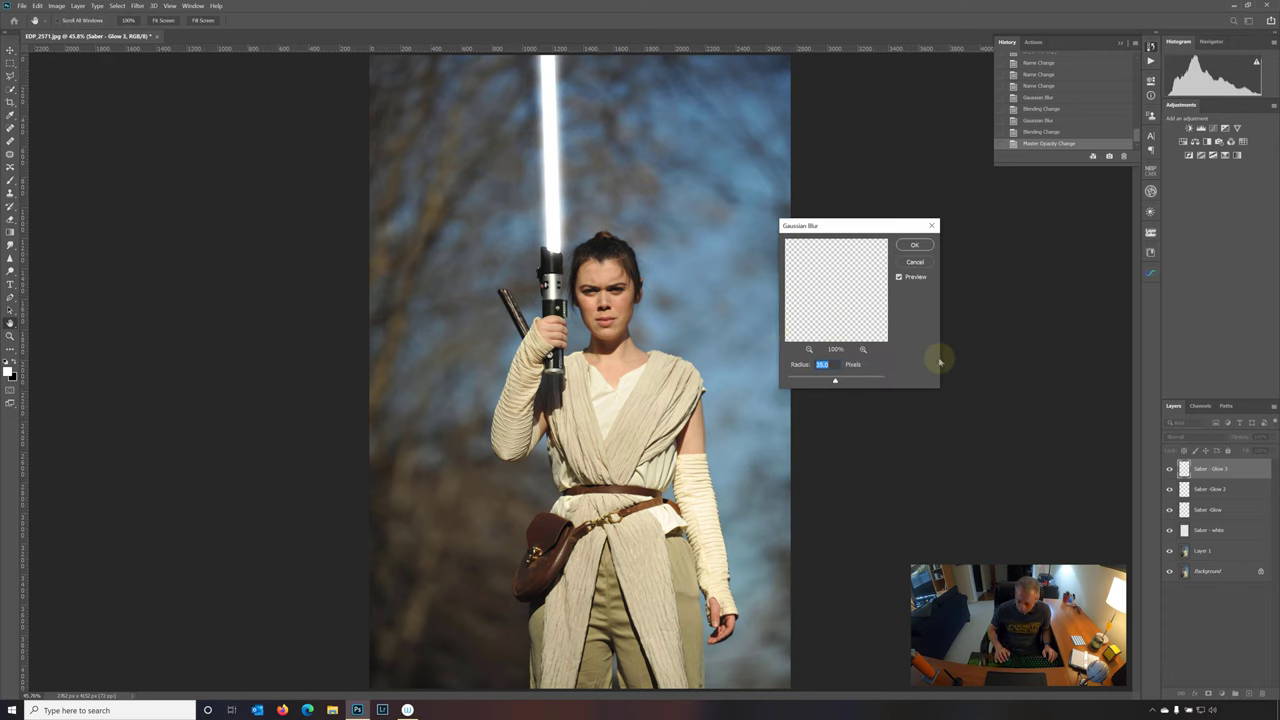
click(916, 246)
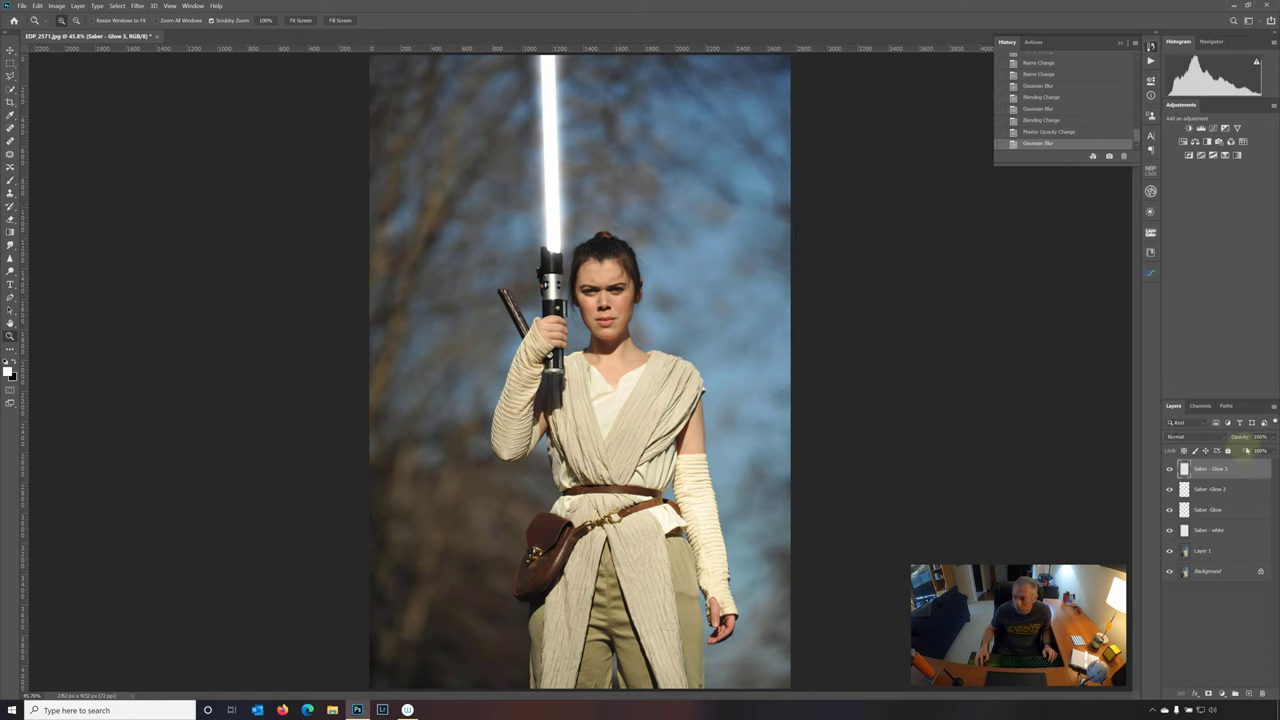
Set Saber - Glow 3 to Overlay blending at 80% opacity.
click(1195, 437)
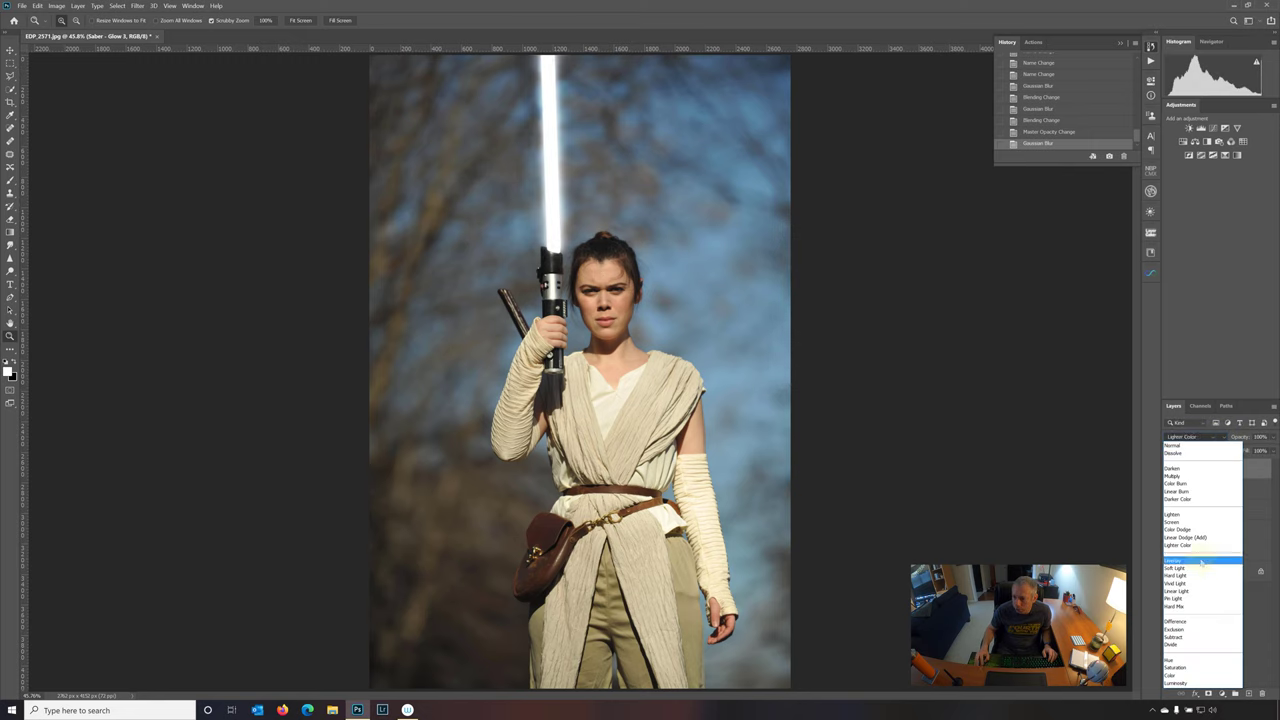
click(1201, 562)
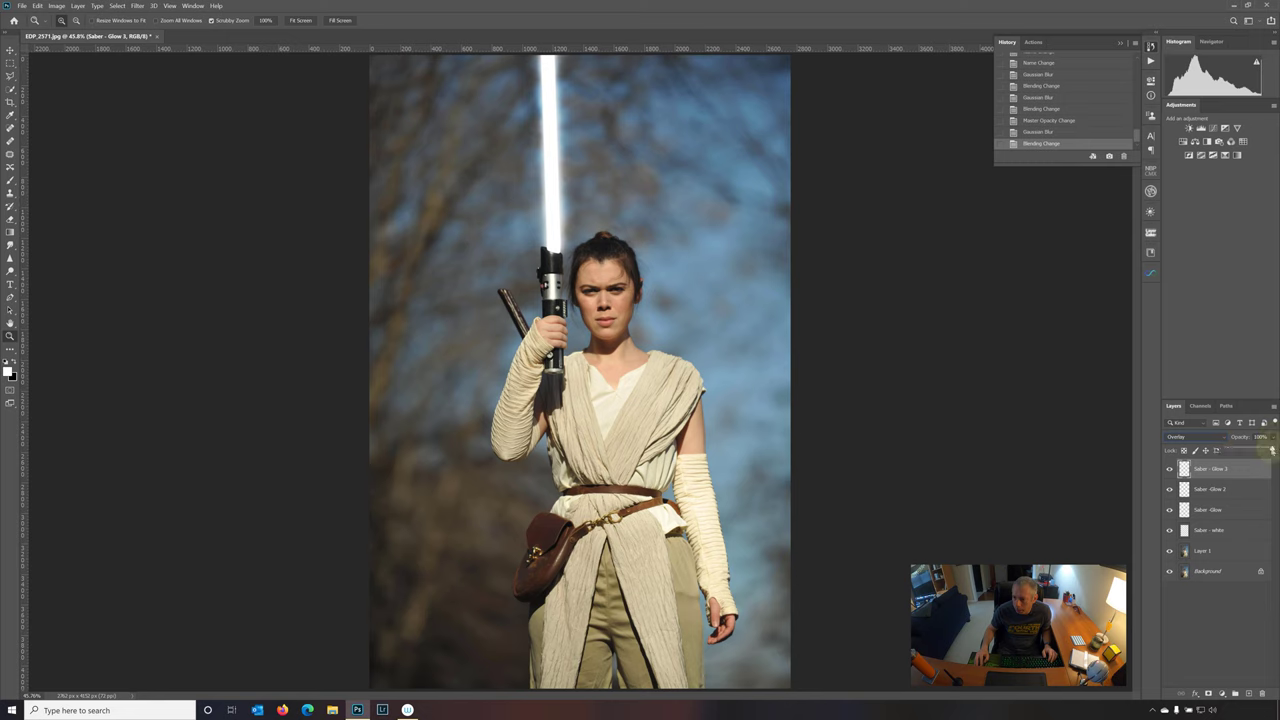
key(8)
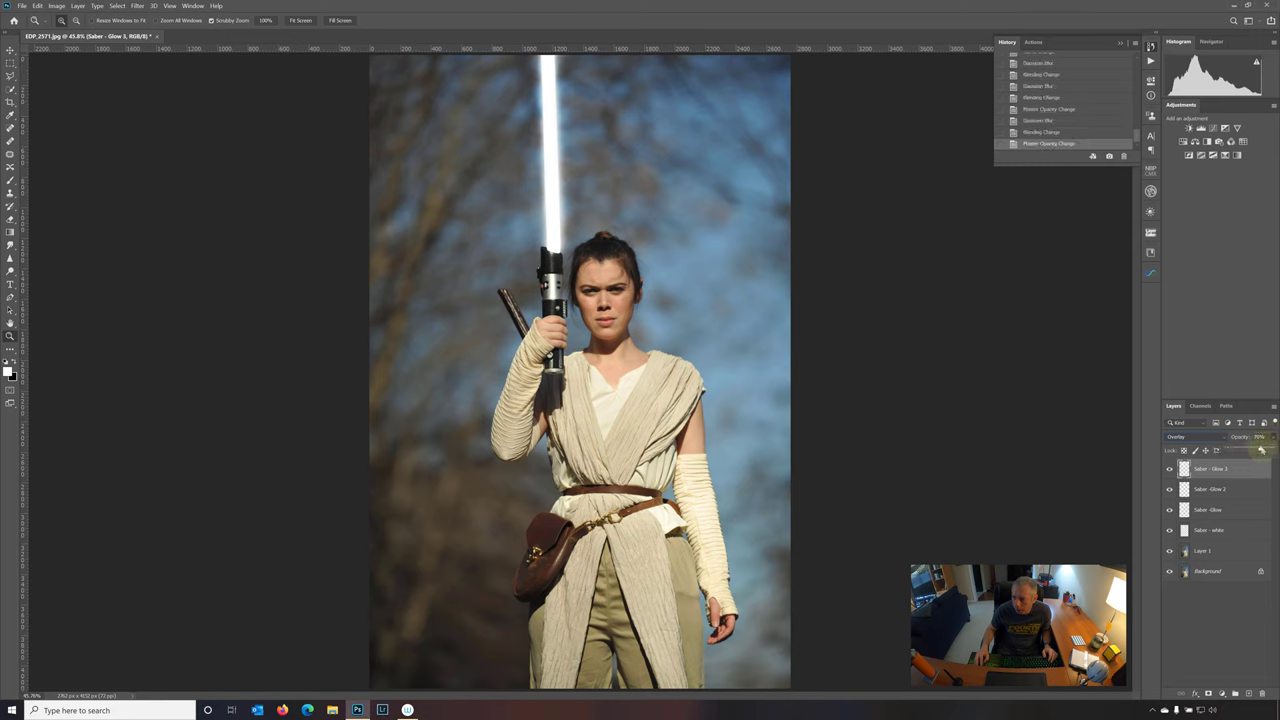
click(1221, 489)
click(1224, 470)
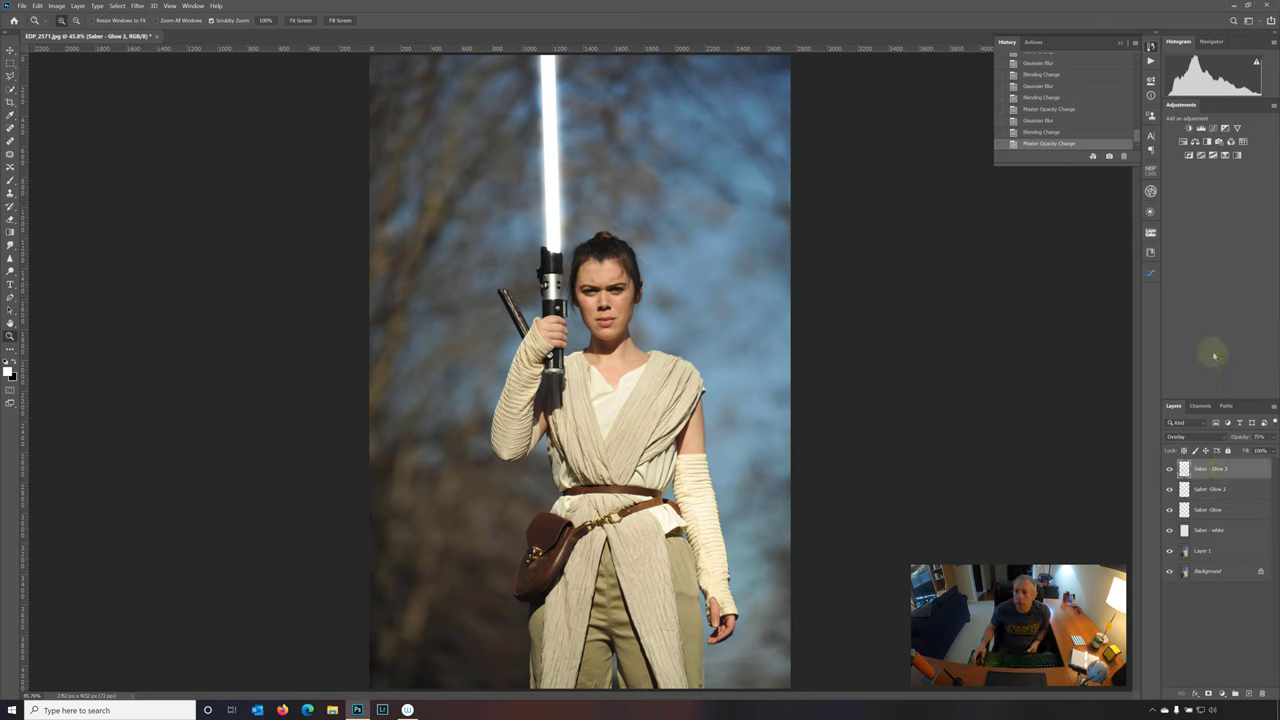
Put the four saber layers into a new group named 'Saber' and expand it.
shift+click(1224, 532)
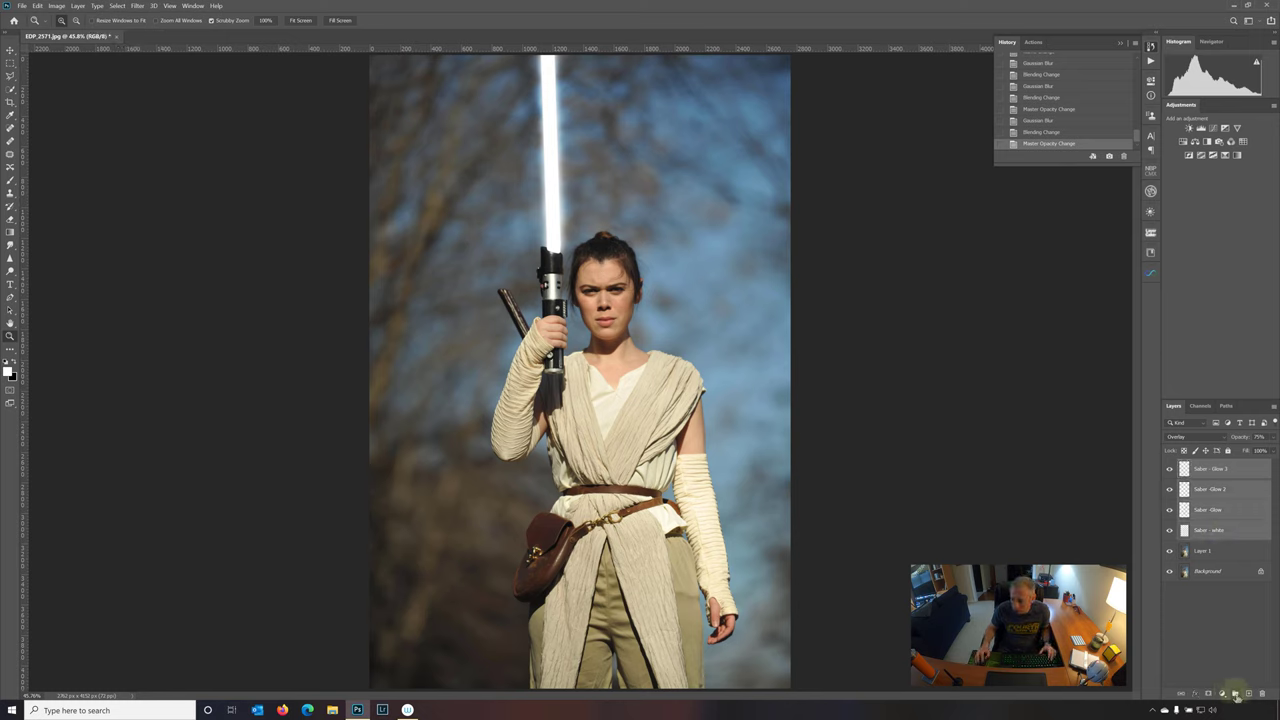
click(1236, 694)
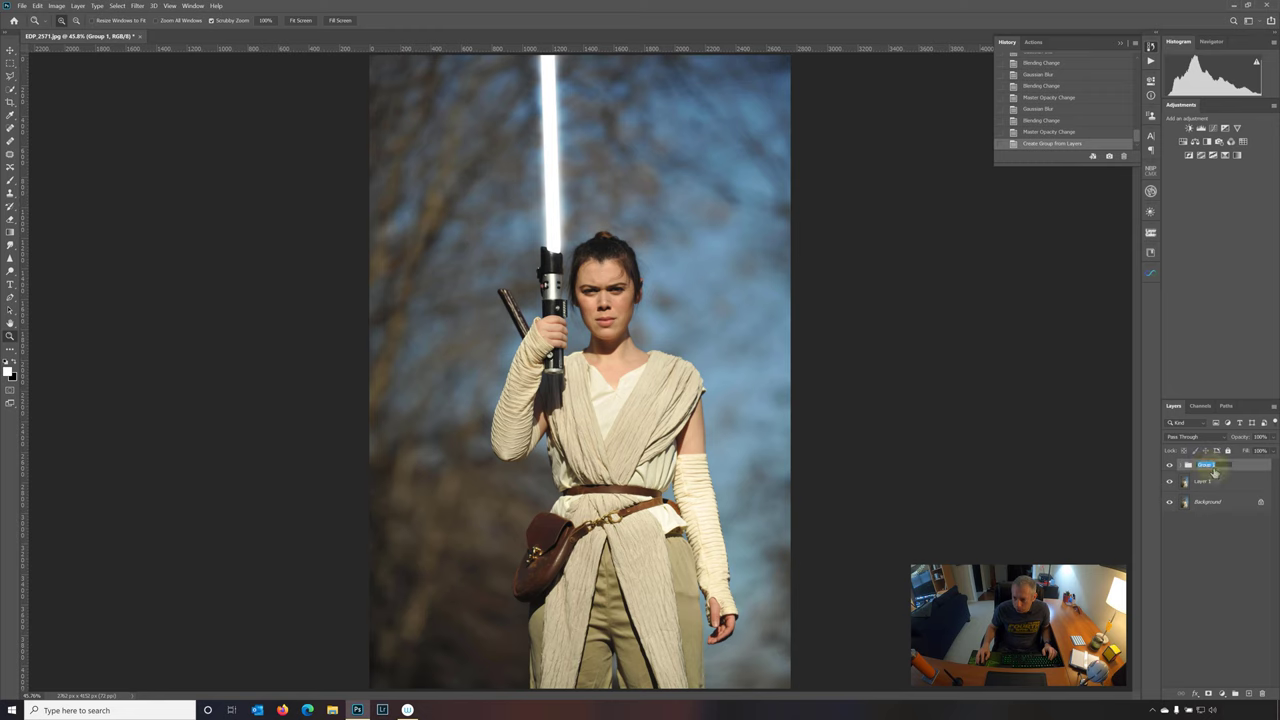
text(Saber)
key(Return)
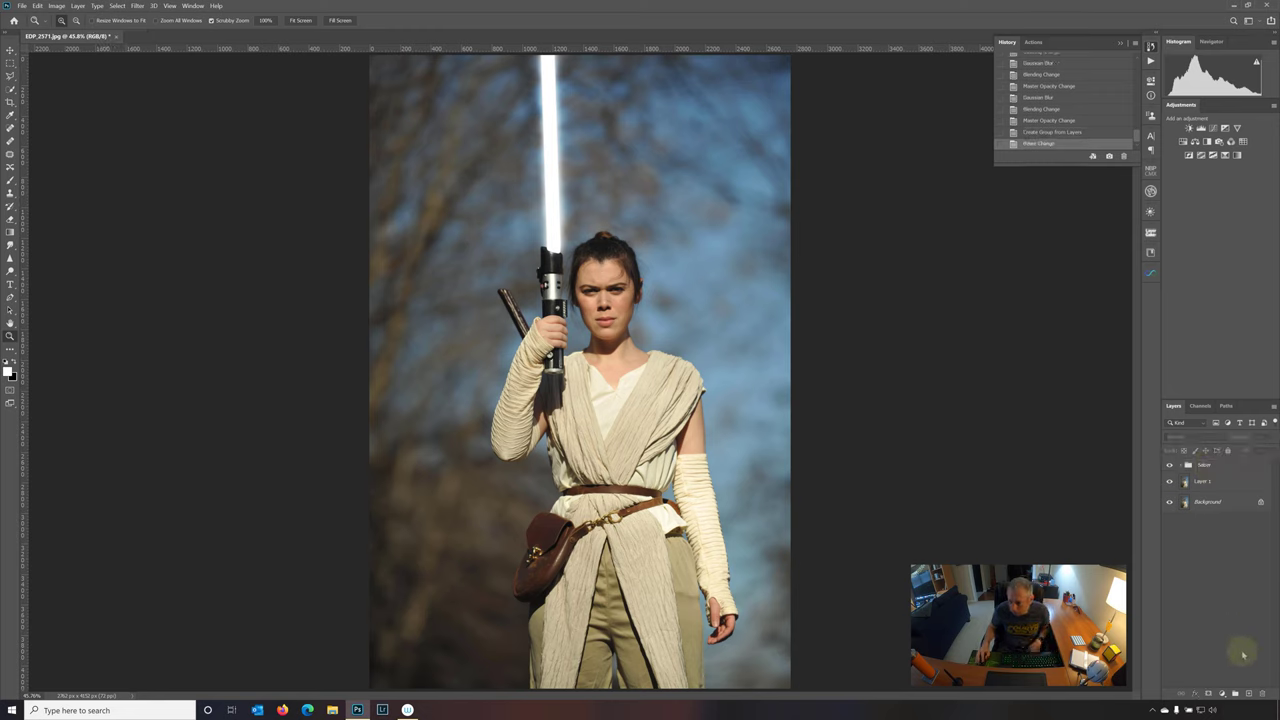
click(1182, 465)
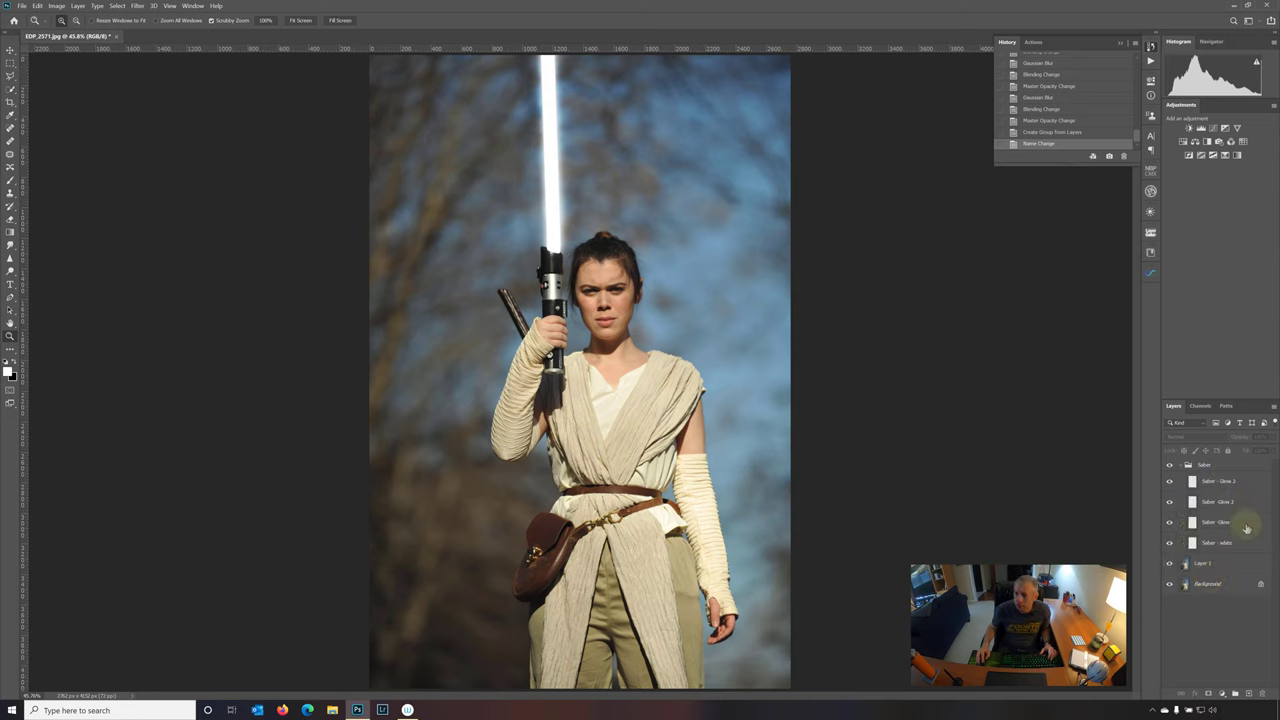
click(1217, 523)
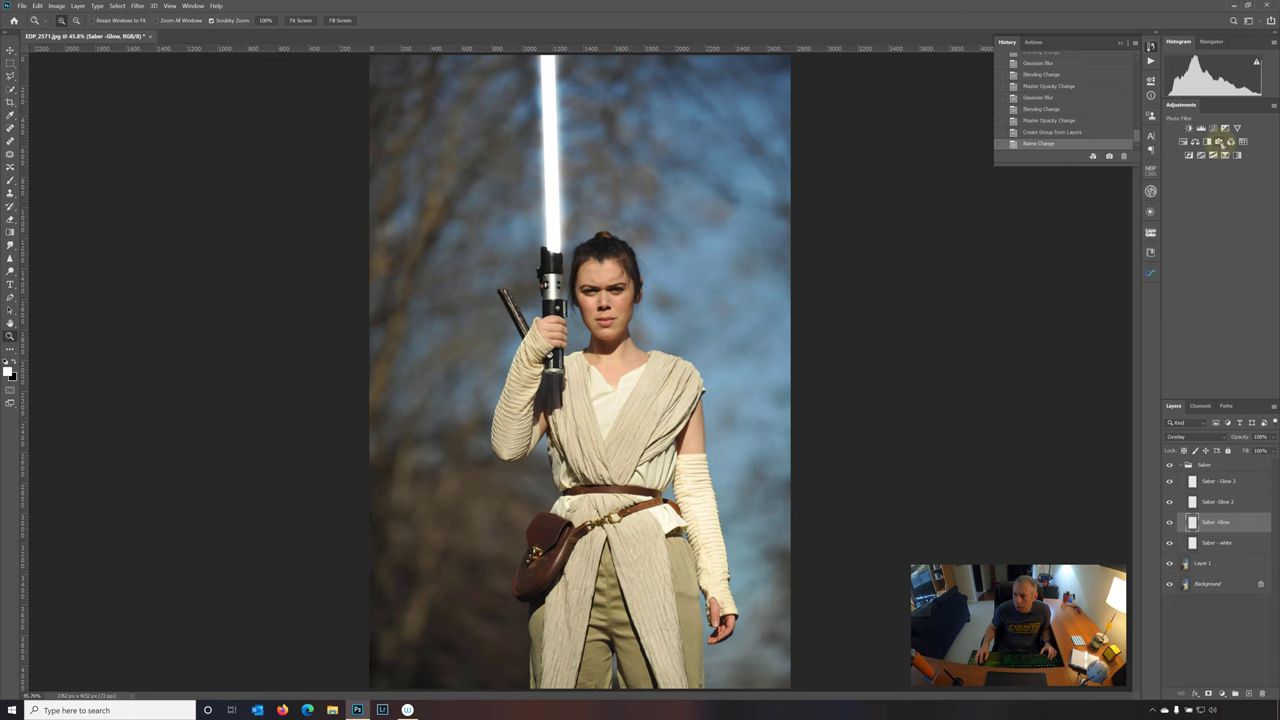
Add a blue 0600ec Photo Filter above Saber - Glow and clip it to that layer.
click(1220, 144)
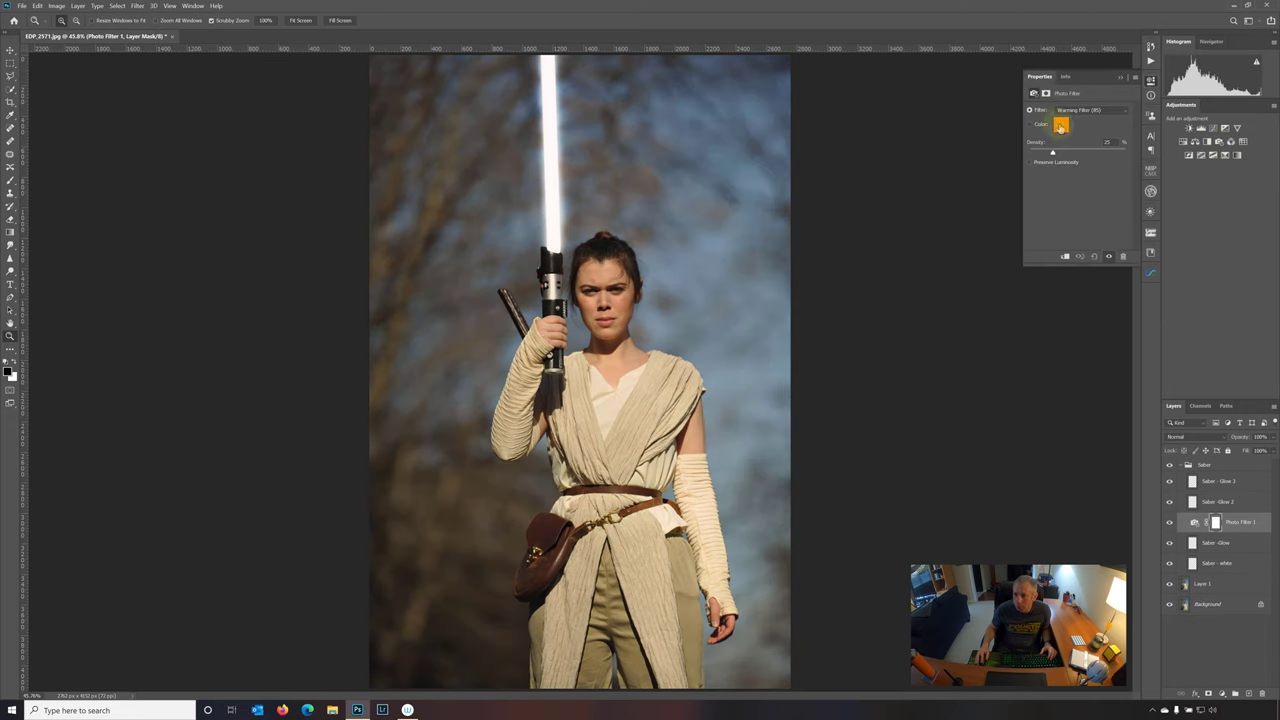
click(1060, 126)
click(956, 289)
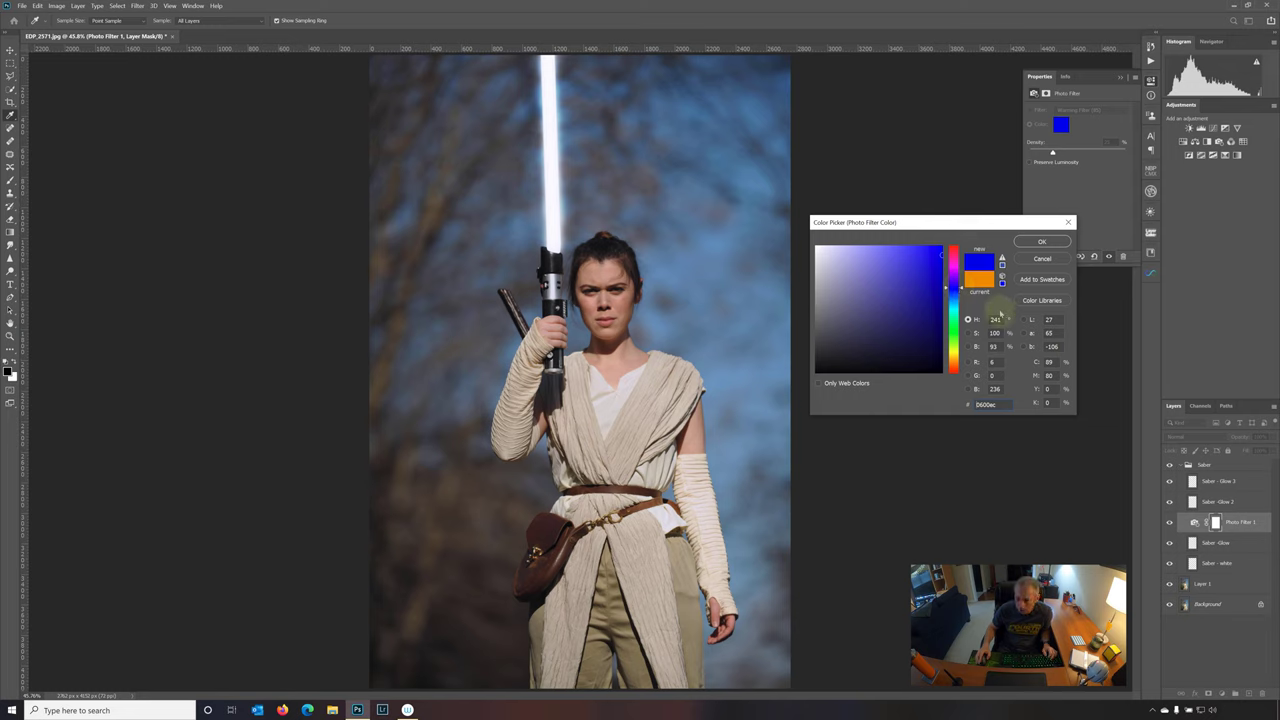
click(986, 405)
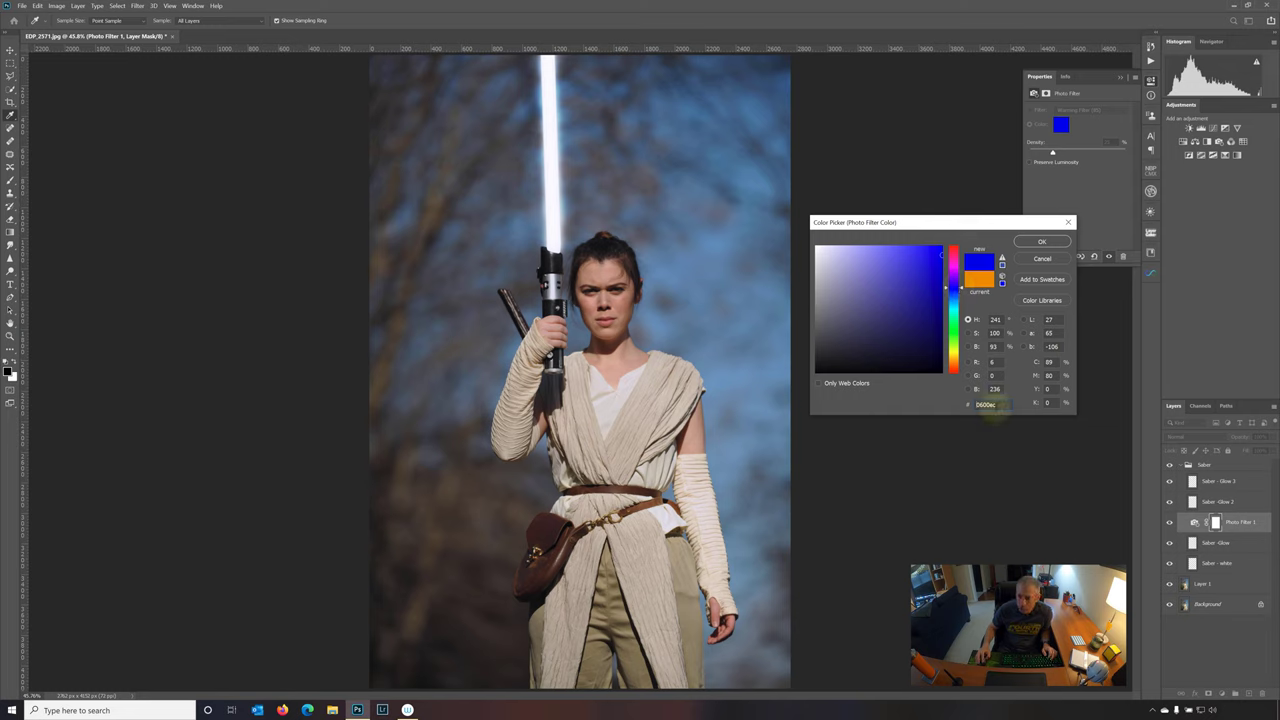
drag(990, 406, 953, 402)
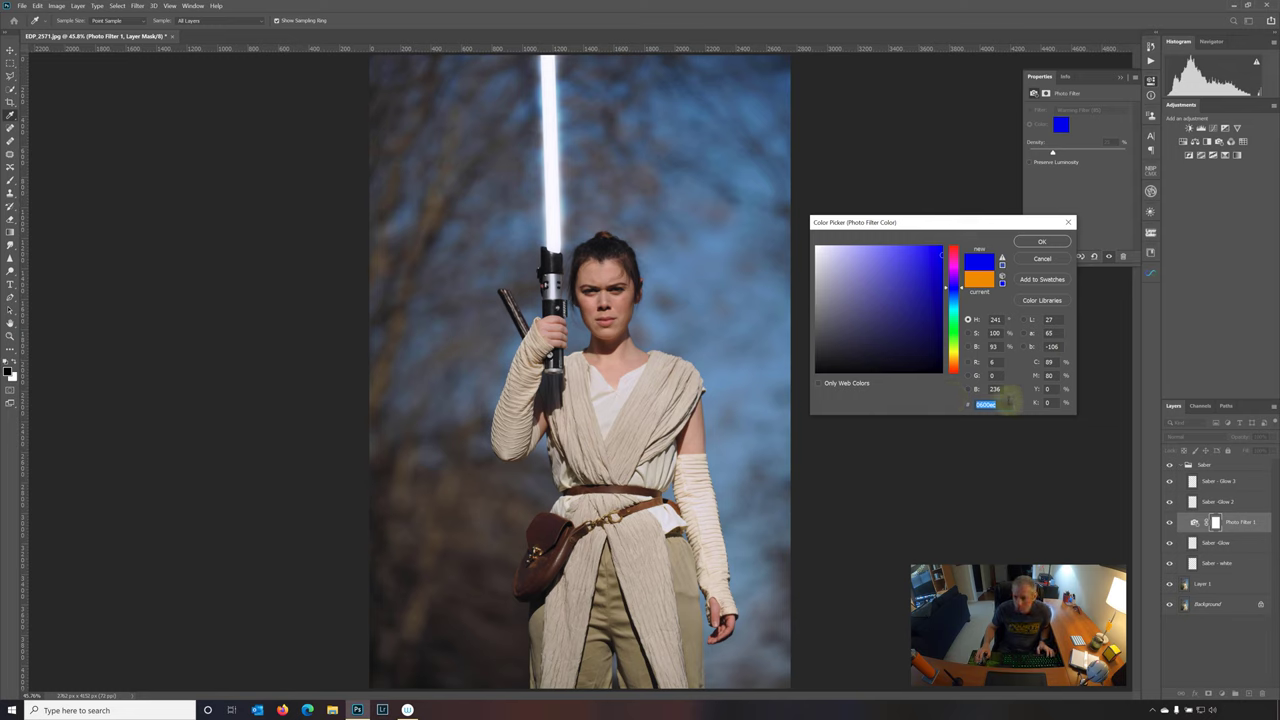
right_click(988, 405)
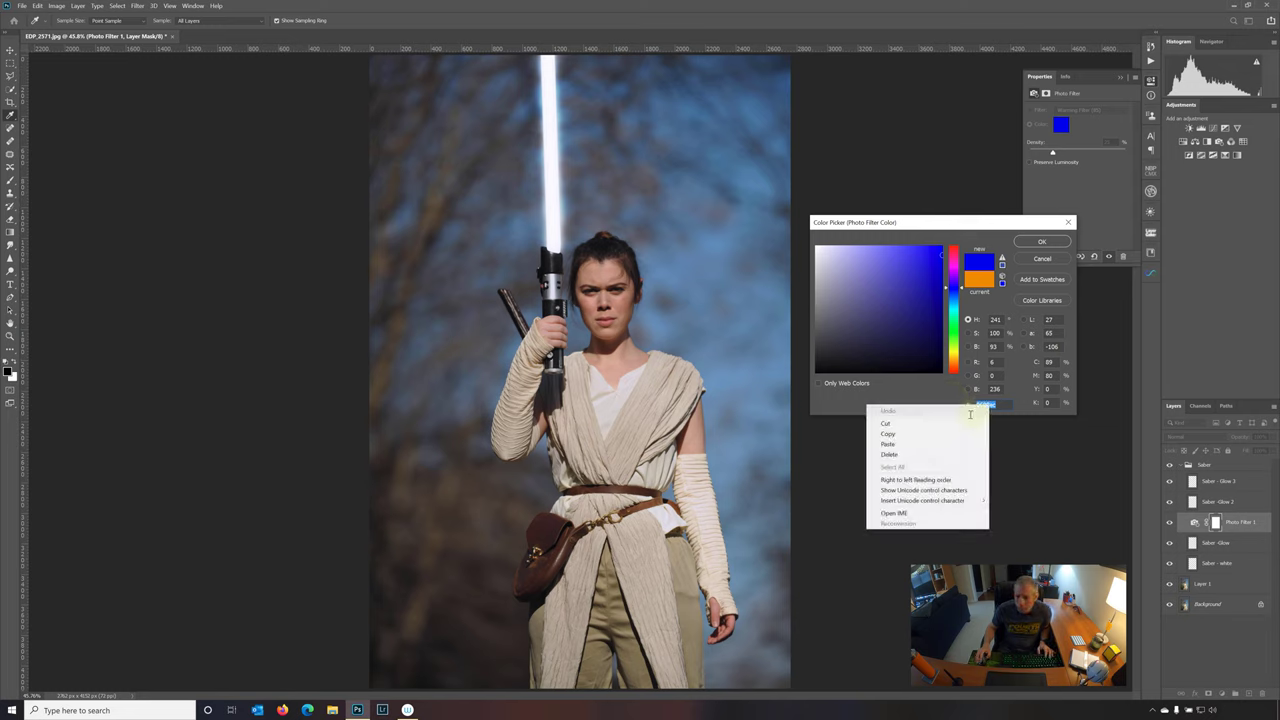
click(930, 433)
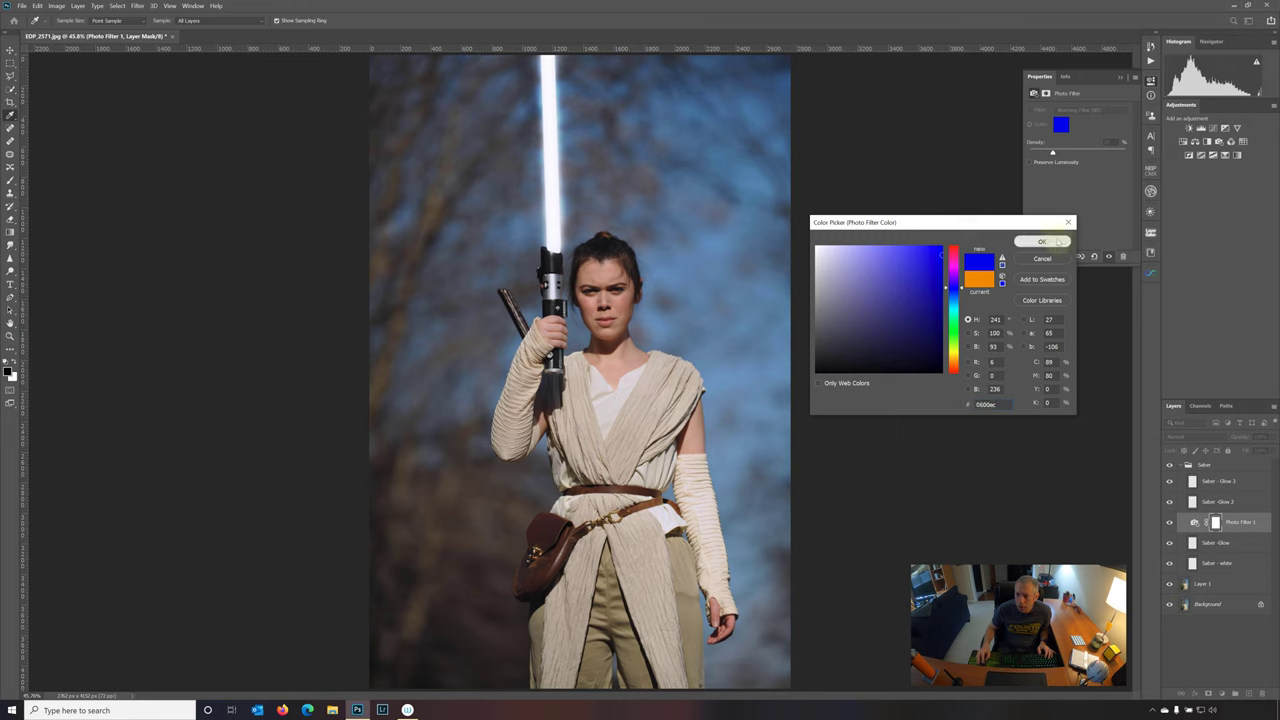
click(1057, 242)
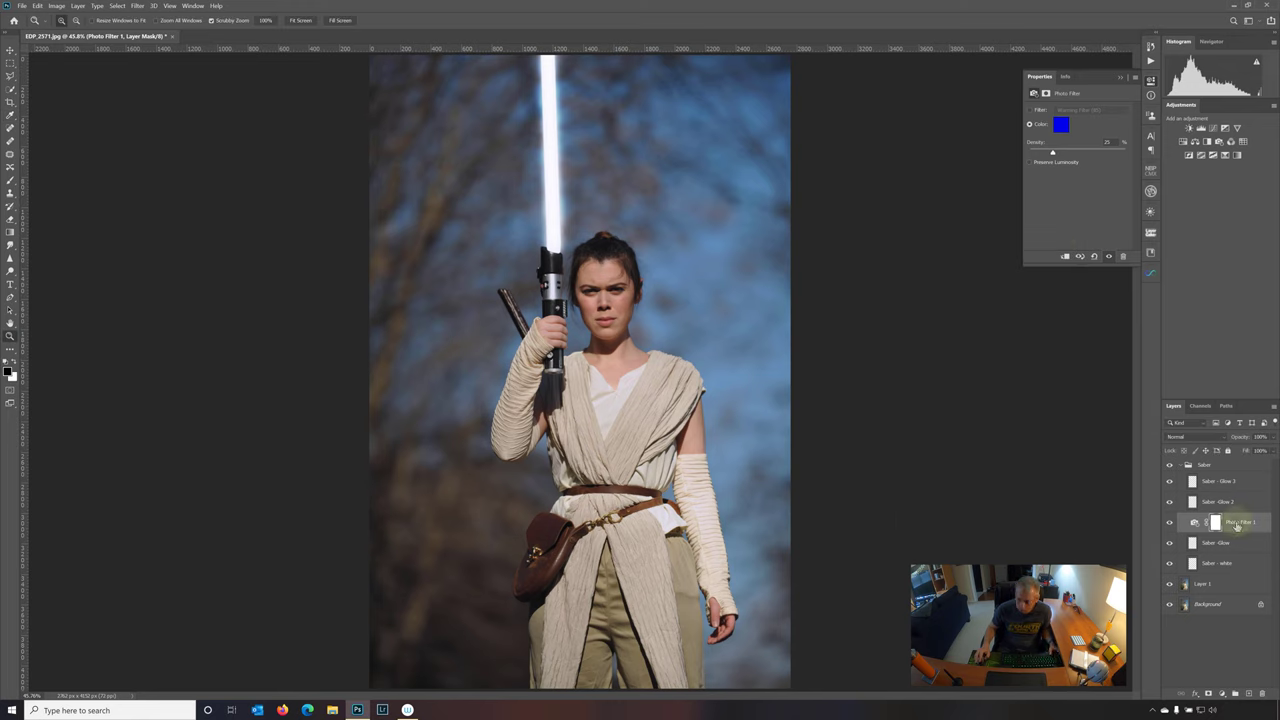
drag(1228, 530, 1196, 502)
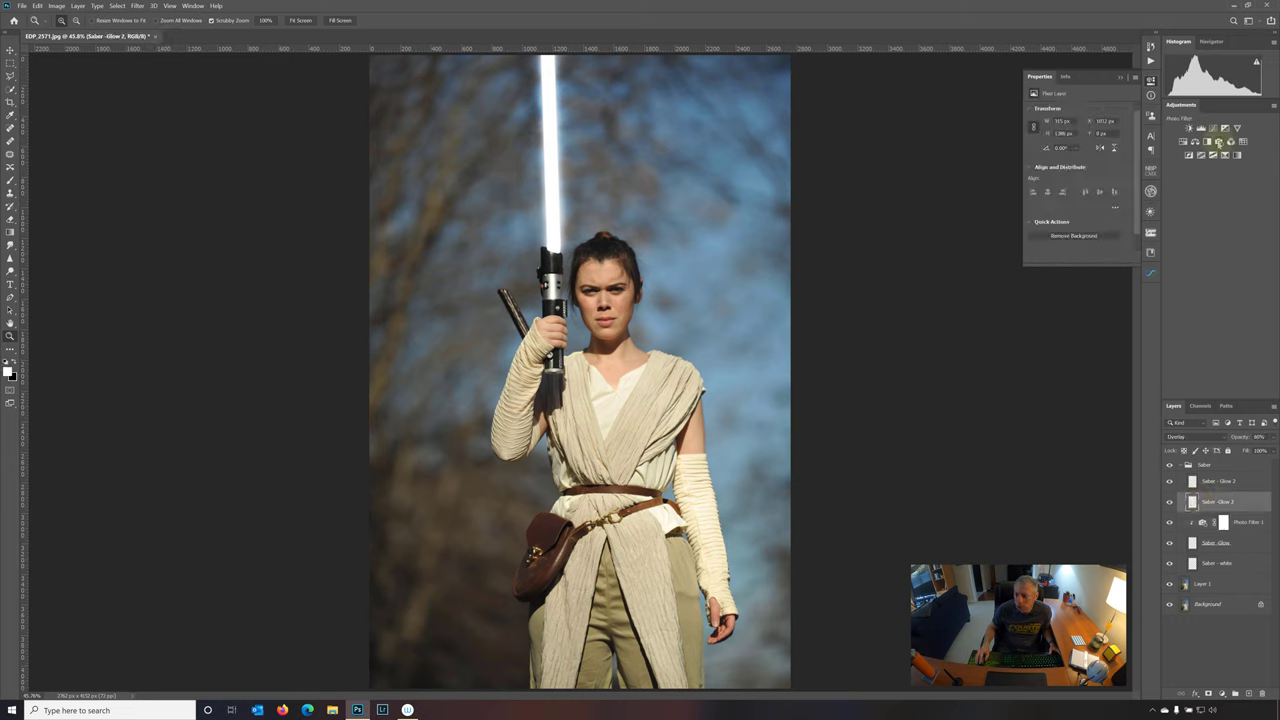
Add a 0600ec Photo Filter clipped to Saber - Glow 2.
click(1228, 141)
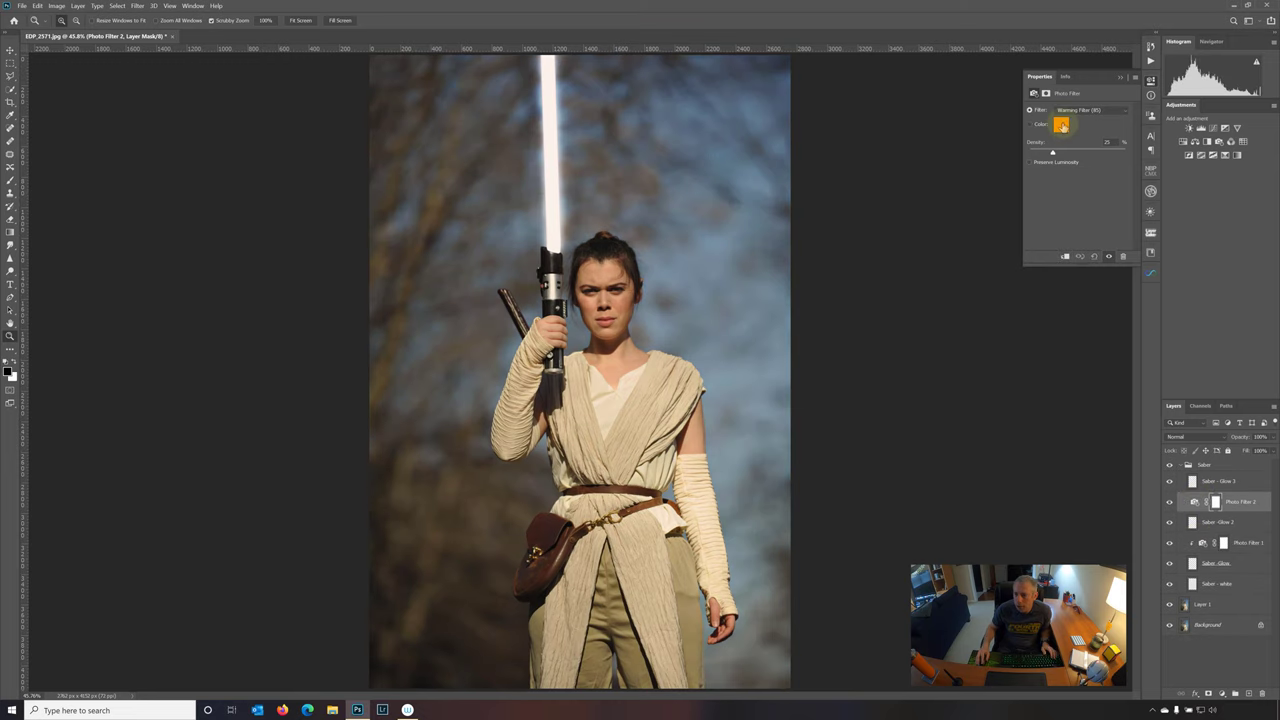
click(1061, 125)
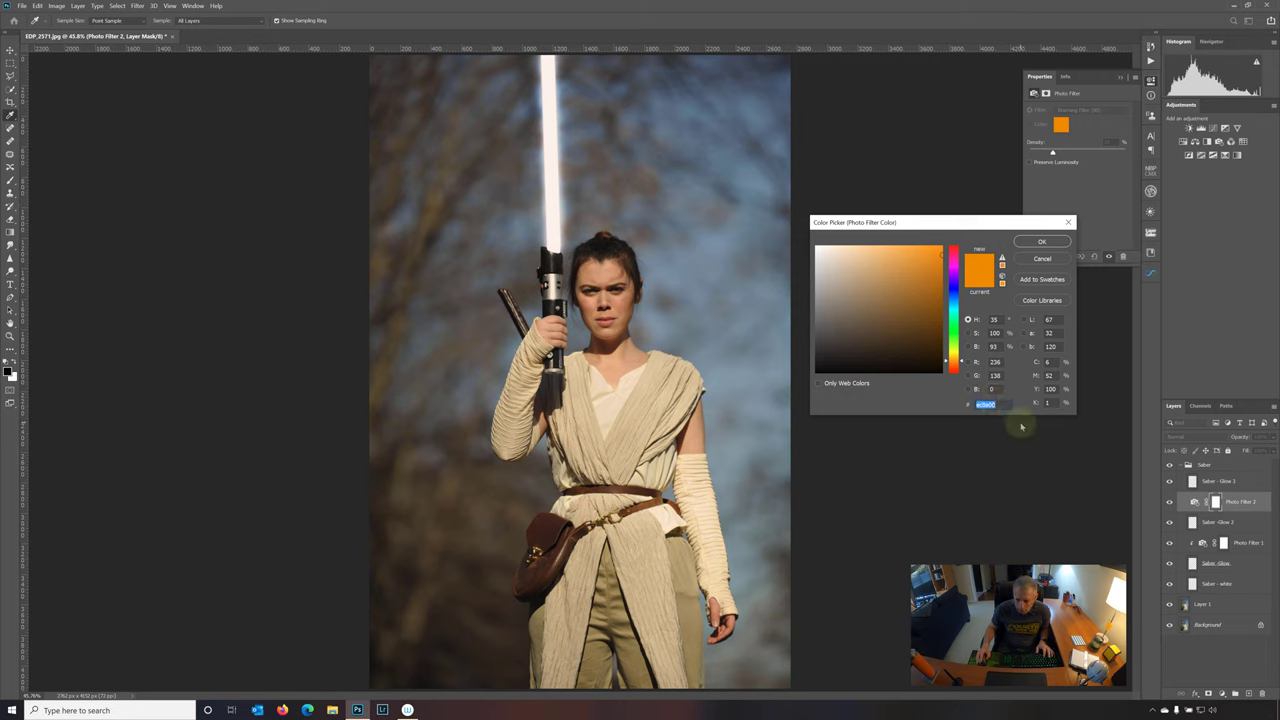
text(0600ec)
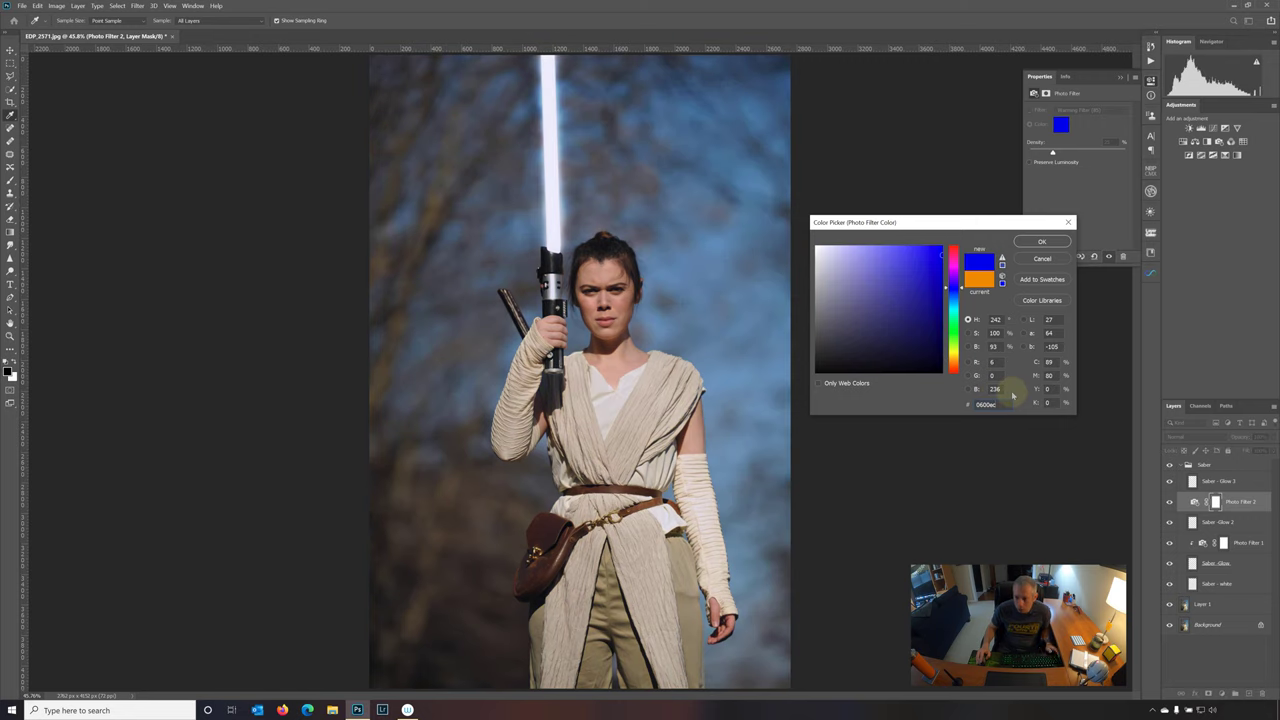
click(1041, 242)
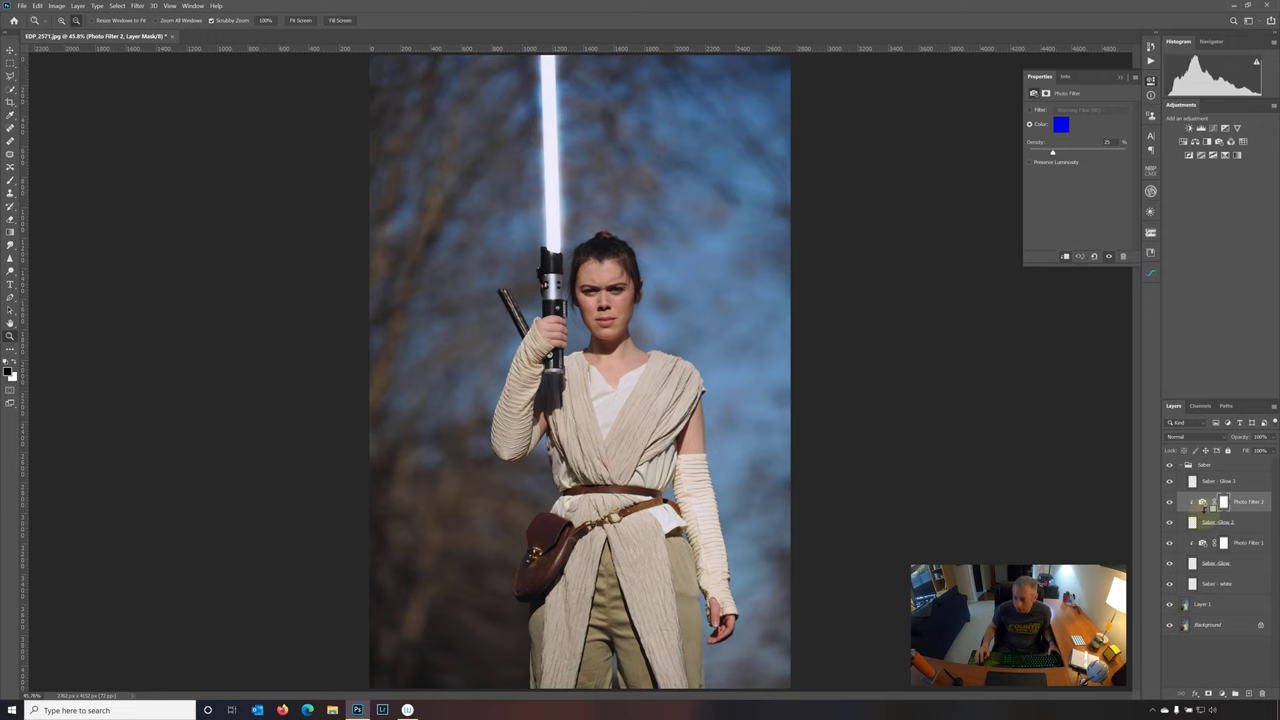
alt+click(1204, 508)
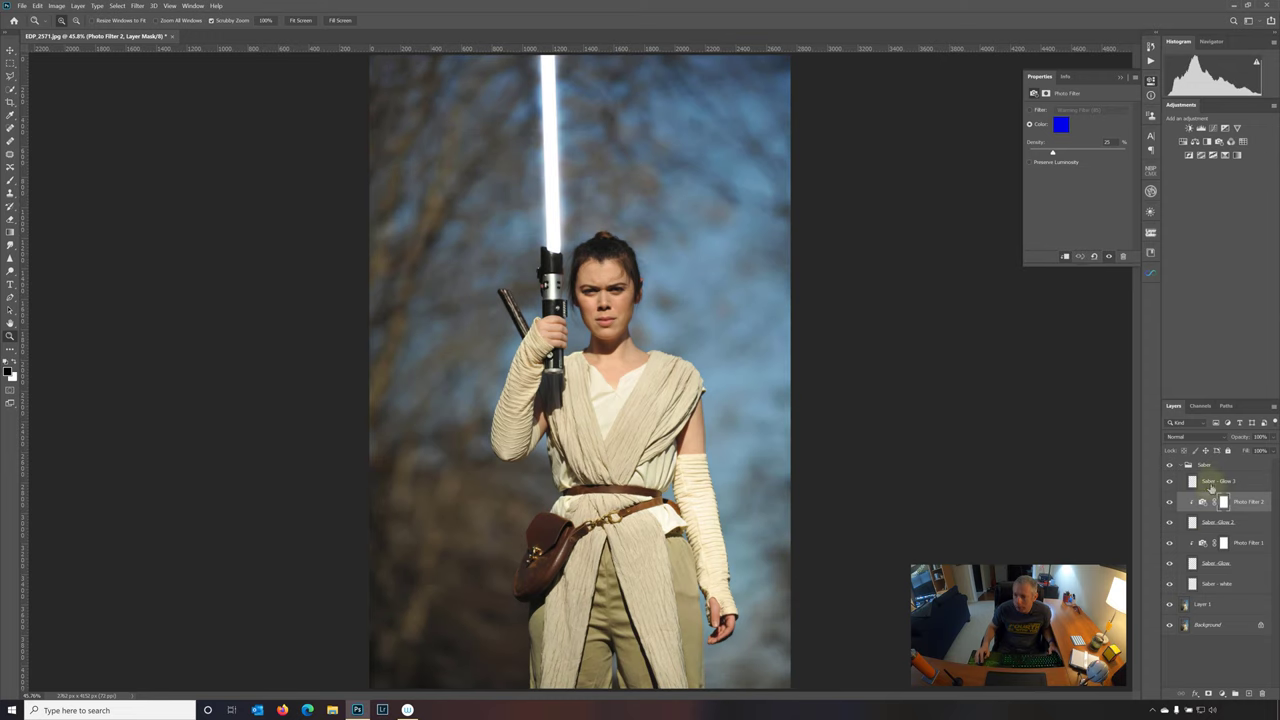
Add a 0600ec Photo Filter clipped to Saber - Glow 3.
click(1212, 484)
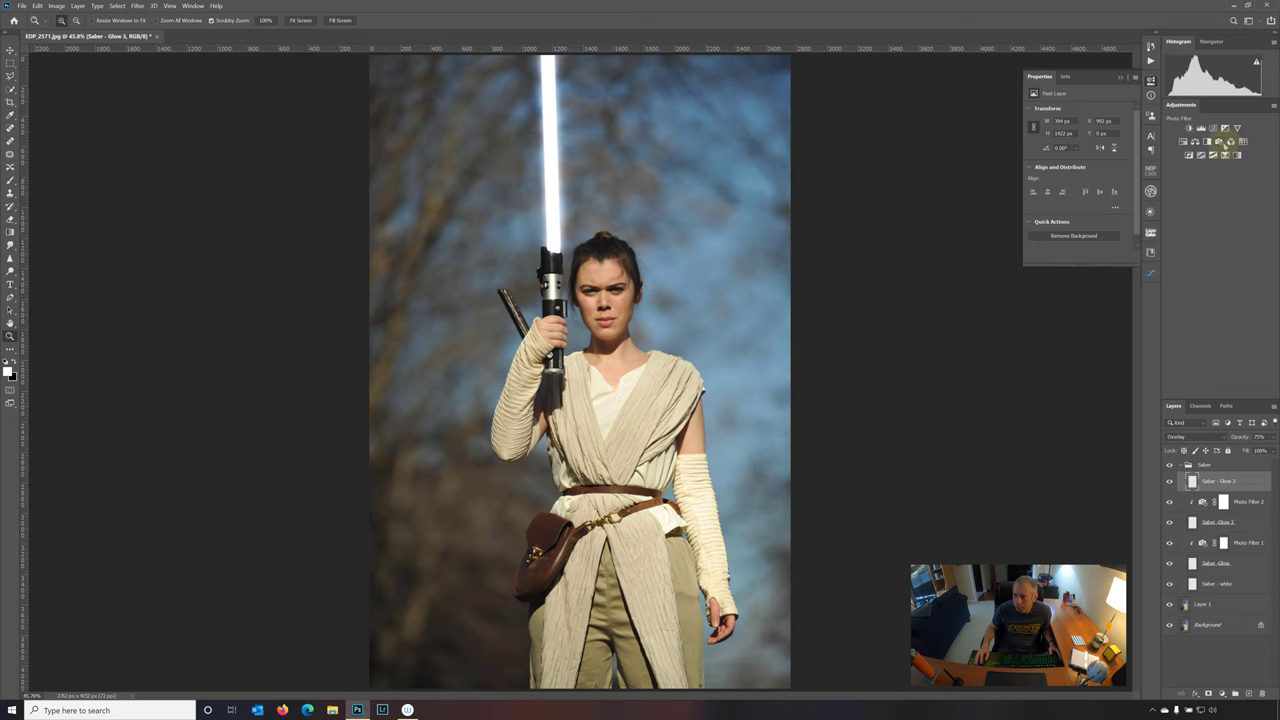
click(1222, 142)
click(1061, 127)
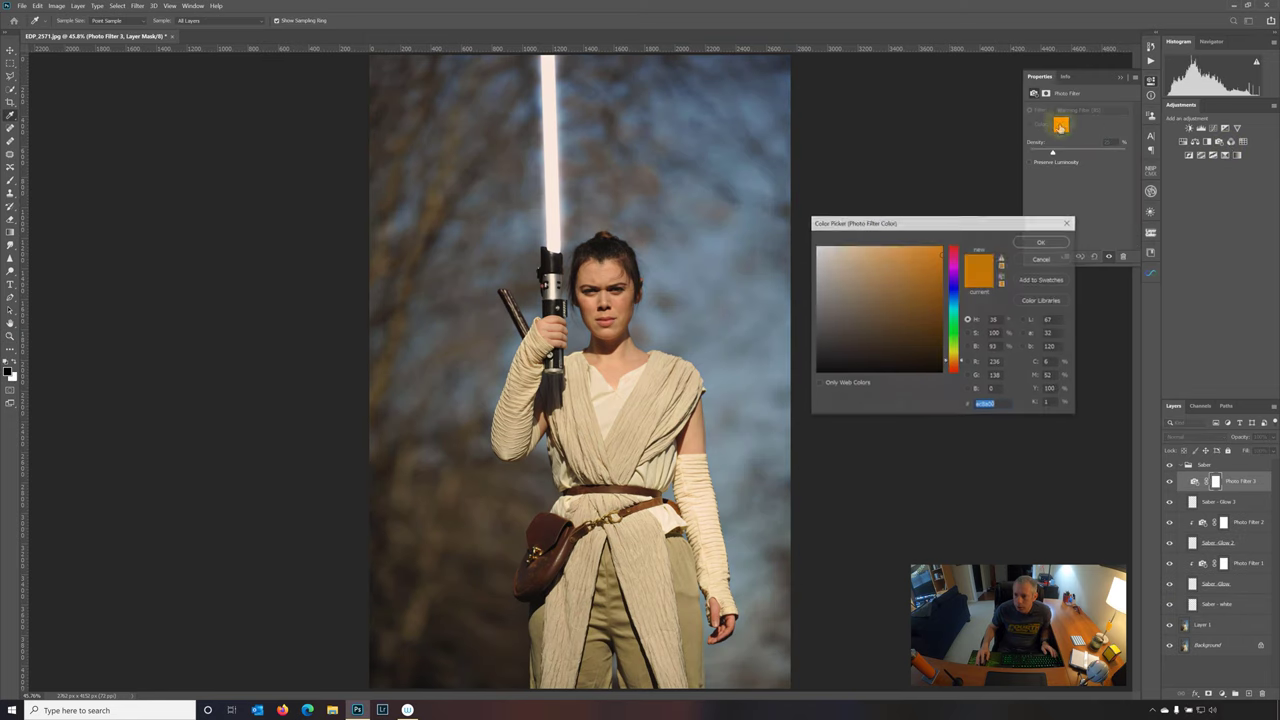
text(0600ec)
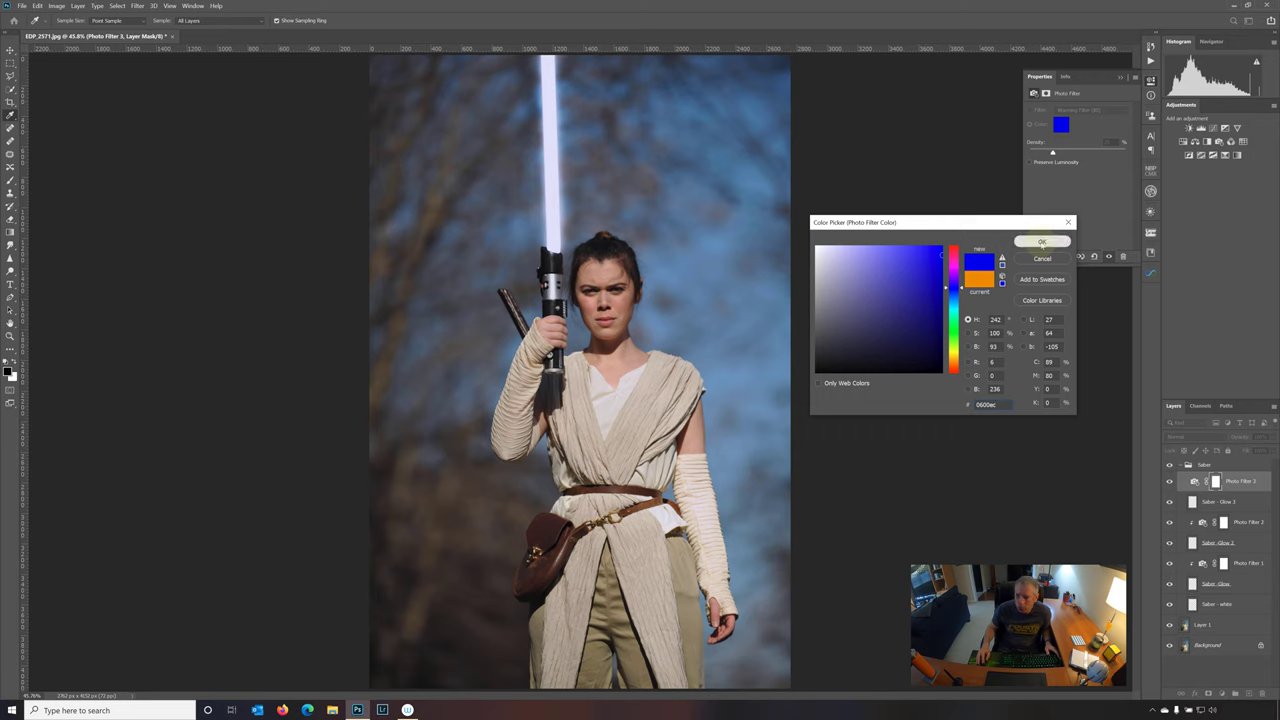
click(1042, 243)
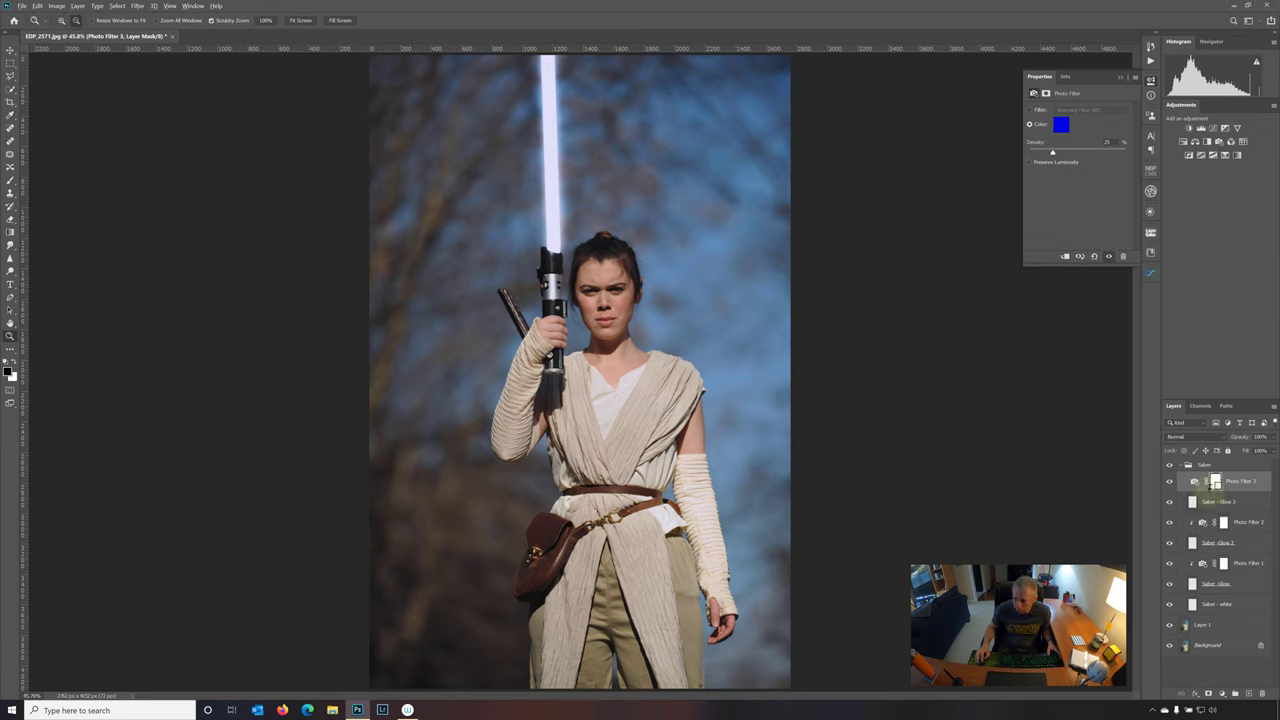
alt+click(1212, 488)
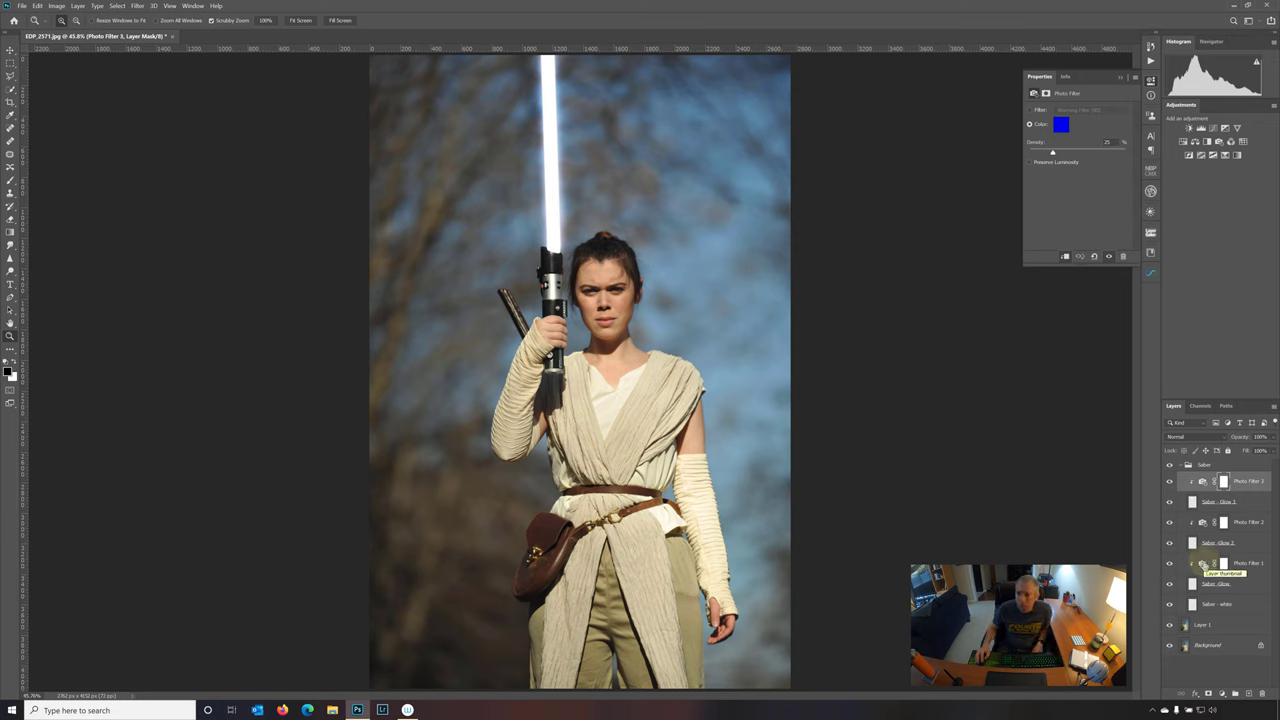
Raise the density of all three Photo Filters to 100%.
click(1204, 566)
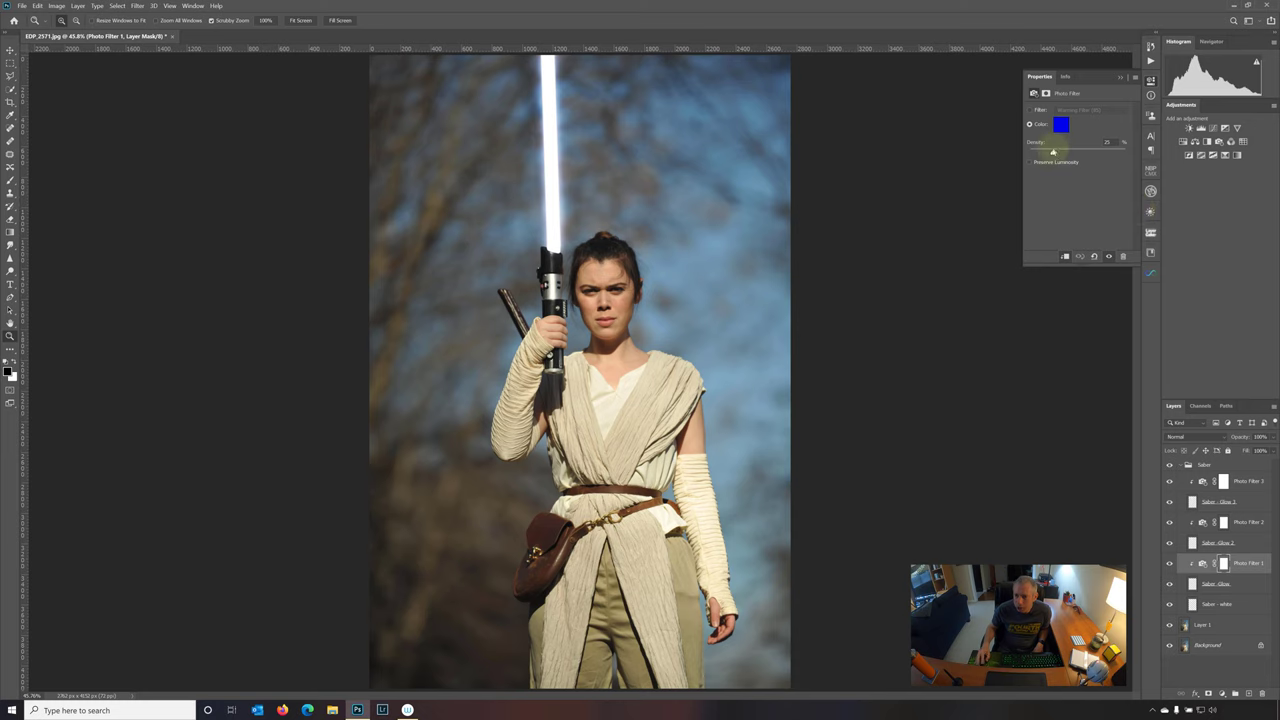
drag(1052, 153, 1134, 153)
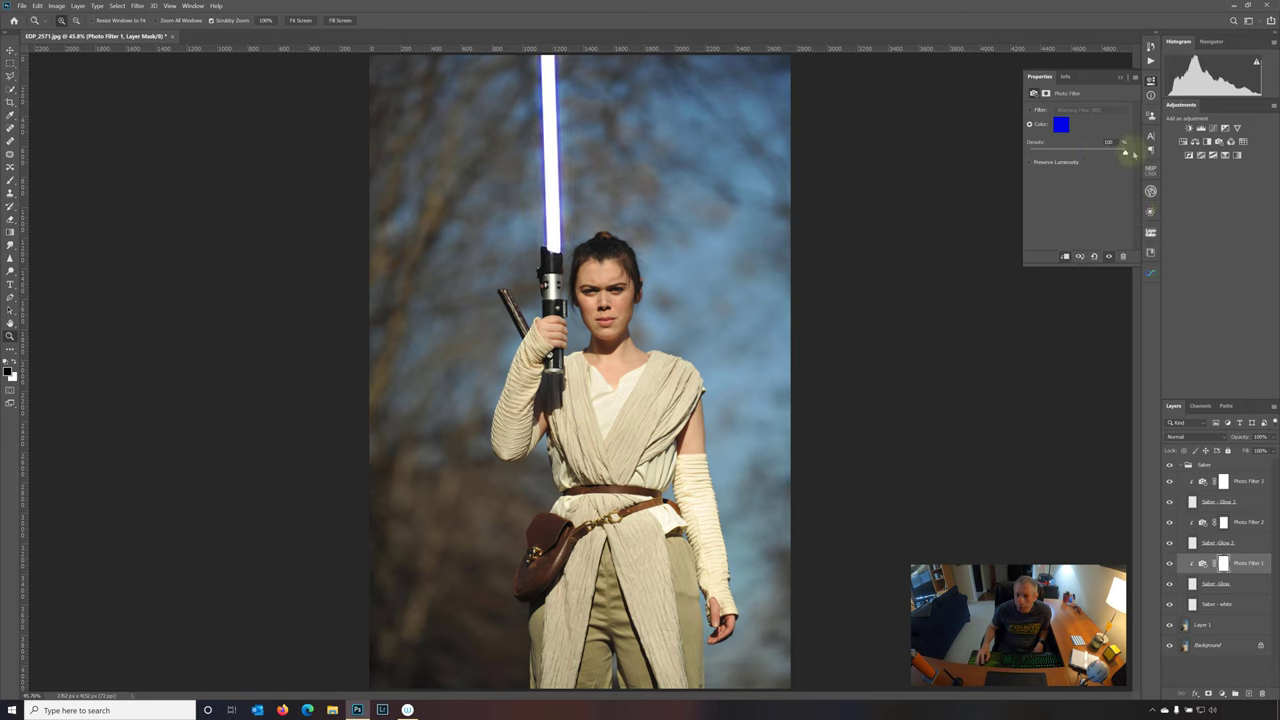
click(1202, 524)
drag(1052, 153, 1134, 153)
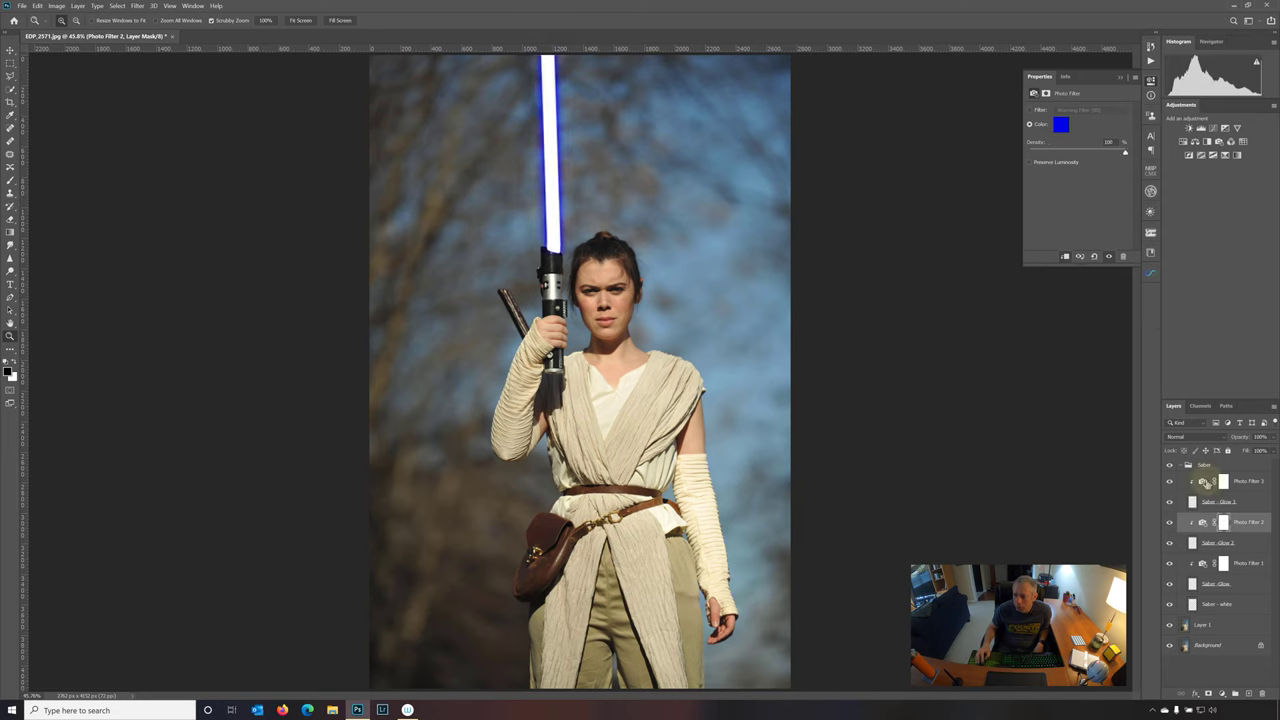
click(1204, 484)
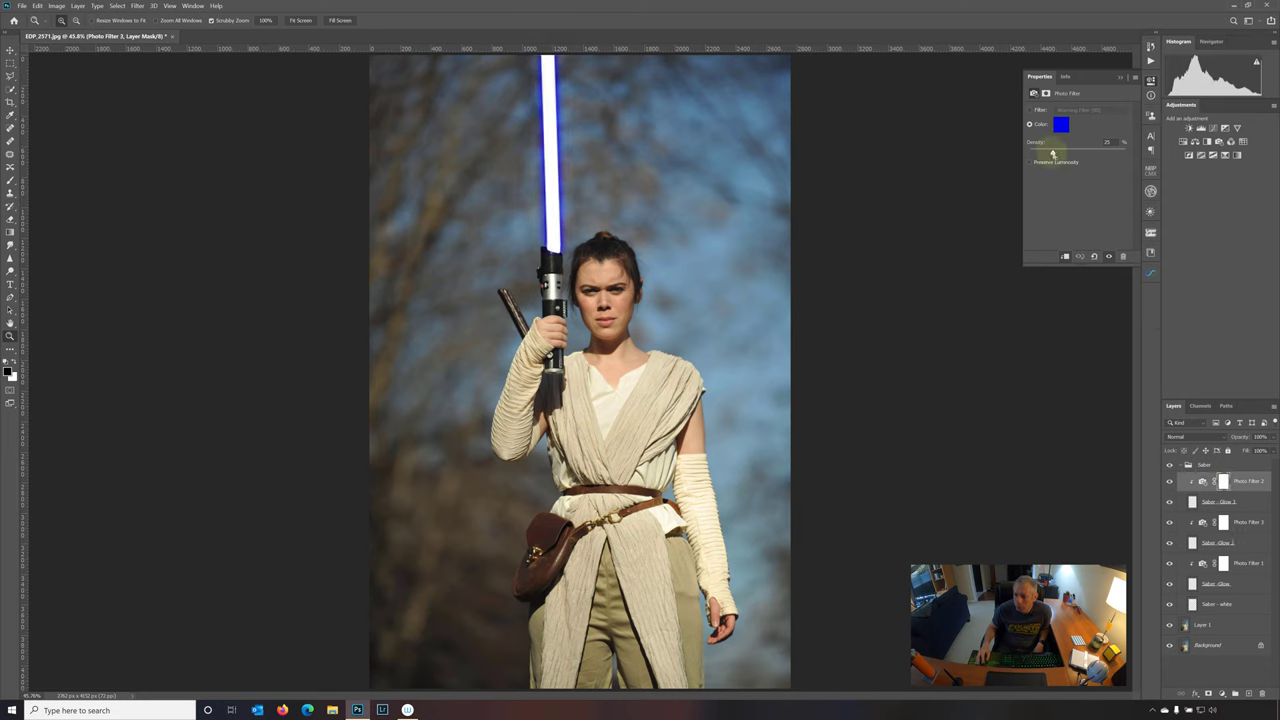
drag(1052, 153, 1145, 153)
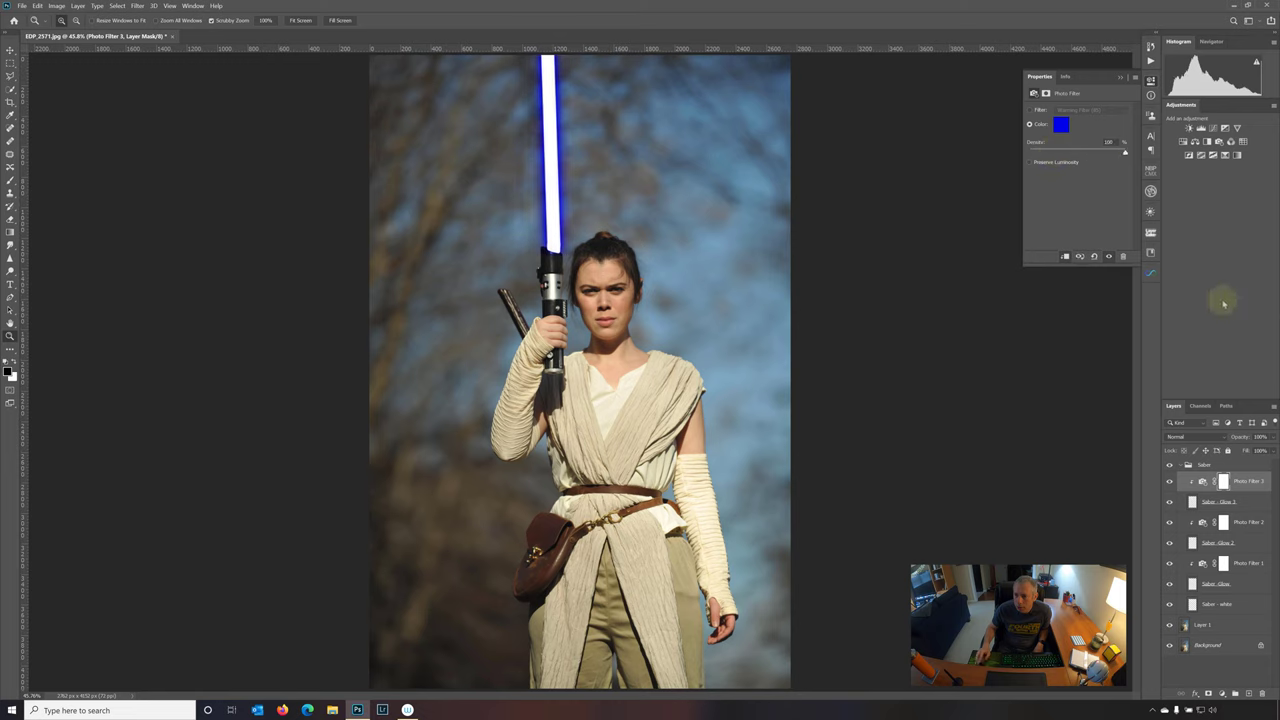
click(1150, 80)
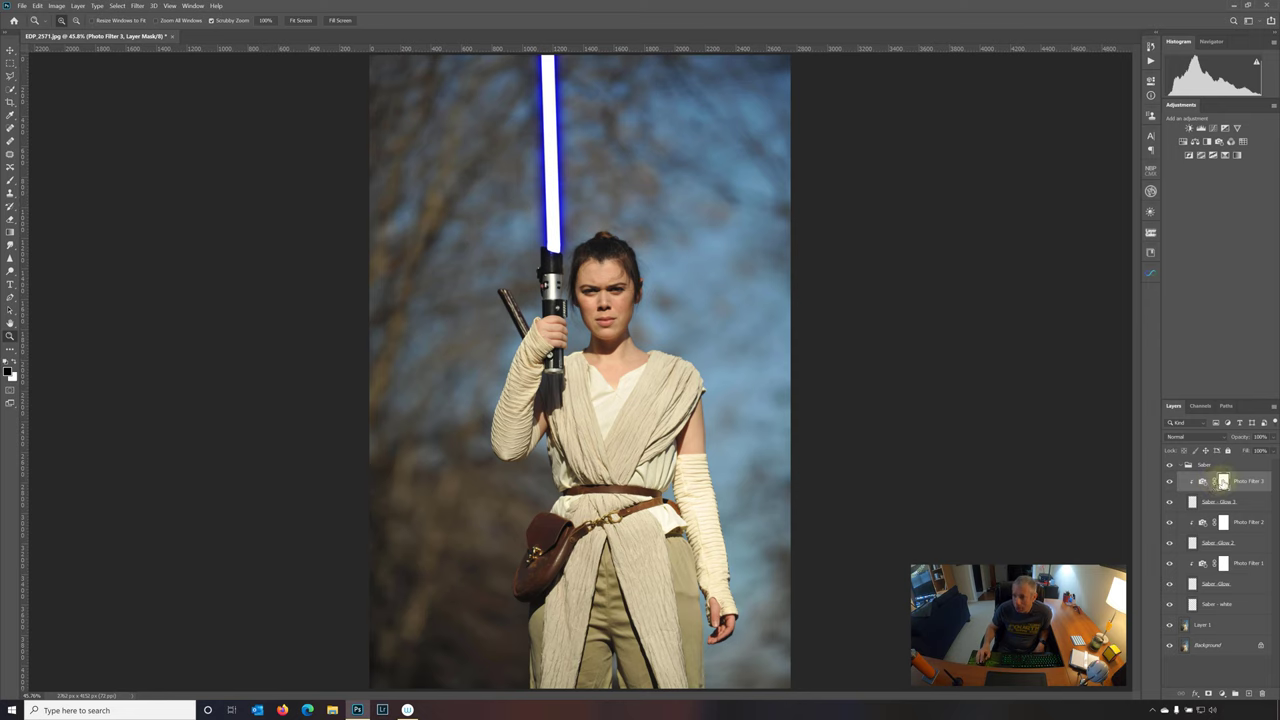
Set densities to 100% (Filter 3), 92% (Filter 1) and 75% (Filter 2), then collapse the Saber group.
double_click(1203, 481)
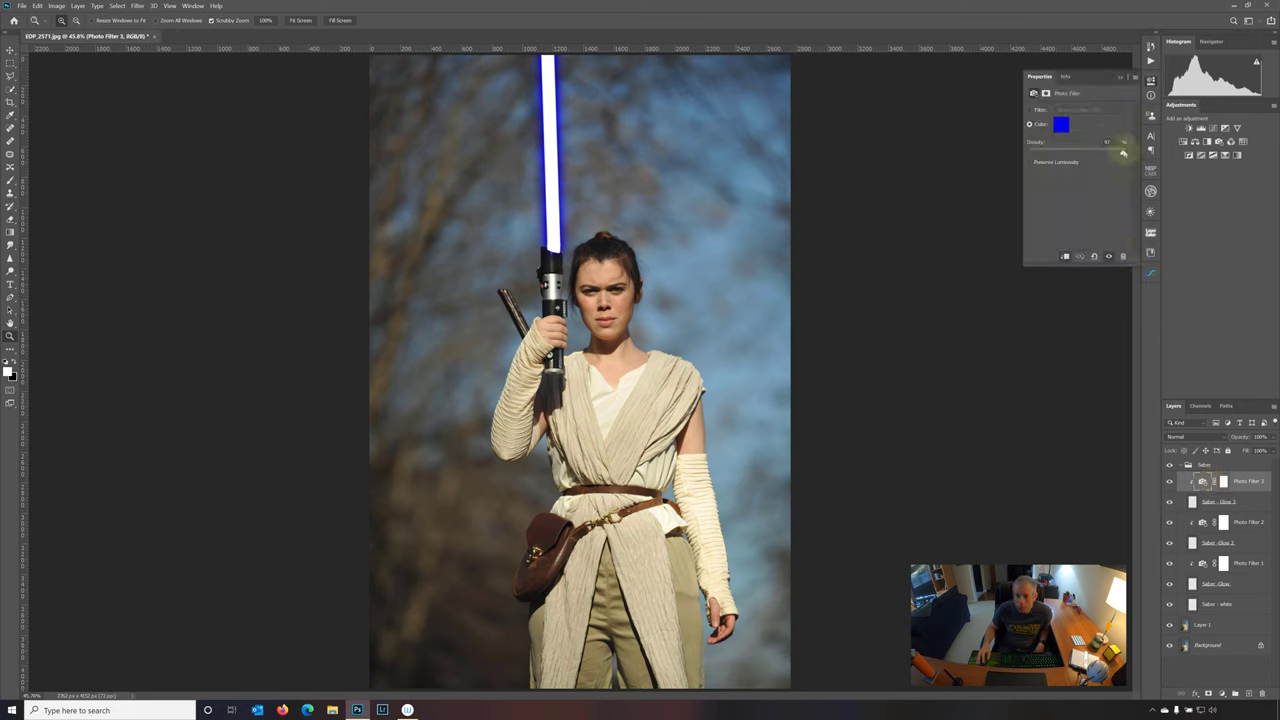
drag(1118, 152, 1135, 150)
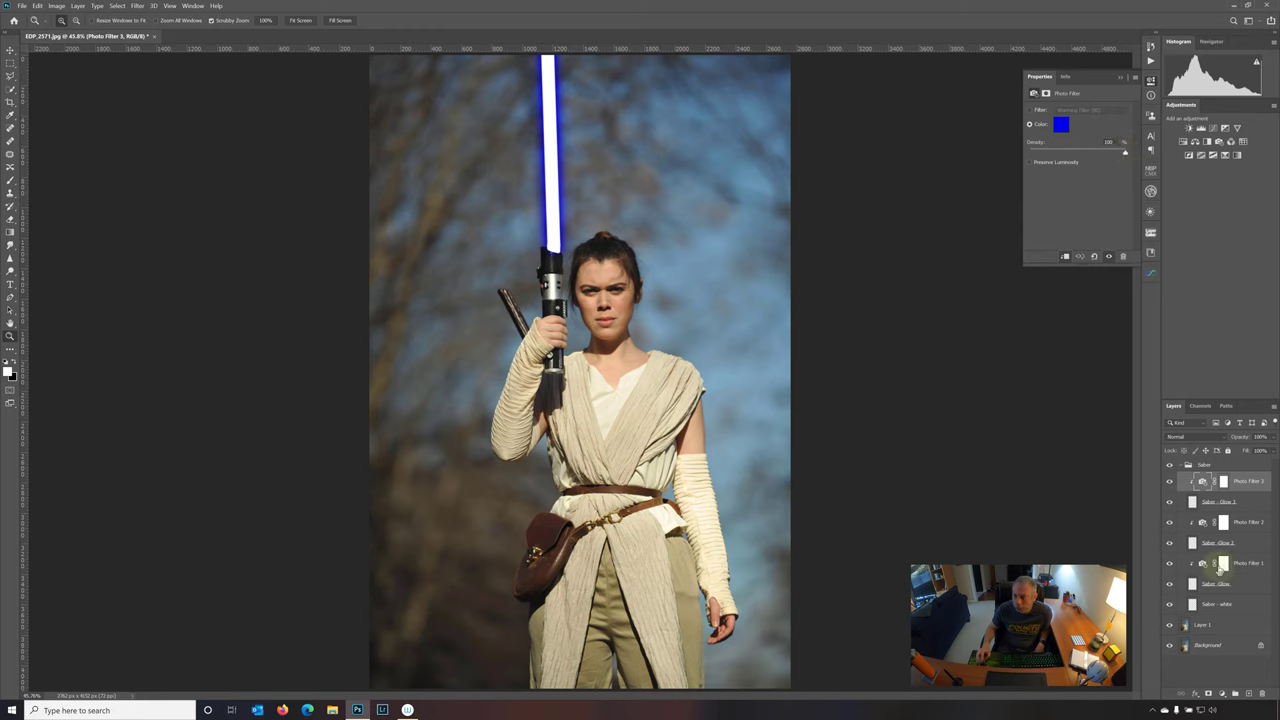
click(1202, 563)
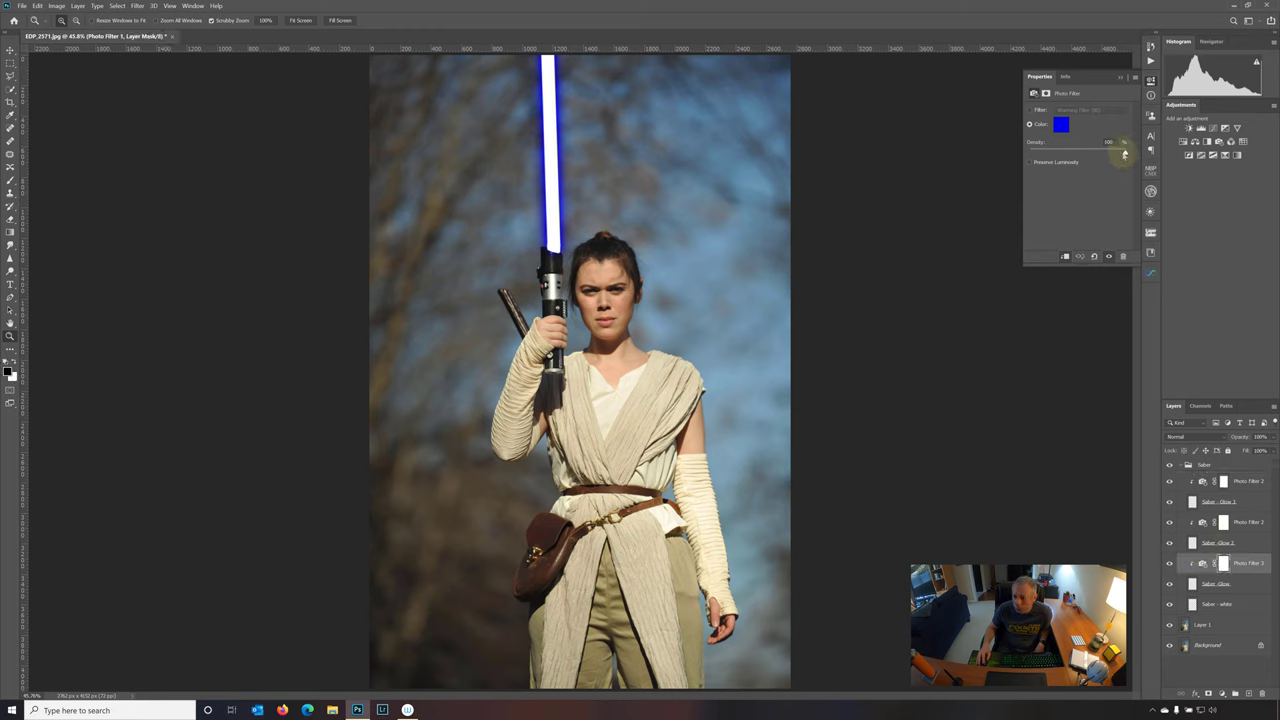
drag(1124, 154, 1097, 154)
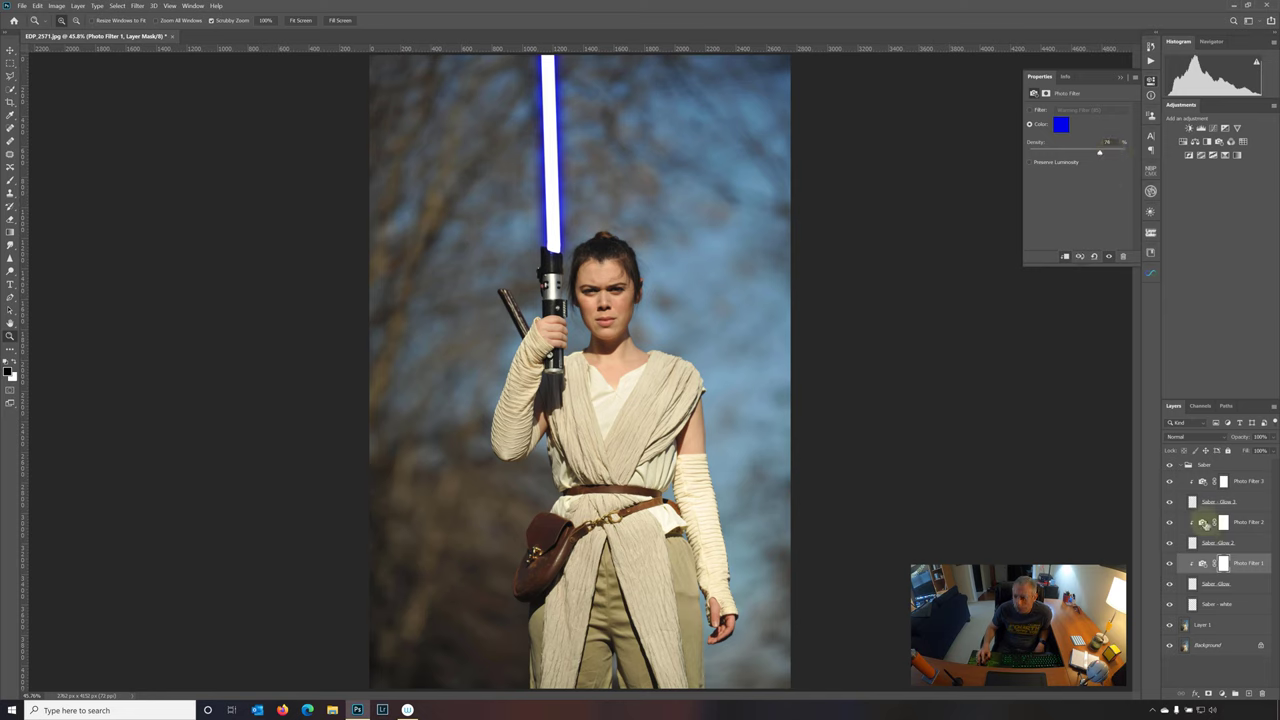
click(1205, 524)
drag(1123, 151, 1101, 150)
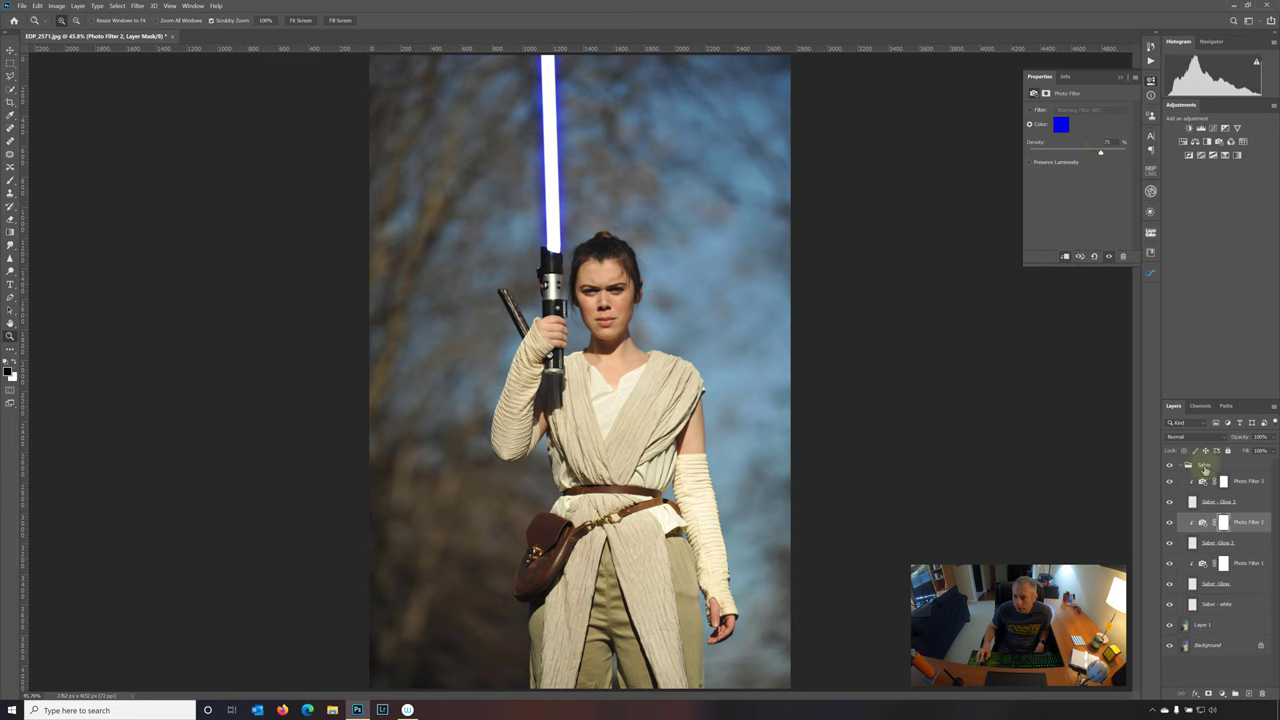
click(1151, 84)
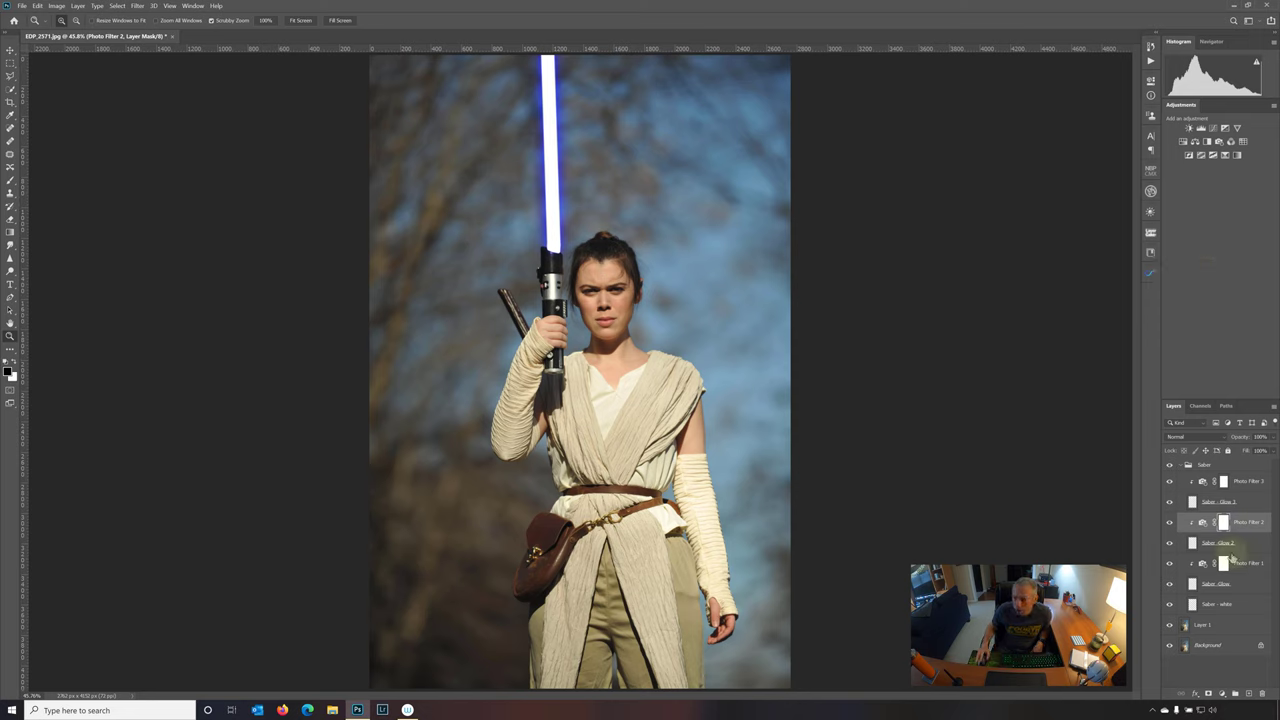
click(1182, 467)
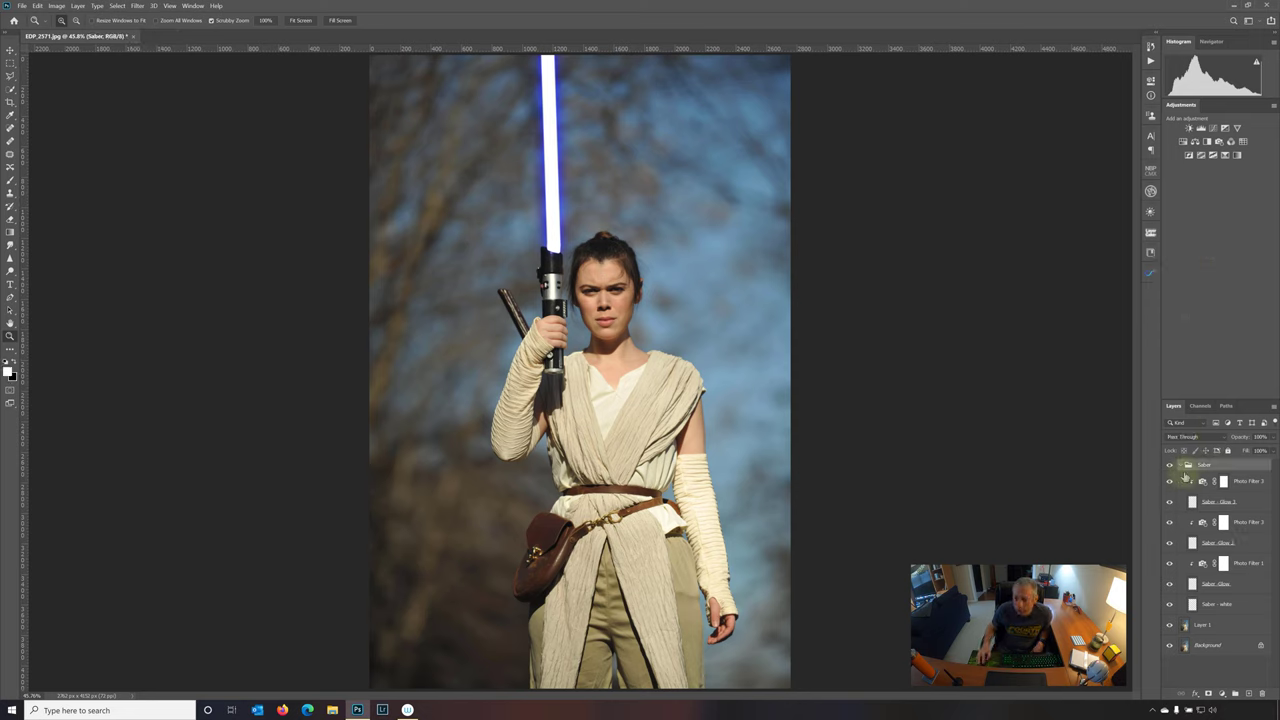
click(1184, 466)
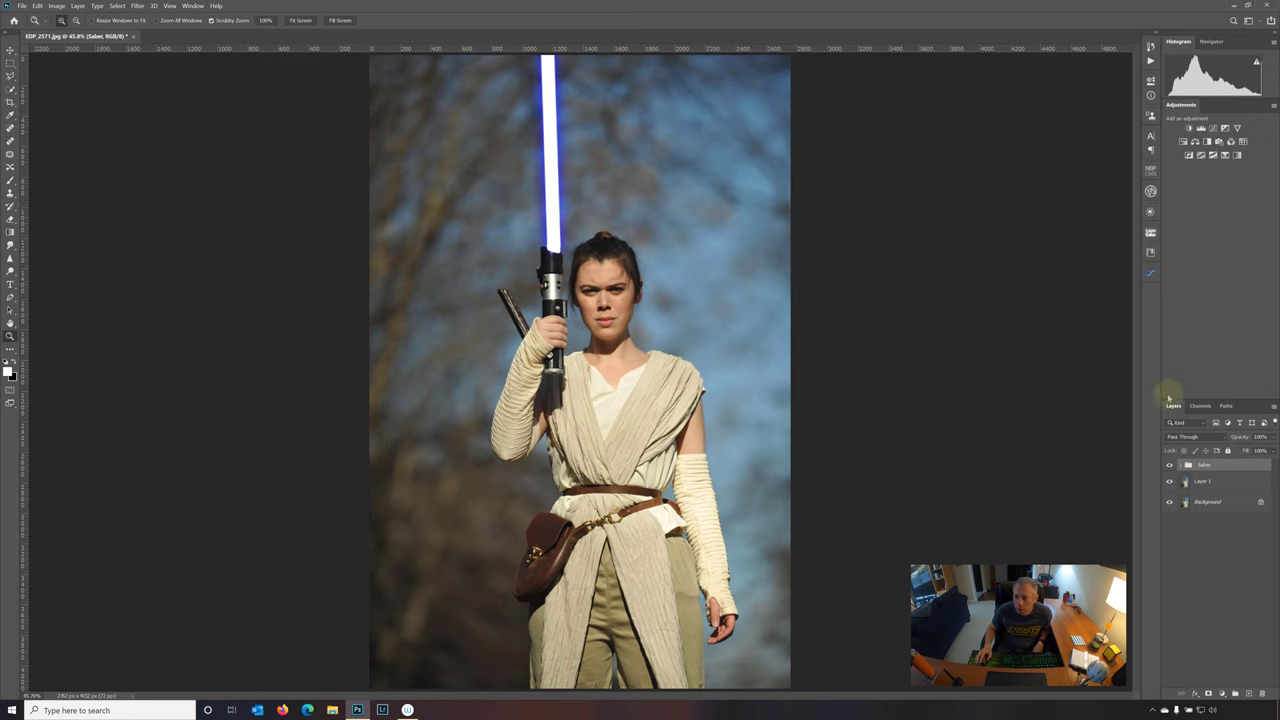
Add a new layer above the Saber group and name it Light Cast.
click(1248, 695)
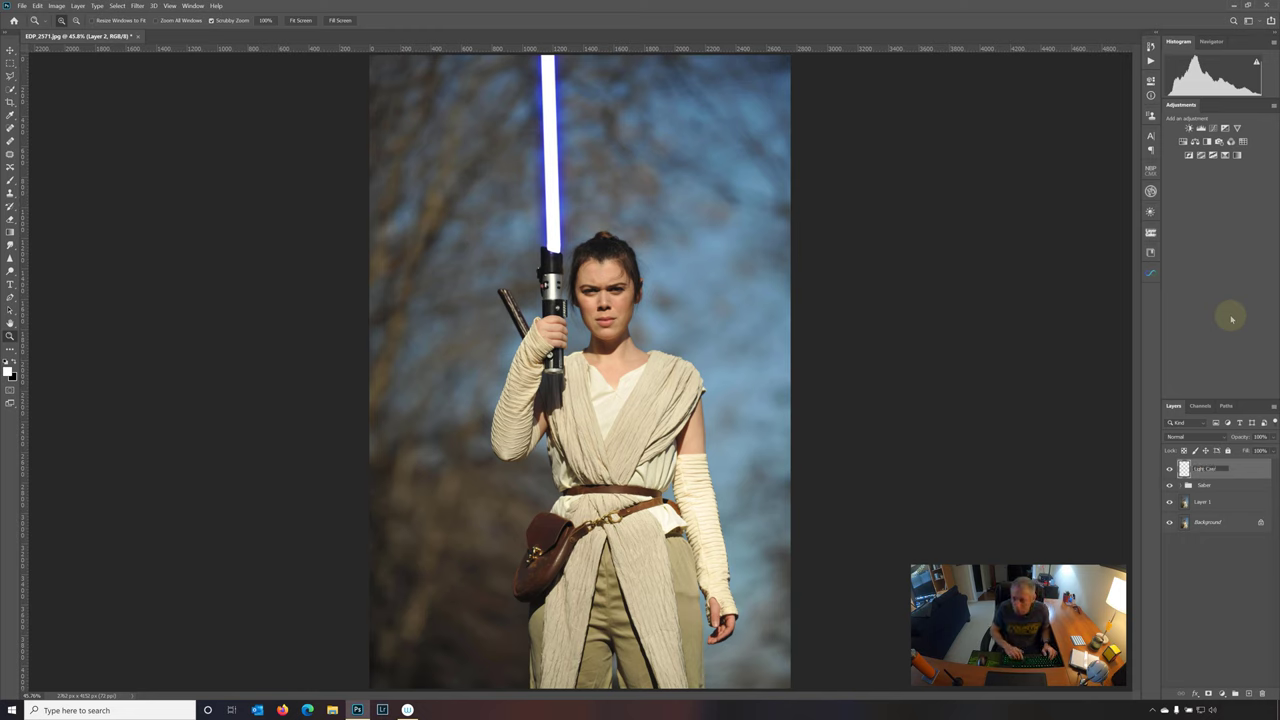
text(e)
key(Return)
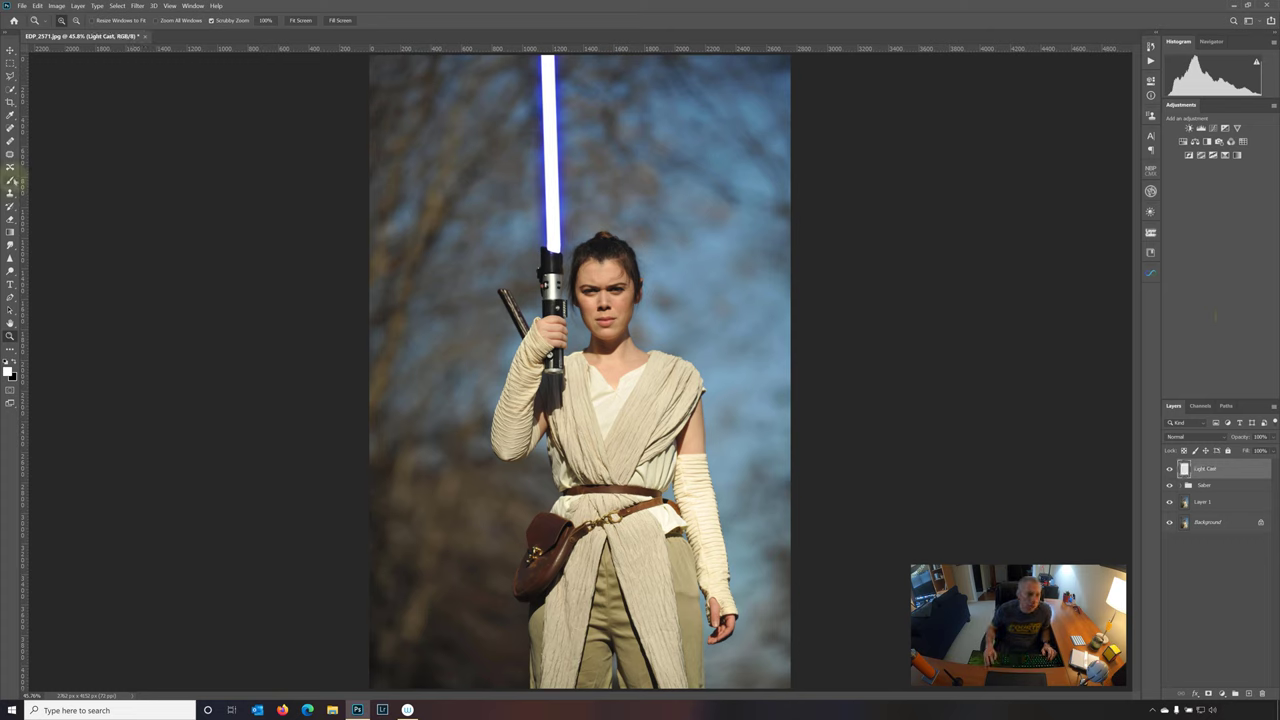
Set a 0% hardness, 165 px brush and paint a soft white glow over her head.
click(10, 181)
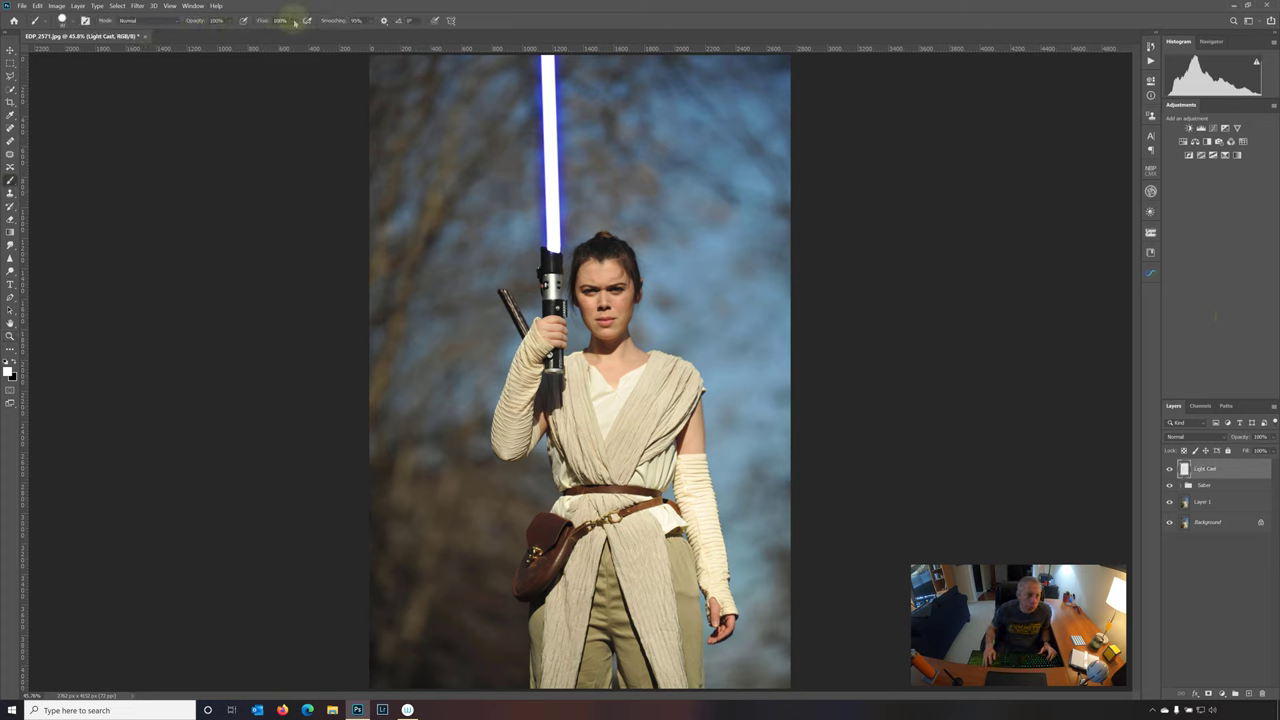
click(62, 19)
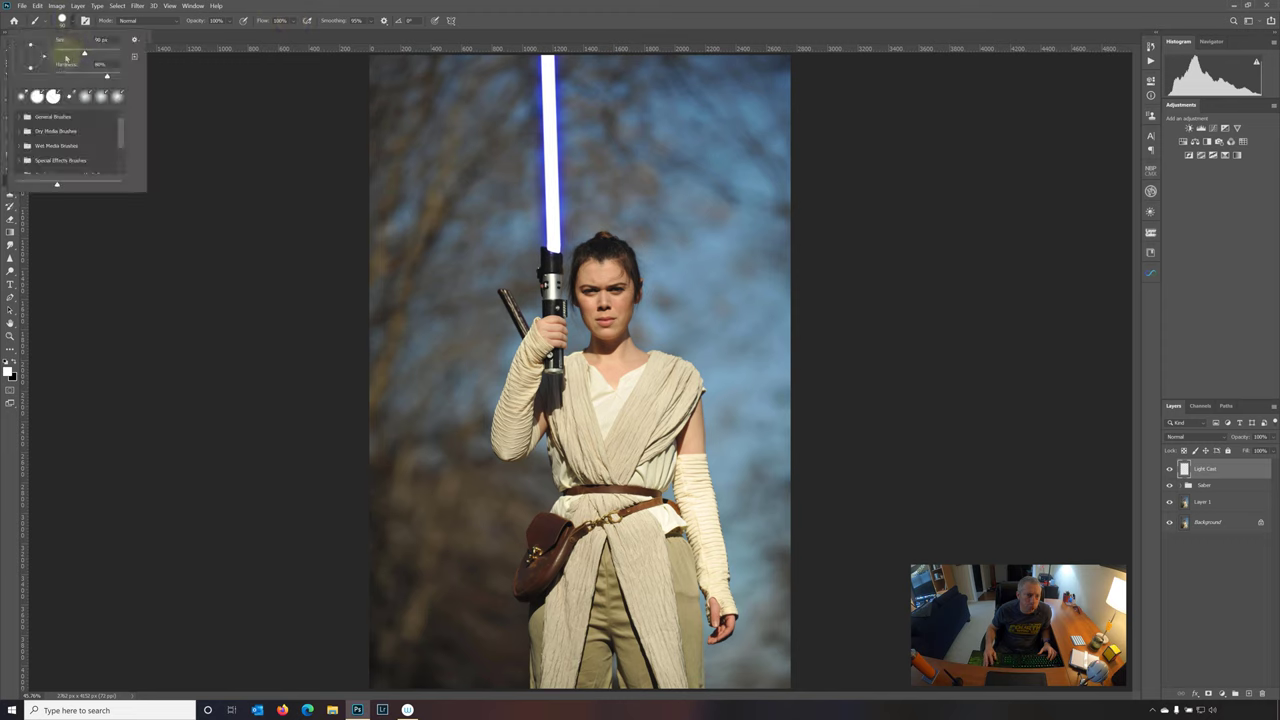
drag(108, 77, 37, 77)
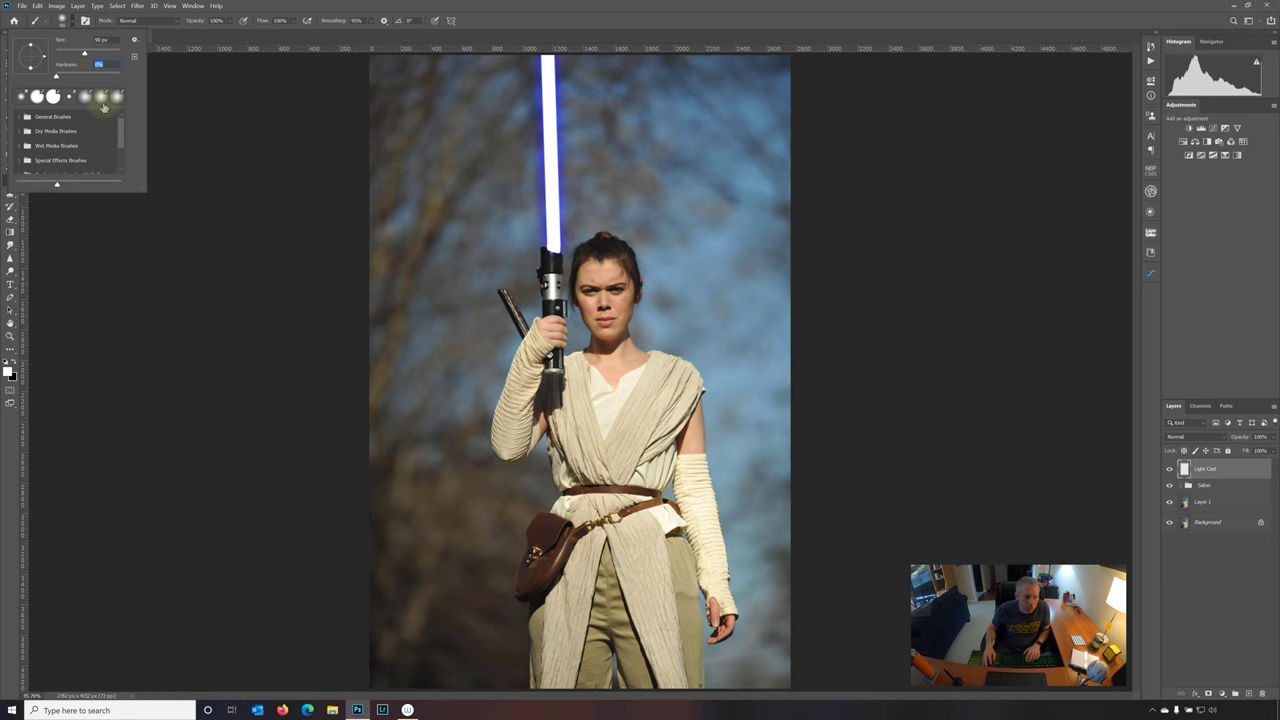
click(97, 53)
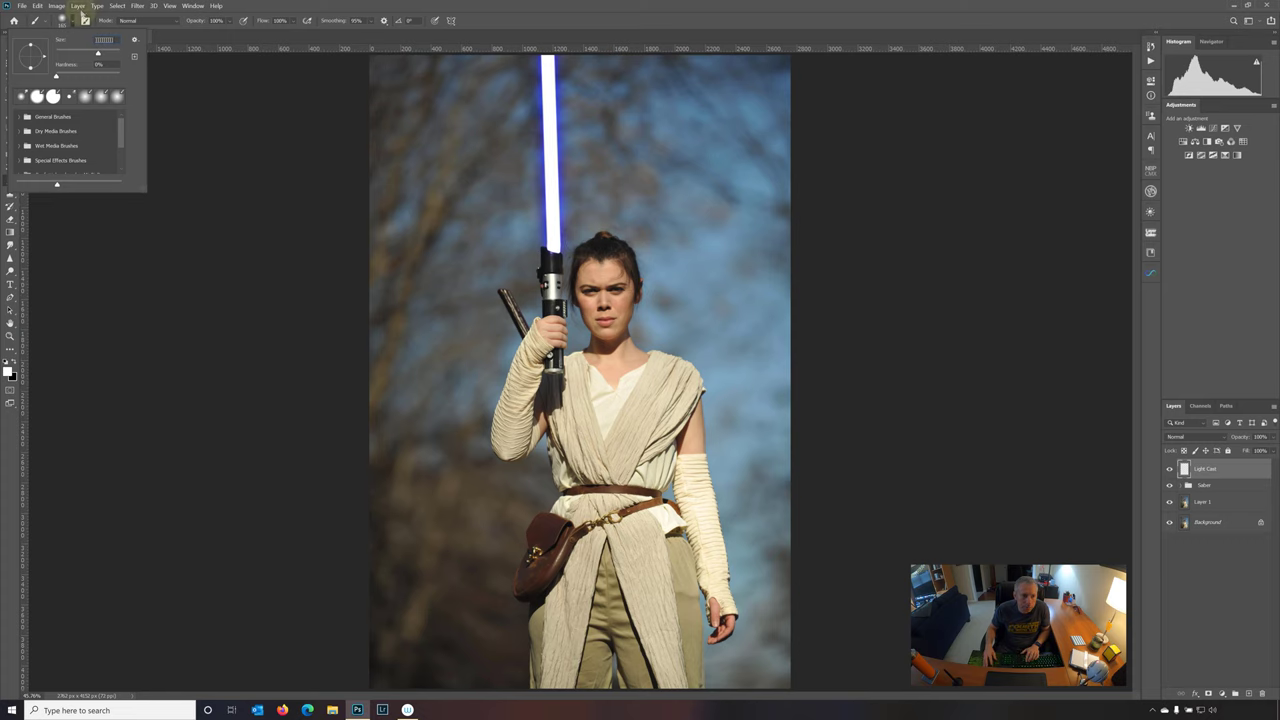
key(Return)
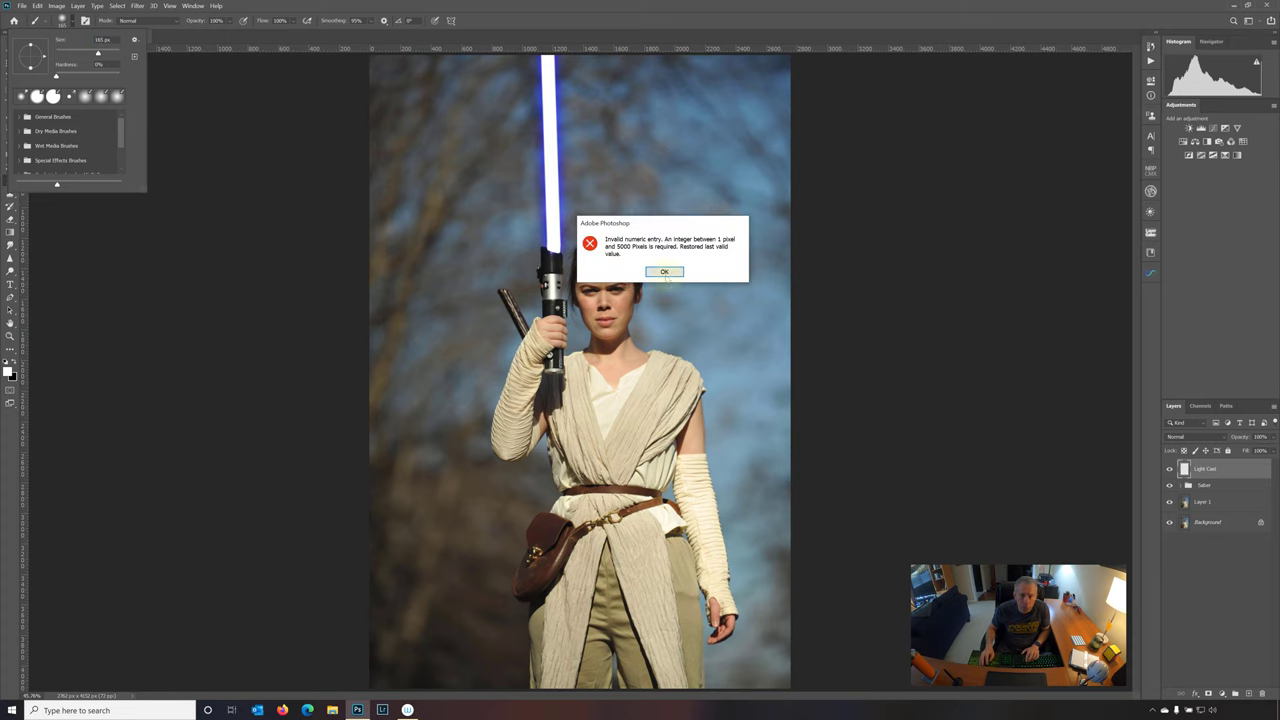
click(663, 271)
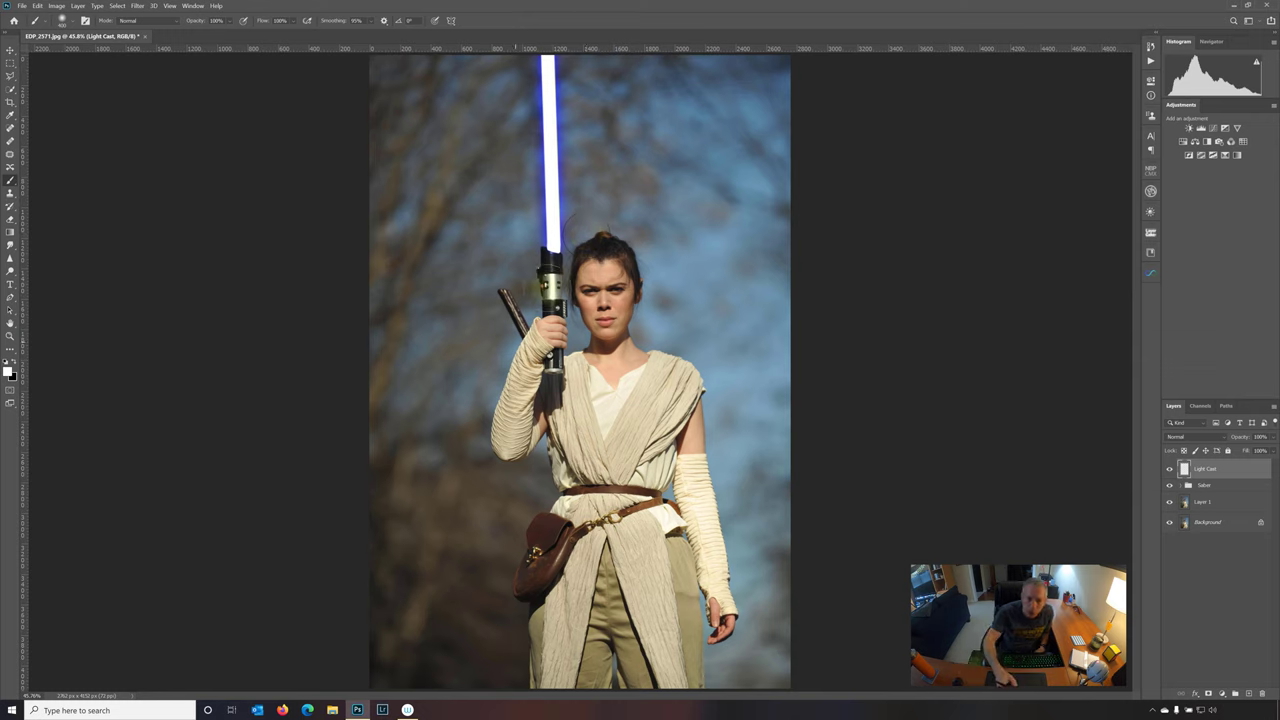
drag(596, 226, 578, 278)
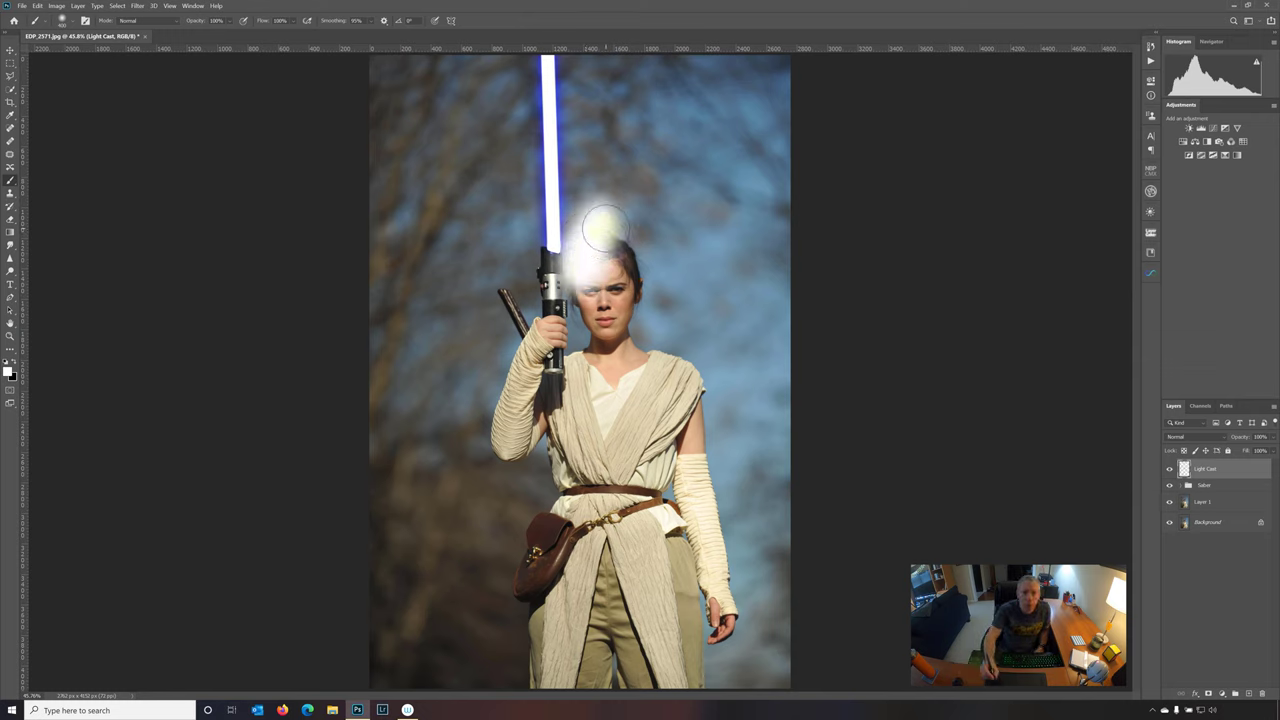
Replace the white stroke with #0600ec blue paint over her head, left face and sword hand.
key(ctrl+z)
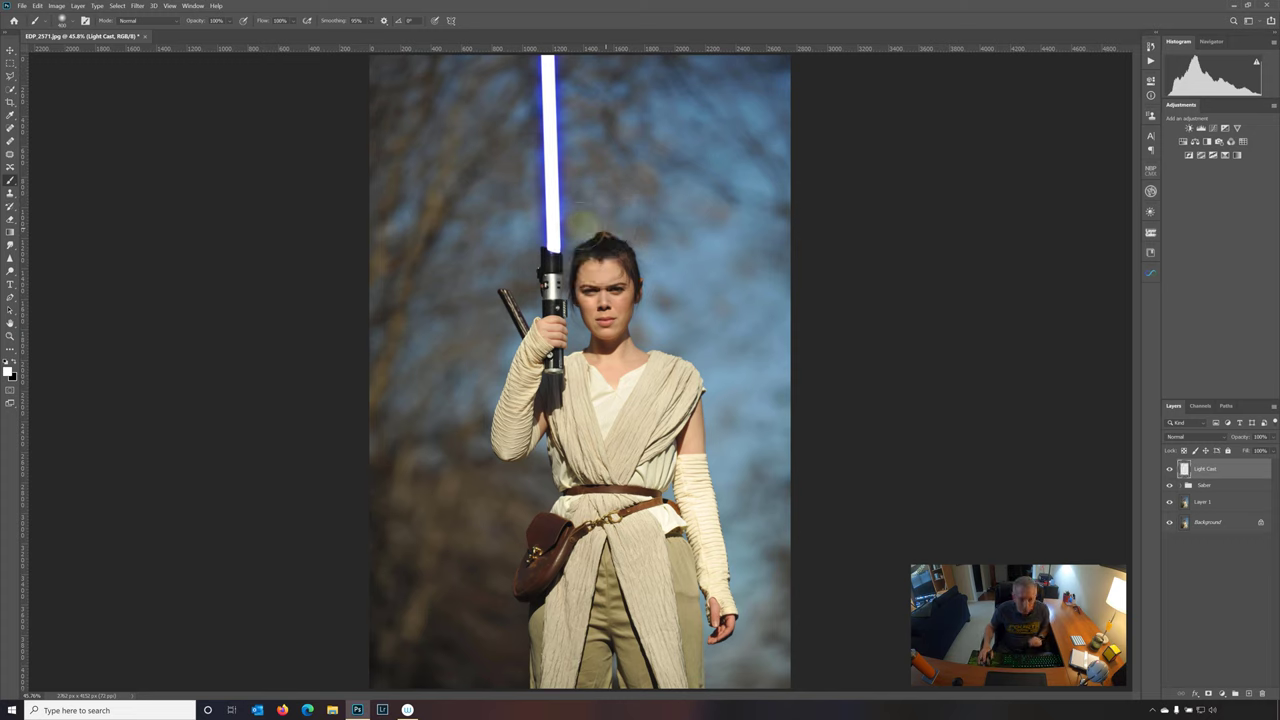
click(8, 371)
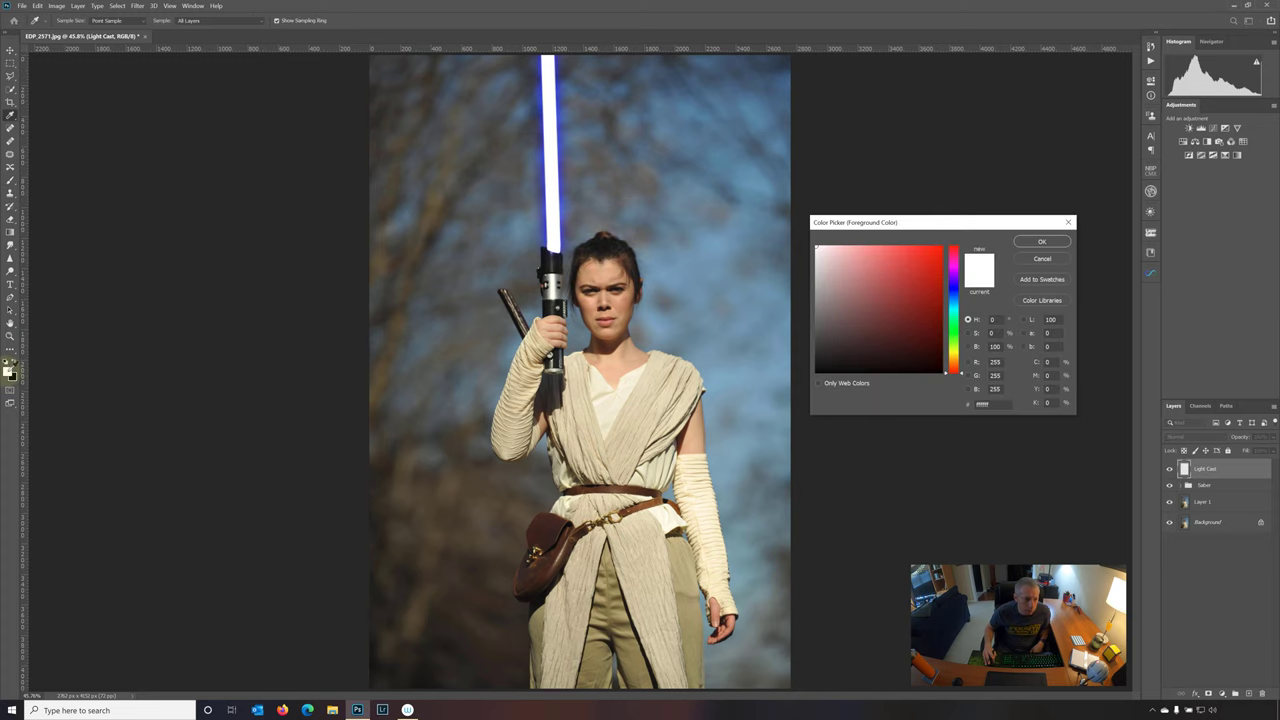
drag(1003, 403, 912, 410)
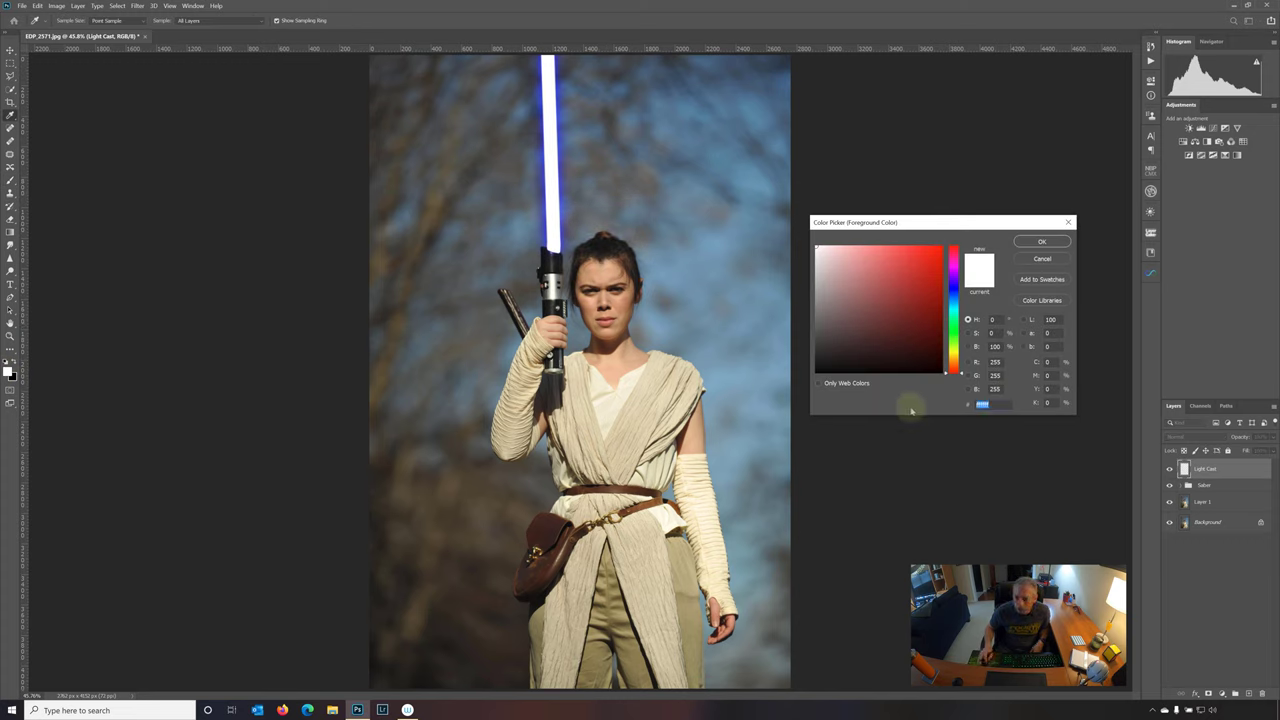
text(0600ec)
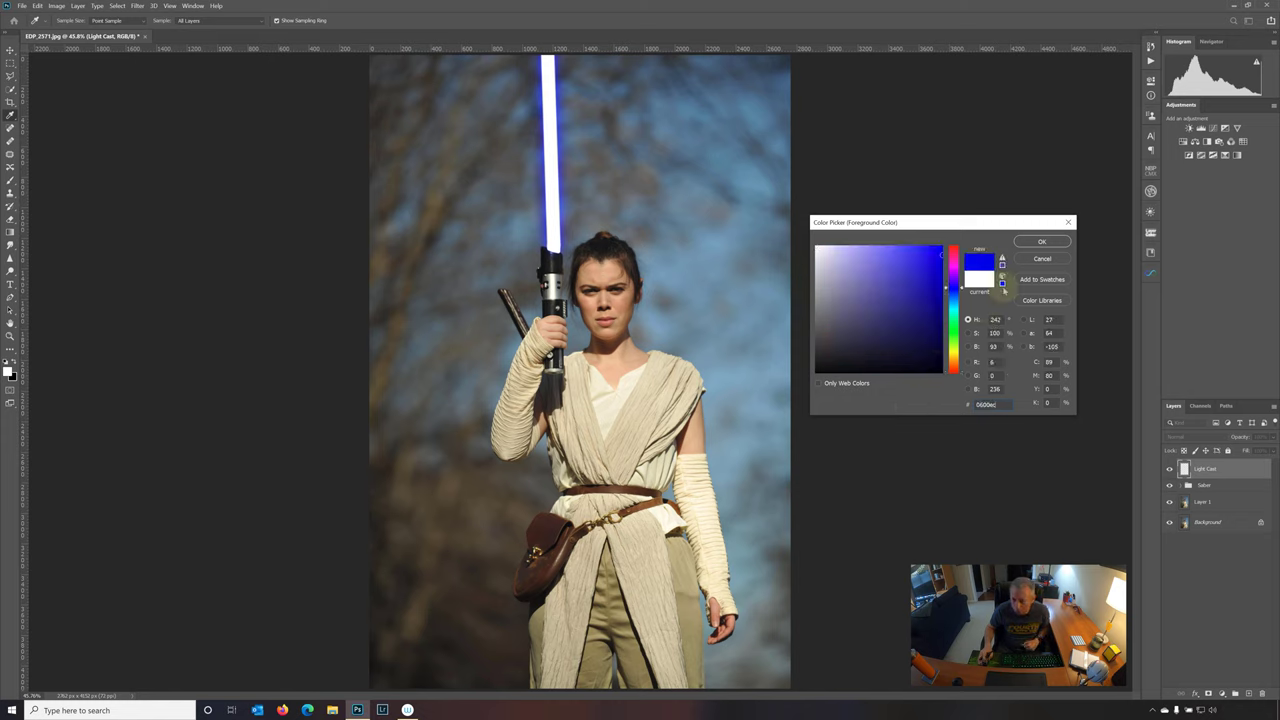
click(1040, 243)
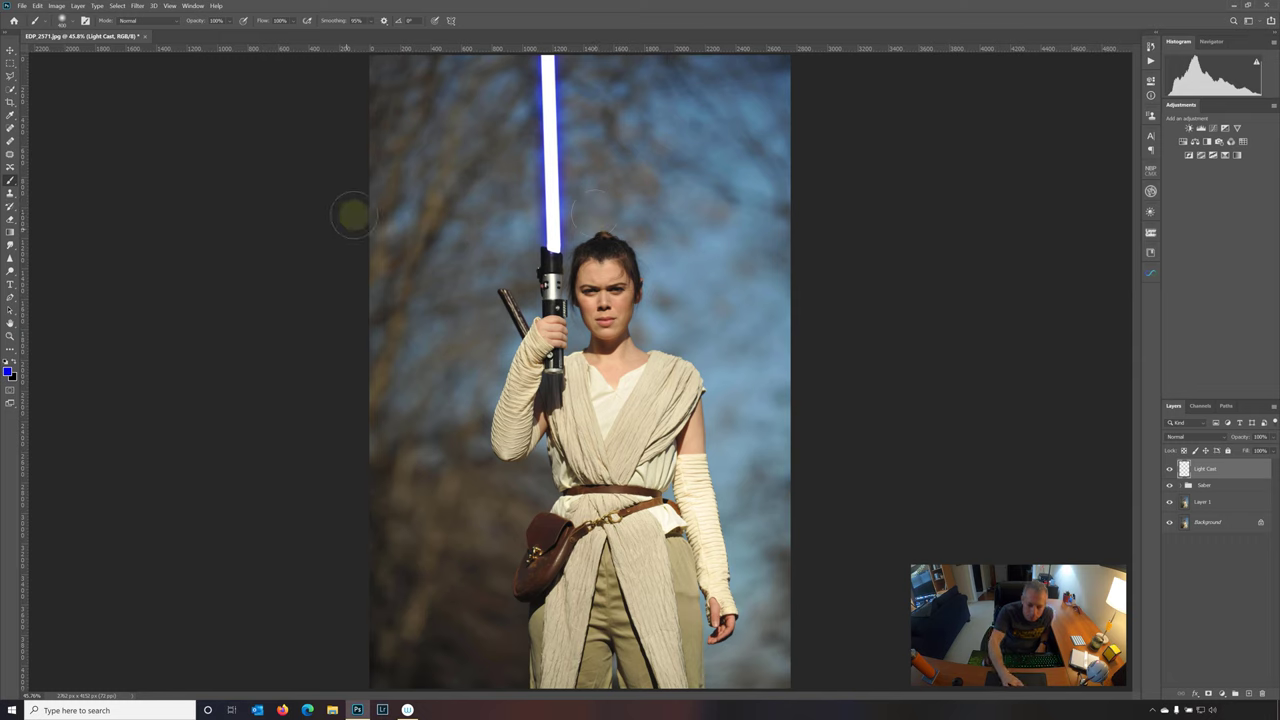
mouse_move(598, 212)
mouse_down()
mouse_move(573, 275)
mouse_move(577, 258)
mouse_move(579, 338)
mouse_move(579, 310)
mouse_move(524, 278)
mouse_move(535, 308)
mouse_up()
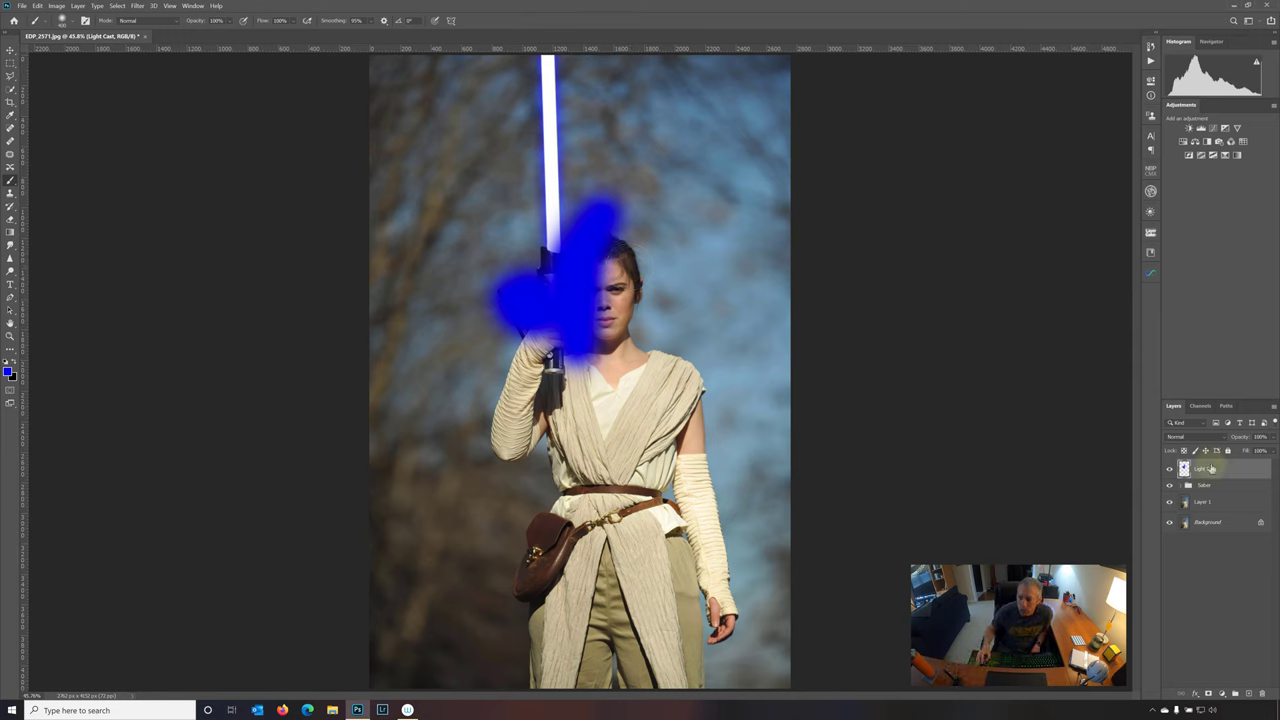
Set the Light Cast layer to Soft Light blending at roughly 62% opacity.
click(1227, 439)
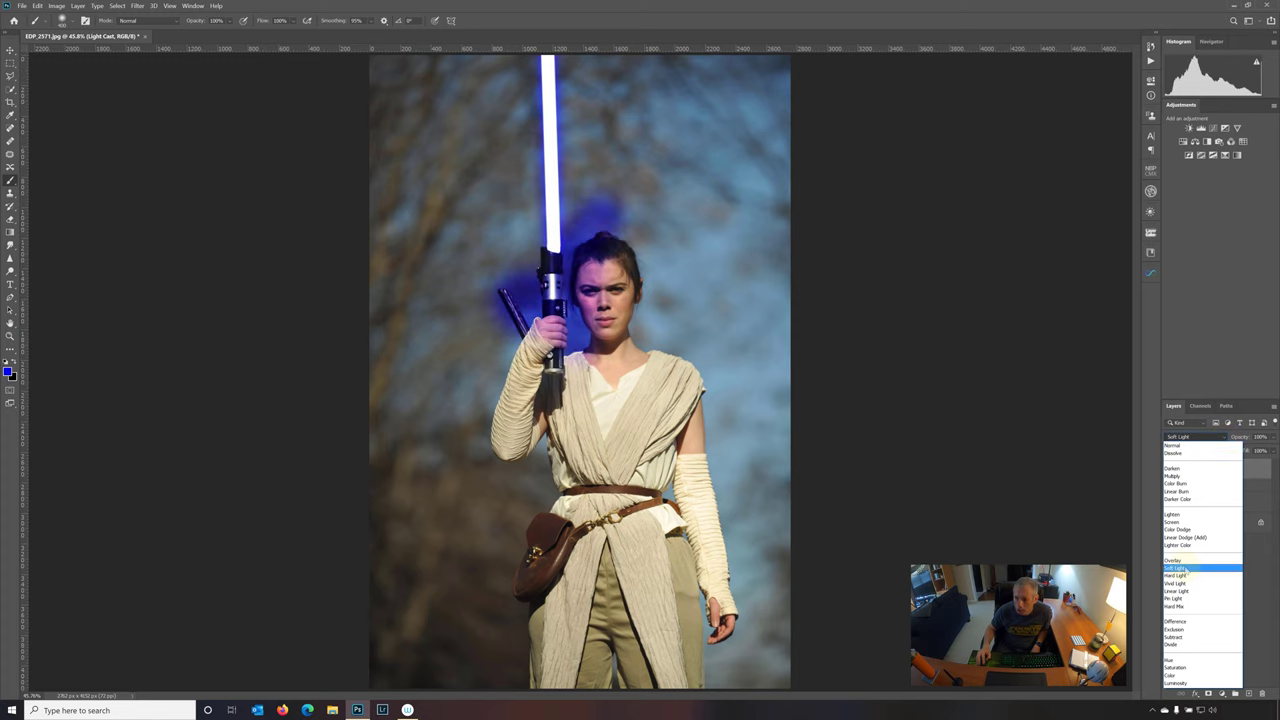
click(1183, 569)
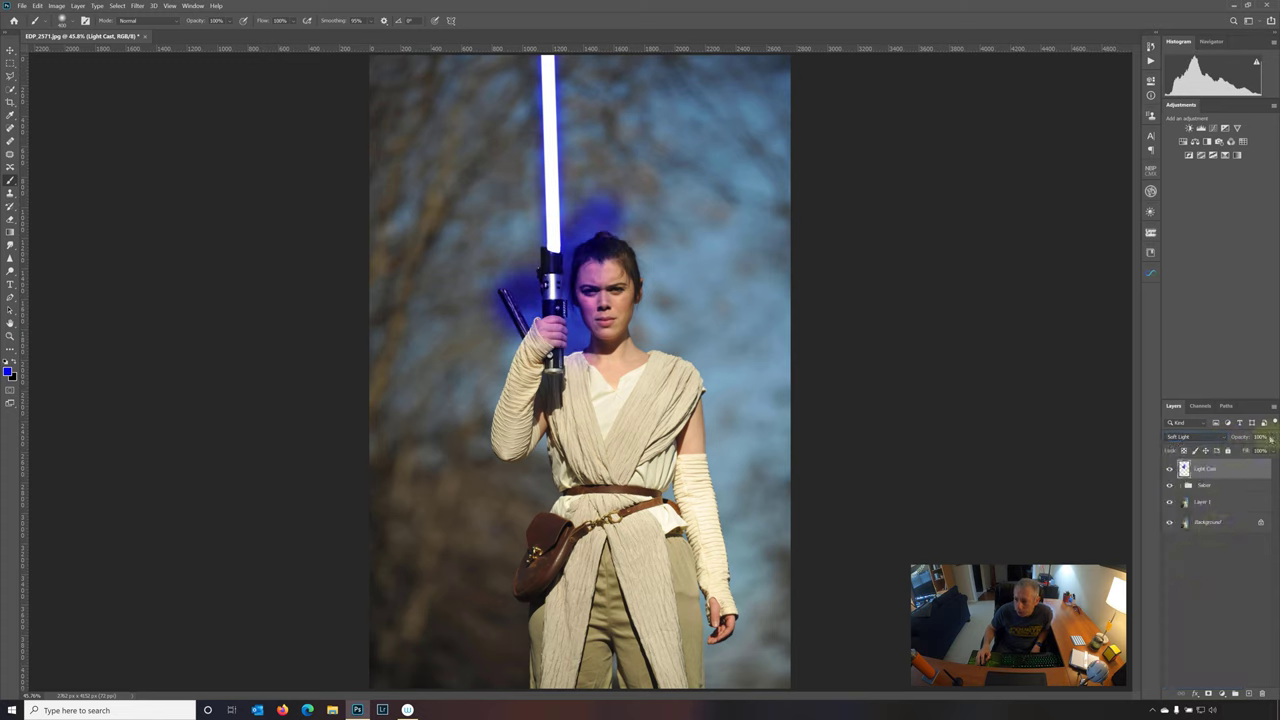
drag(1272, 451, 1255, 450)
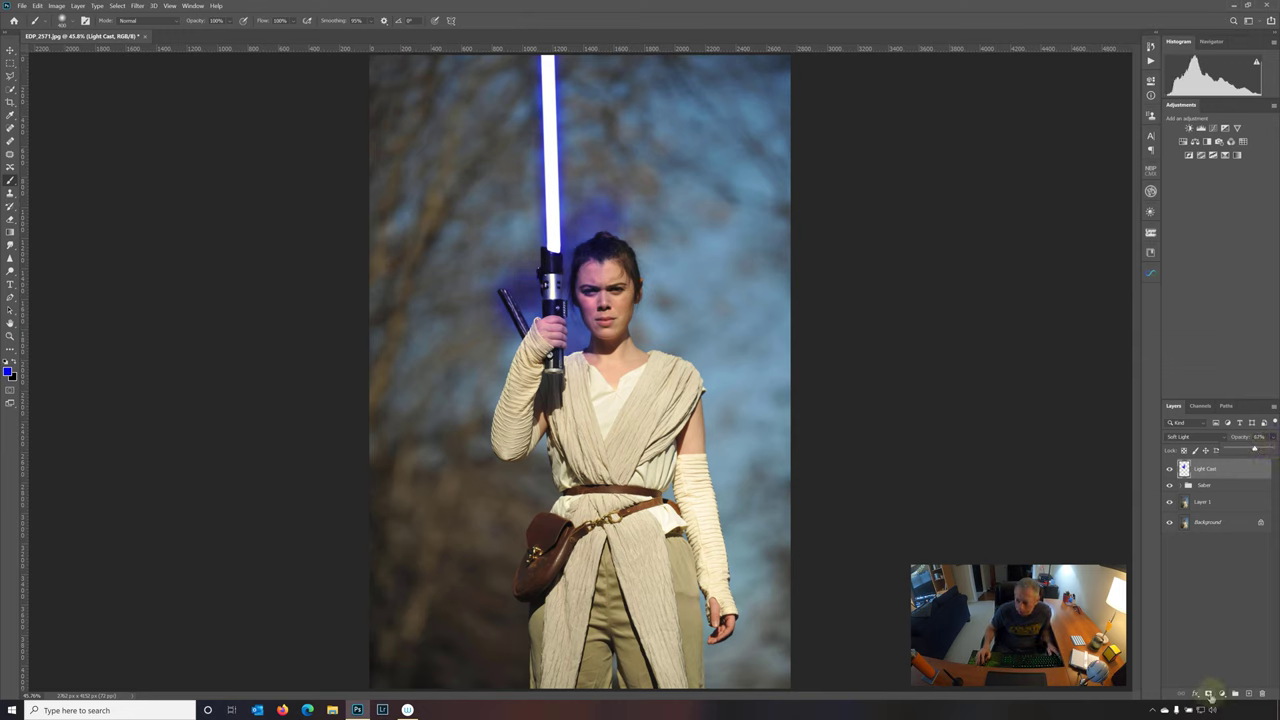
Add a layer mask to Light Cast and fill it with black to hide the paint.
click(1209, 695)
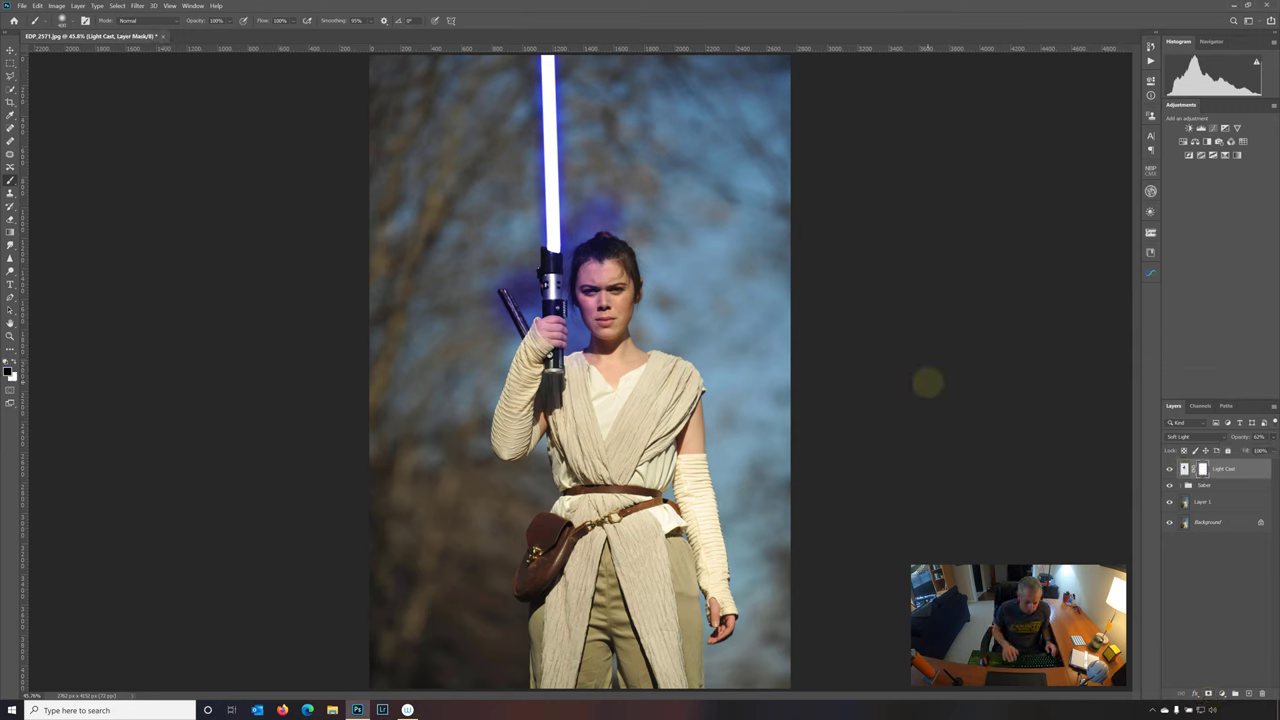
key(shift+BackSpace)
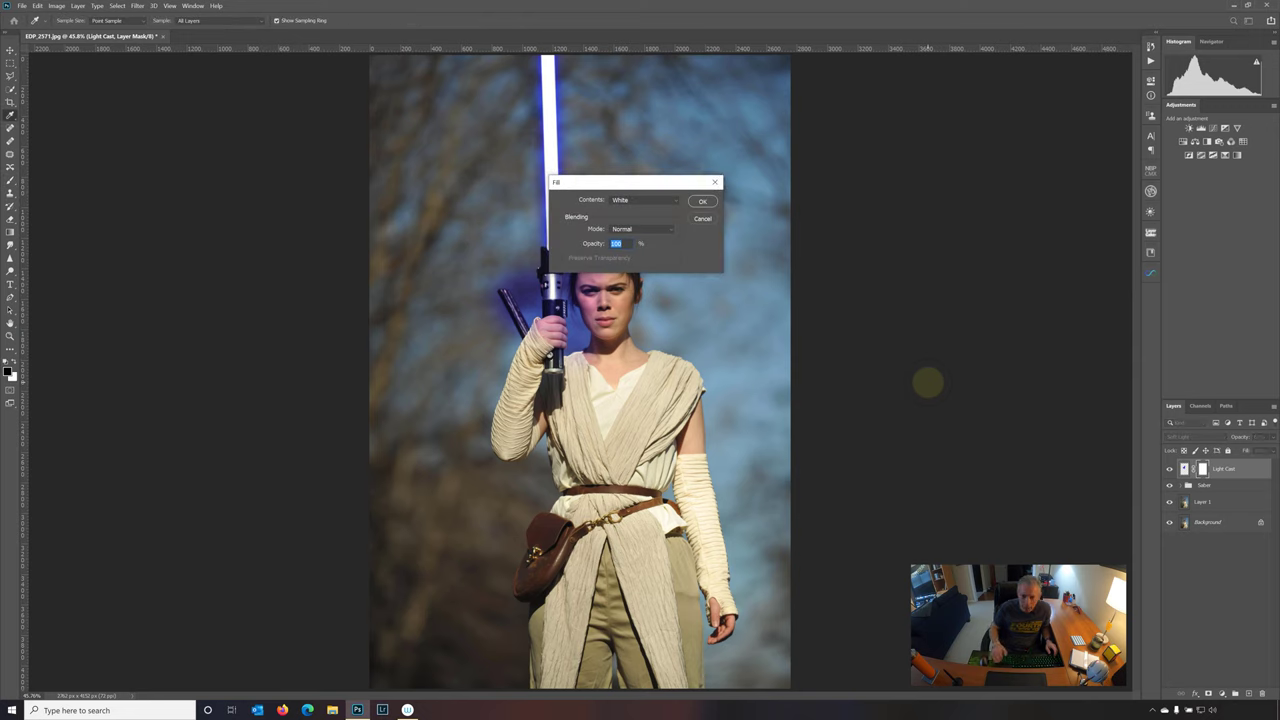
click(677, 201)
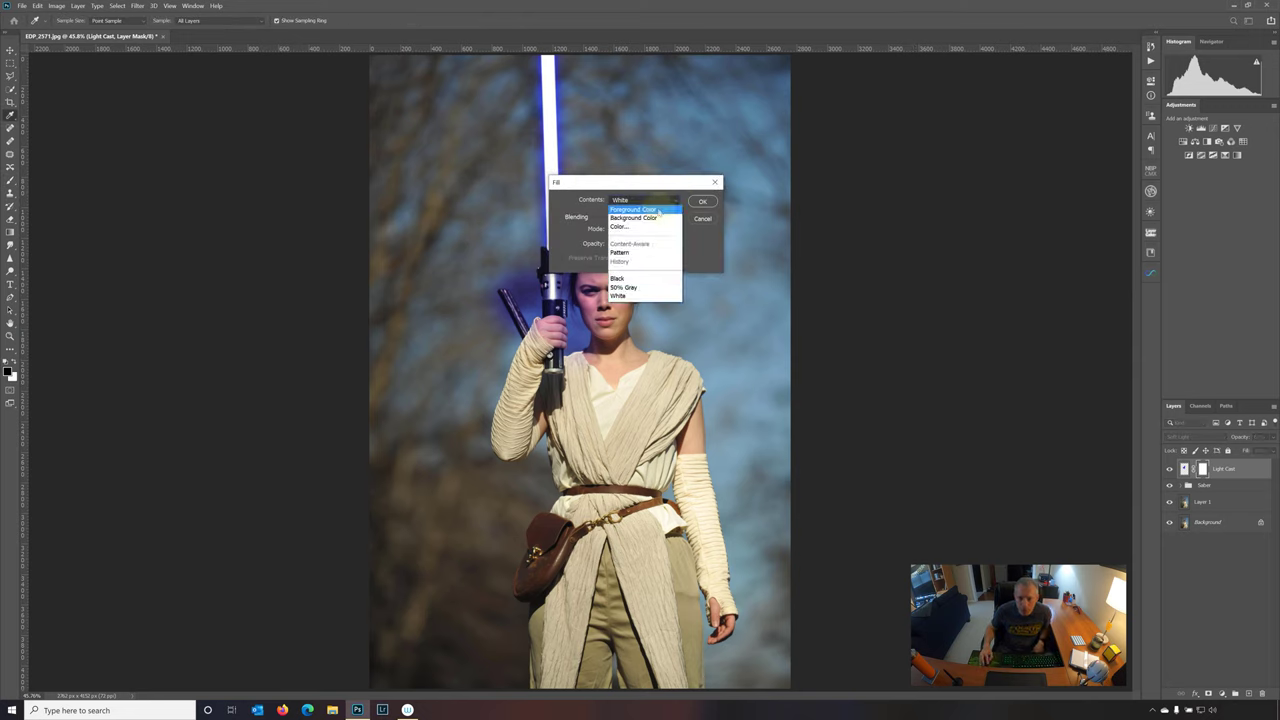
click(622, 279)
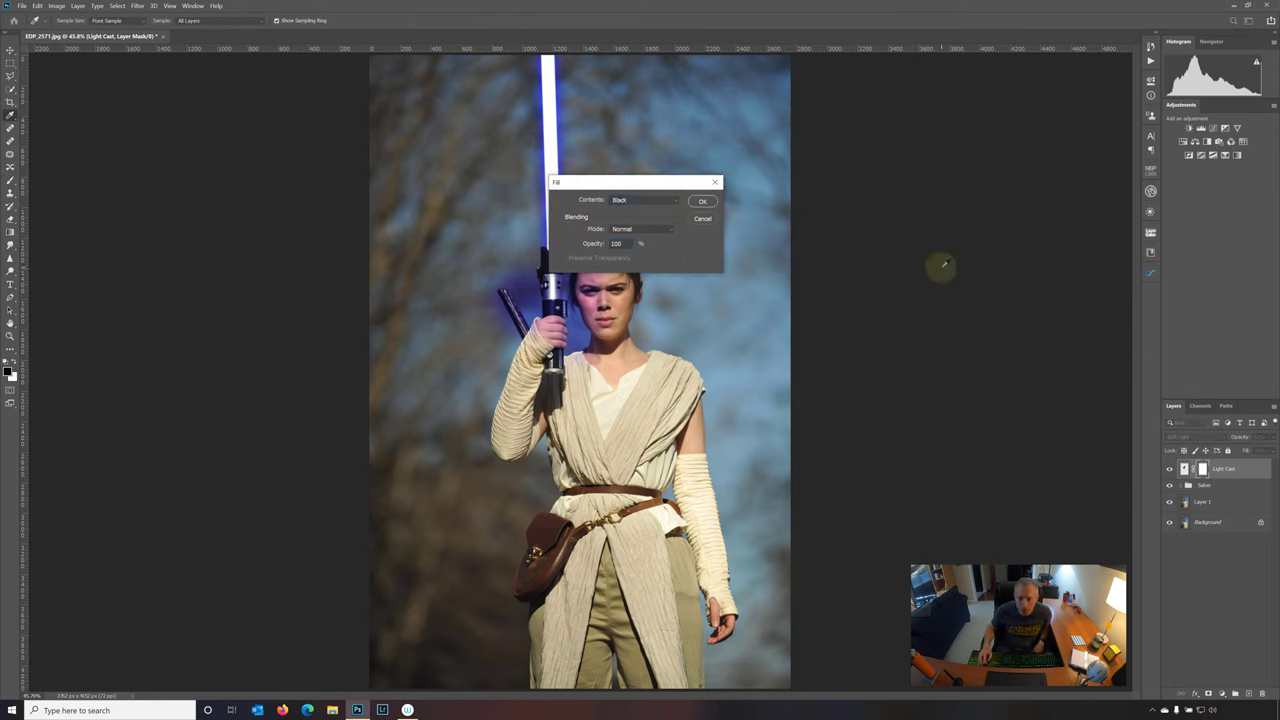
click(703, 202)
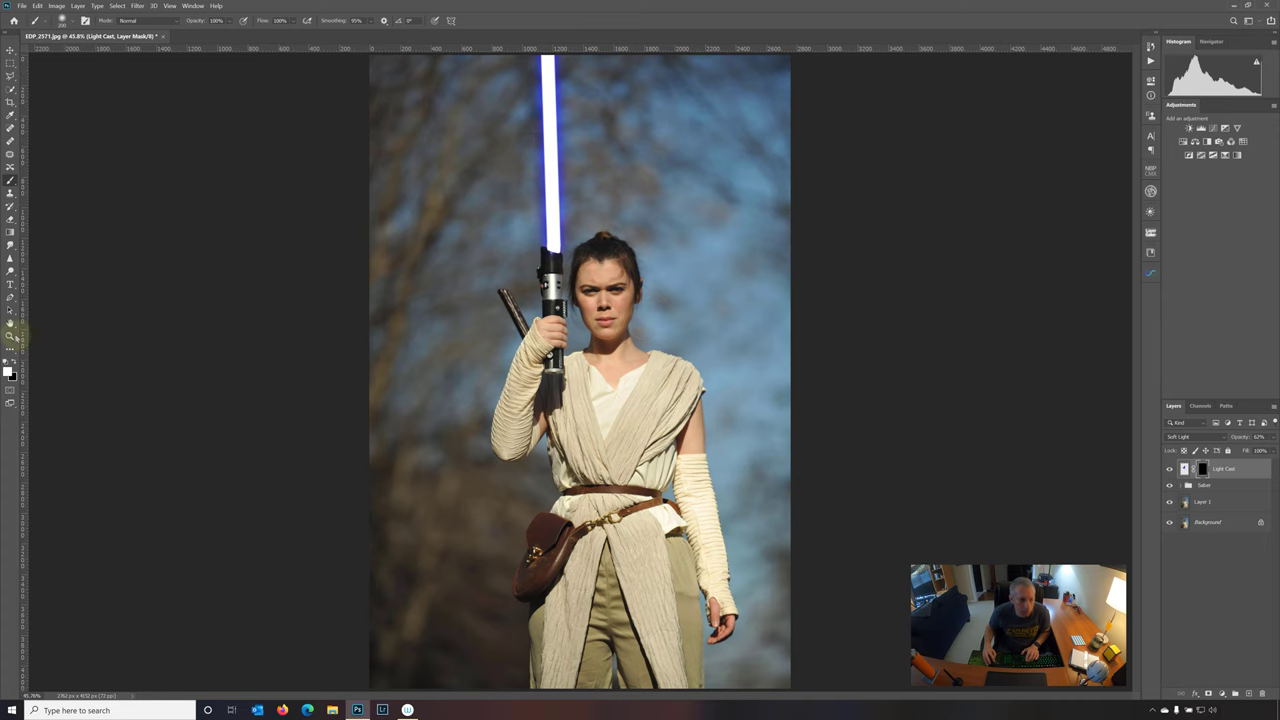
Zoom to 100% on her face and reveal blue light on her hairline and forehead at 50% brush opacity.
click(10, 335)
click(625, 268)
click(580, 258)
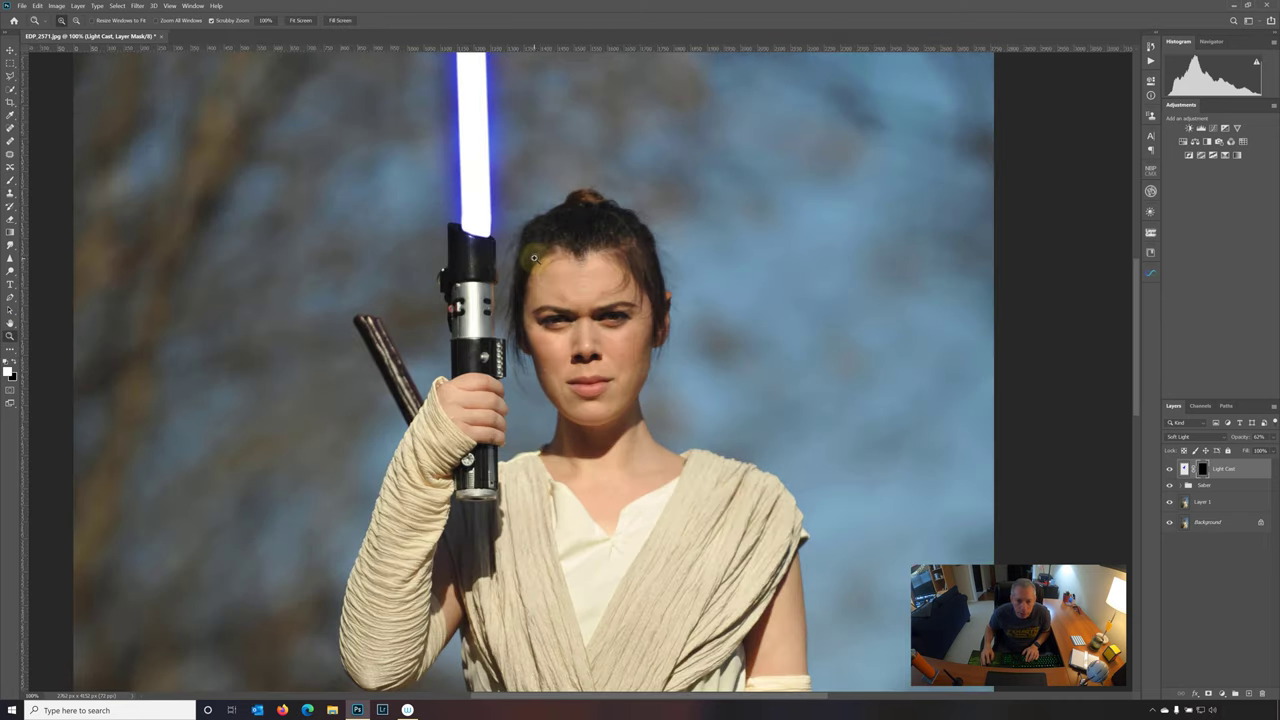
click(12, 180)
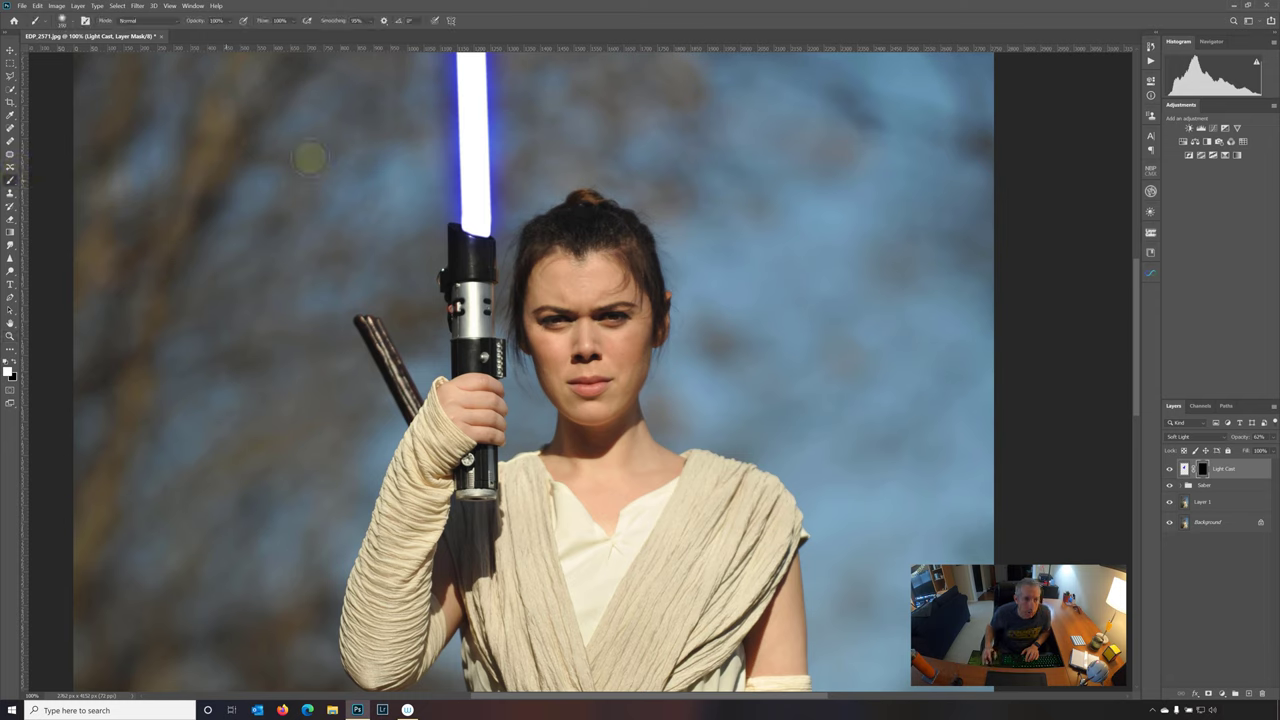
click(231, 21)
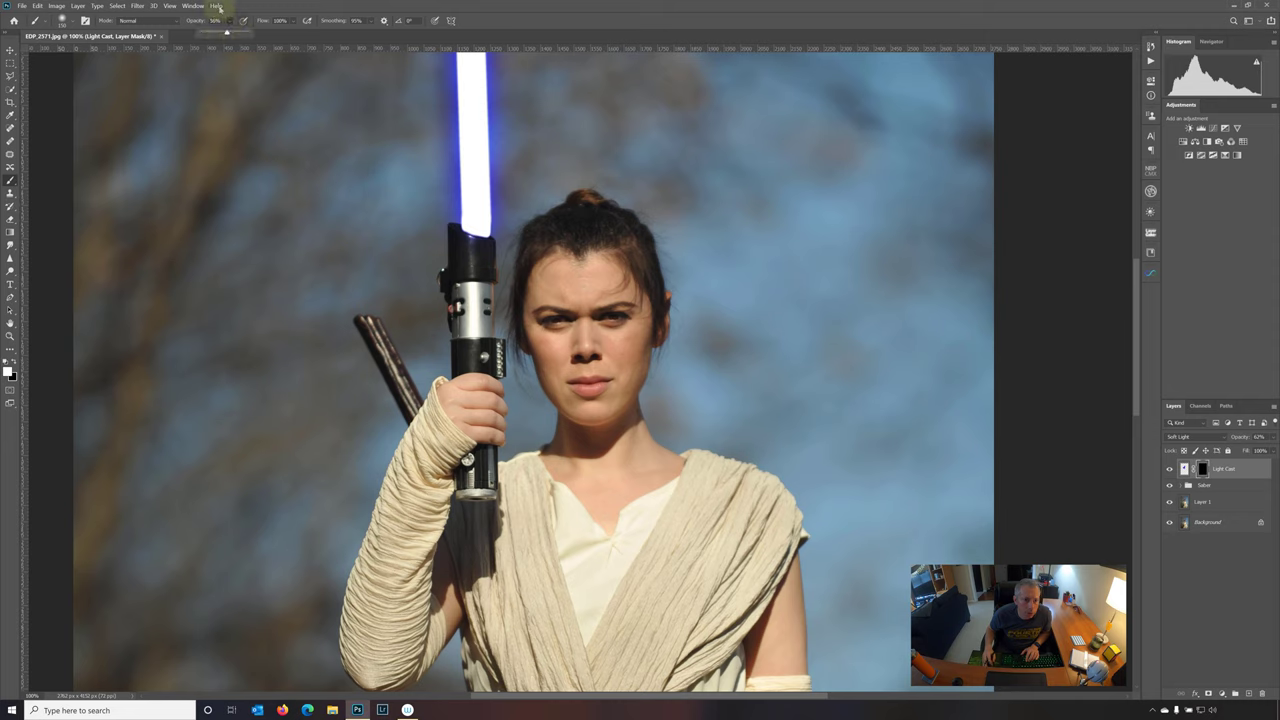
click(585, 233)
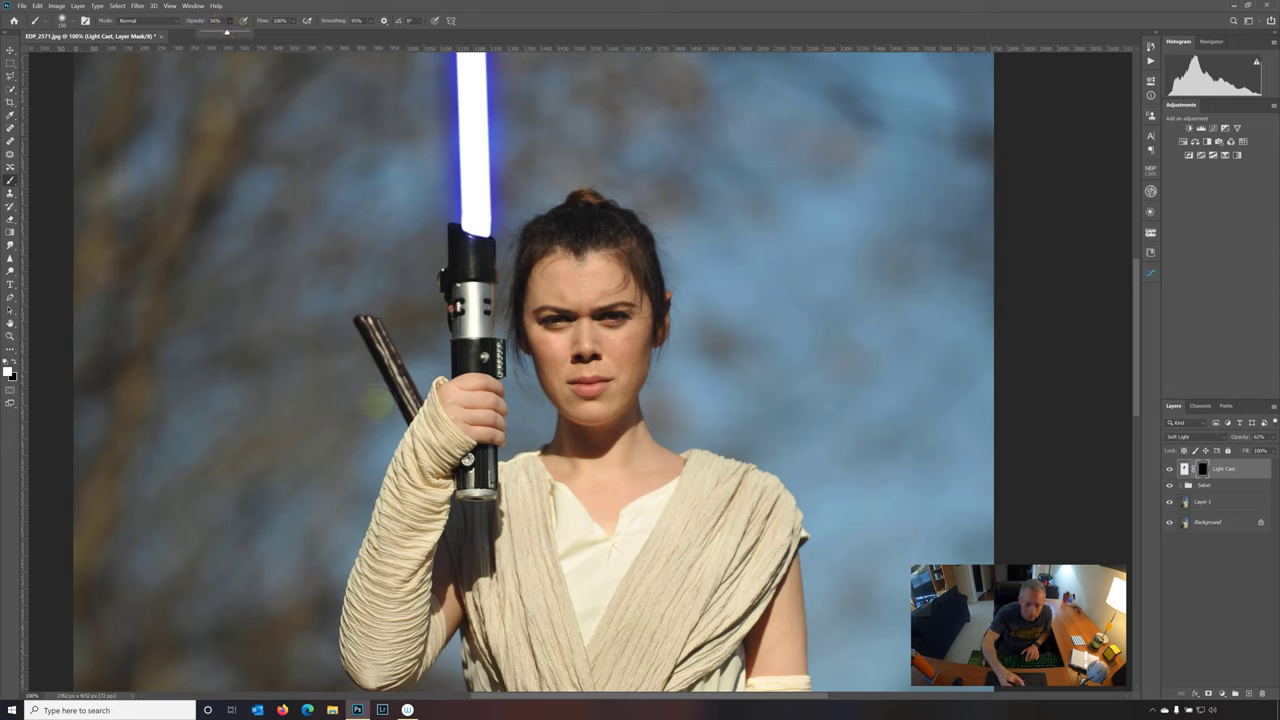
mouse_move(570, 275)
mouse_down()
mouse_move(535, 240)
mouse_move(520, 353)
mouse_move(546, 232)
mouse_move(568, 220)
mouse_move(525, 300)
mouse_move(530, 355)
mouse_move(488, 437)
mouse_move(490, 390)
mouse_move(385, 380)
mouse_move(371, 342)
mouse_move(400, 362)
mouse_up()
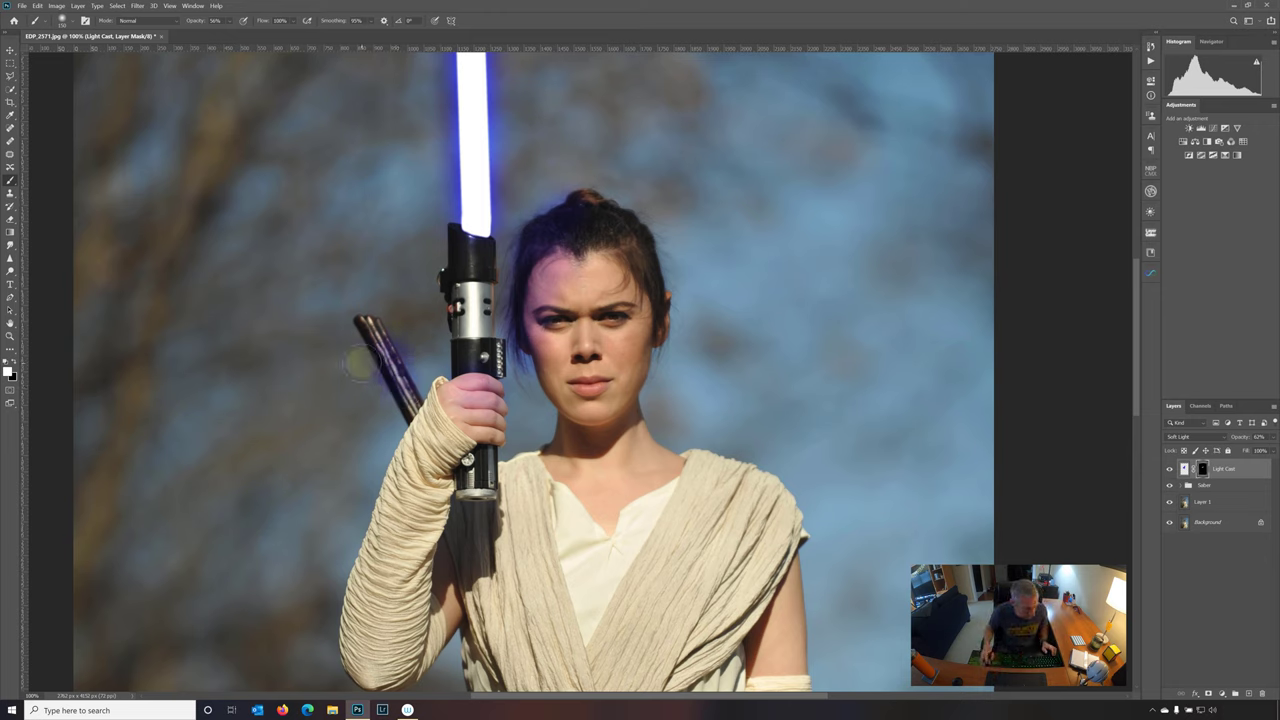
key(ctrl+z)
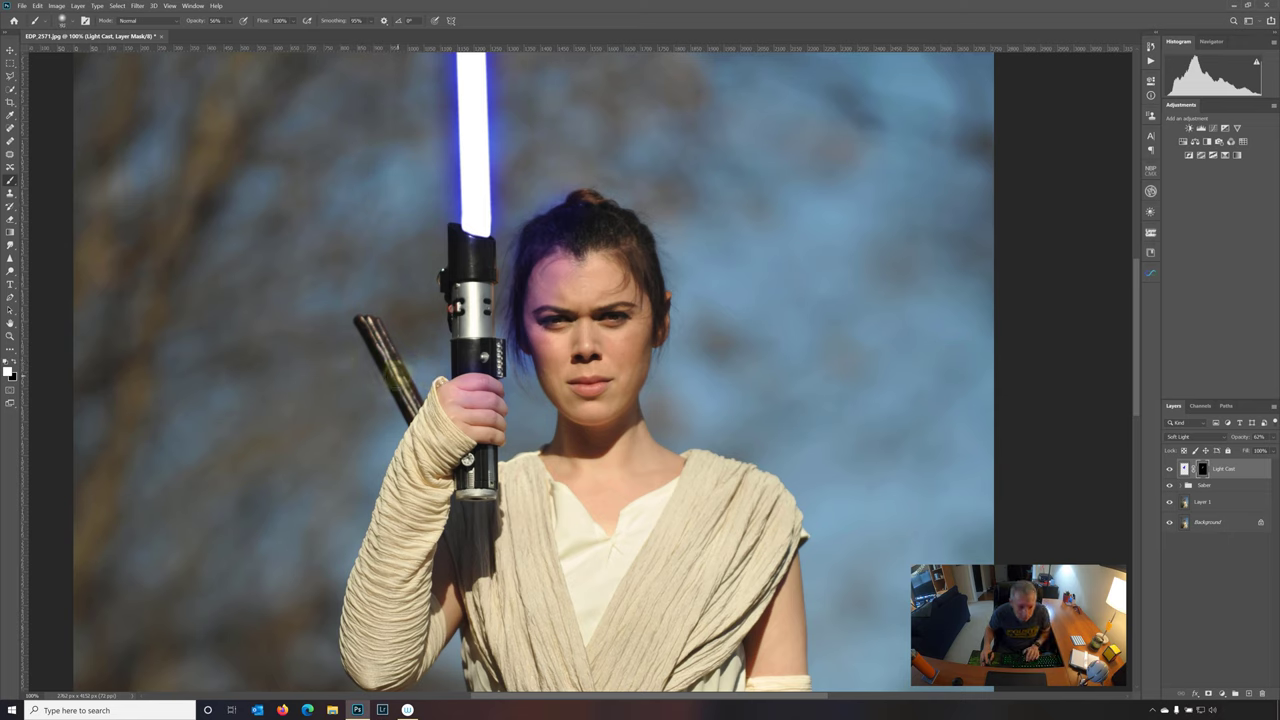
drag(376, 321, 396, 384)
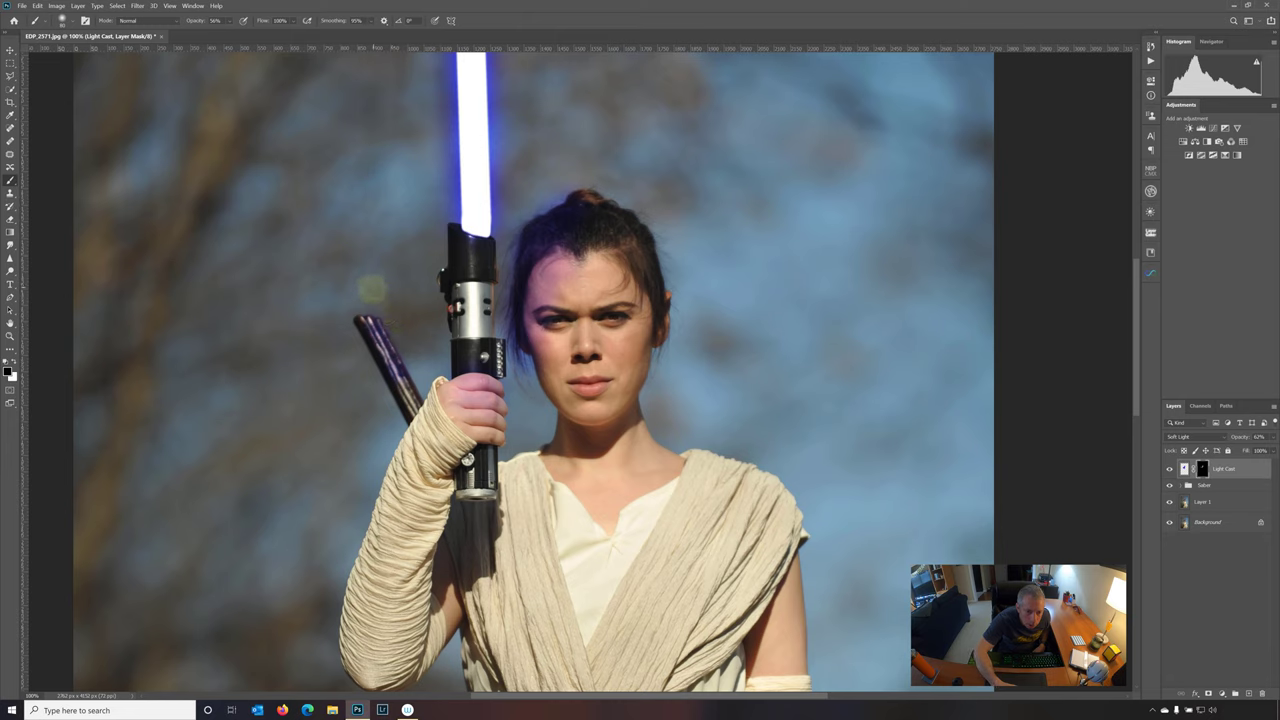
Paint white on the mask to restore blue light on the fingers gripping the hilt, then revert to black.
click(15, 365)
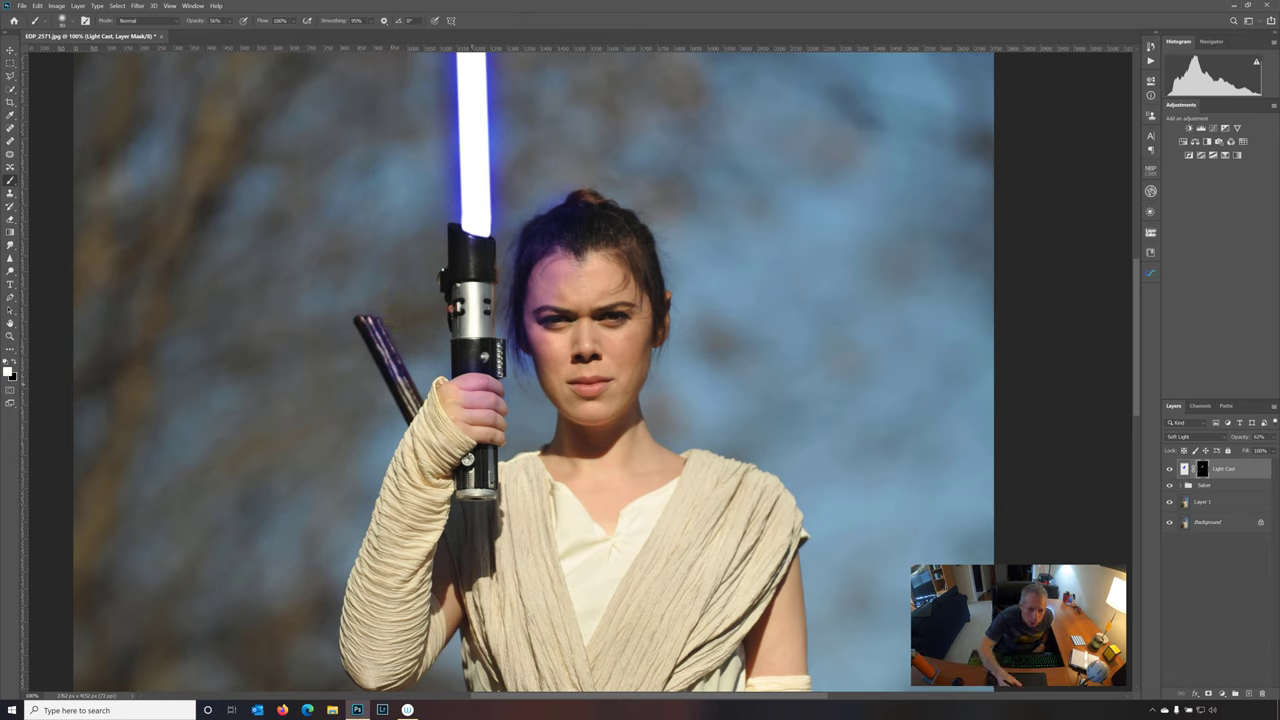
mouse_move(461, 386)
mouse_down()
mouse_move(441, 390)
mouse_move(495, 372)
mouse_up()
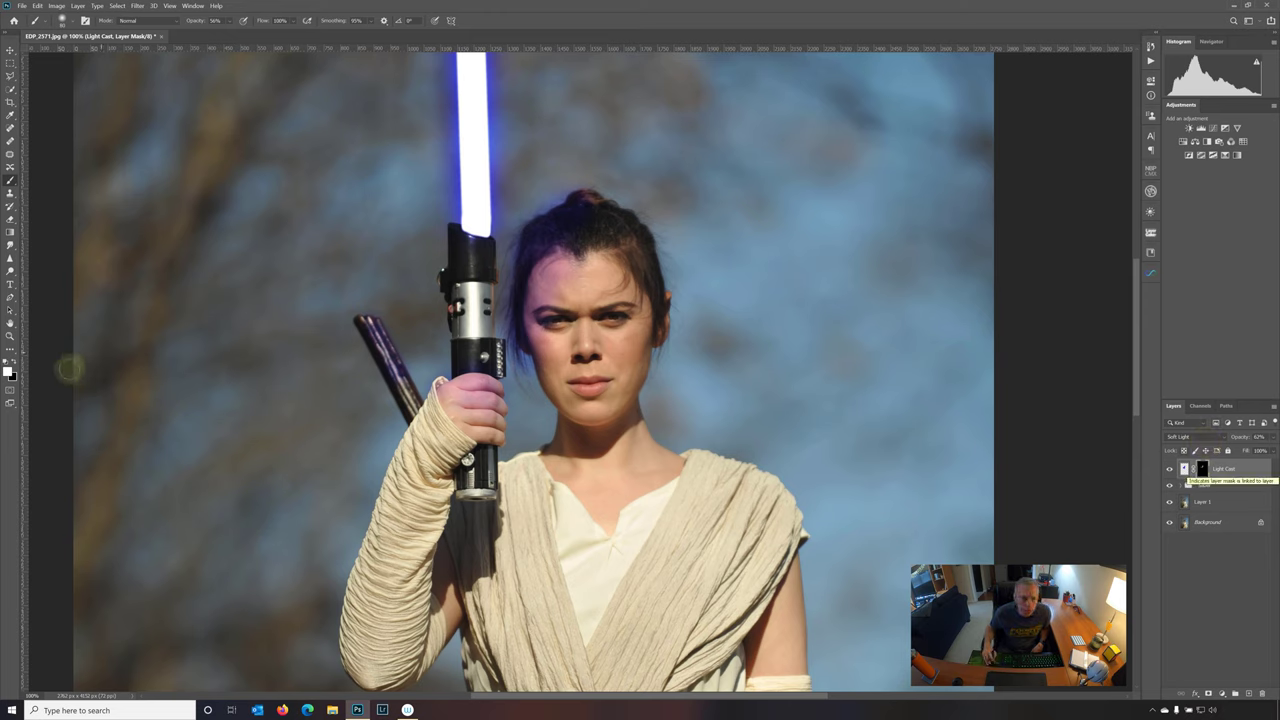
click(13, 366)
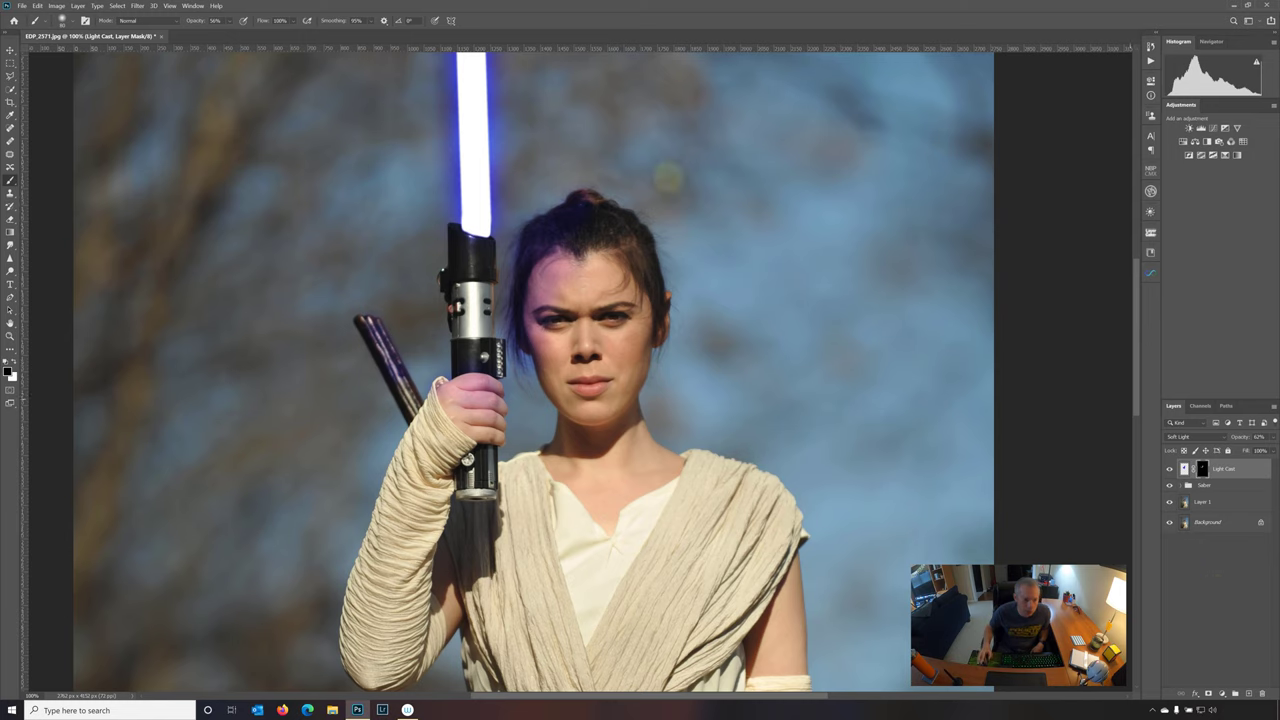
key(z)
right_click(207, 296)
Fit the photo on screen and add an empty layer named Color Grade at the top.
click(230, 304)
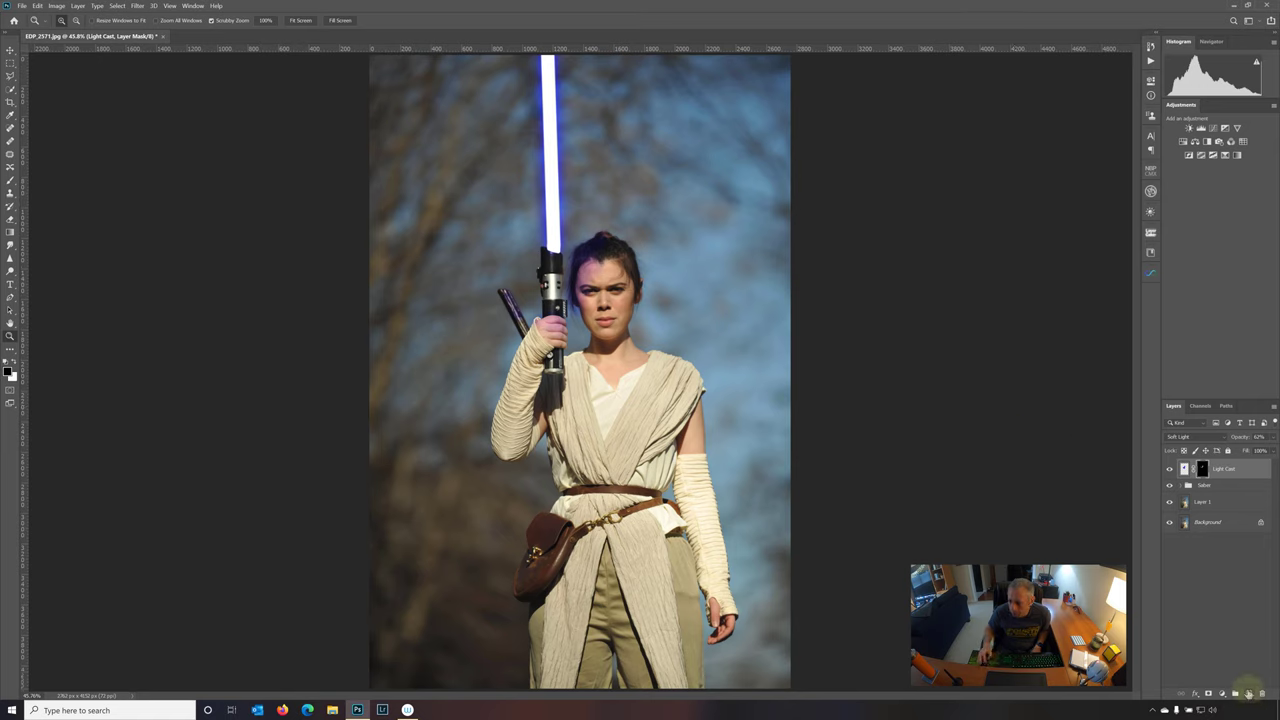
click(1248, 693)
double_click(1203, 468)
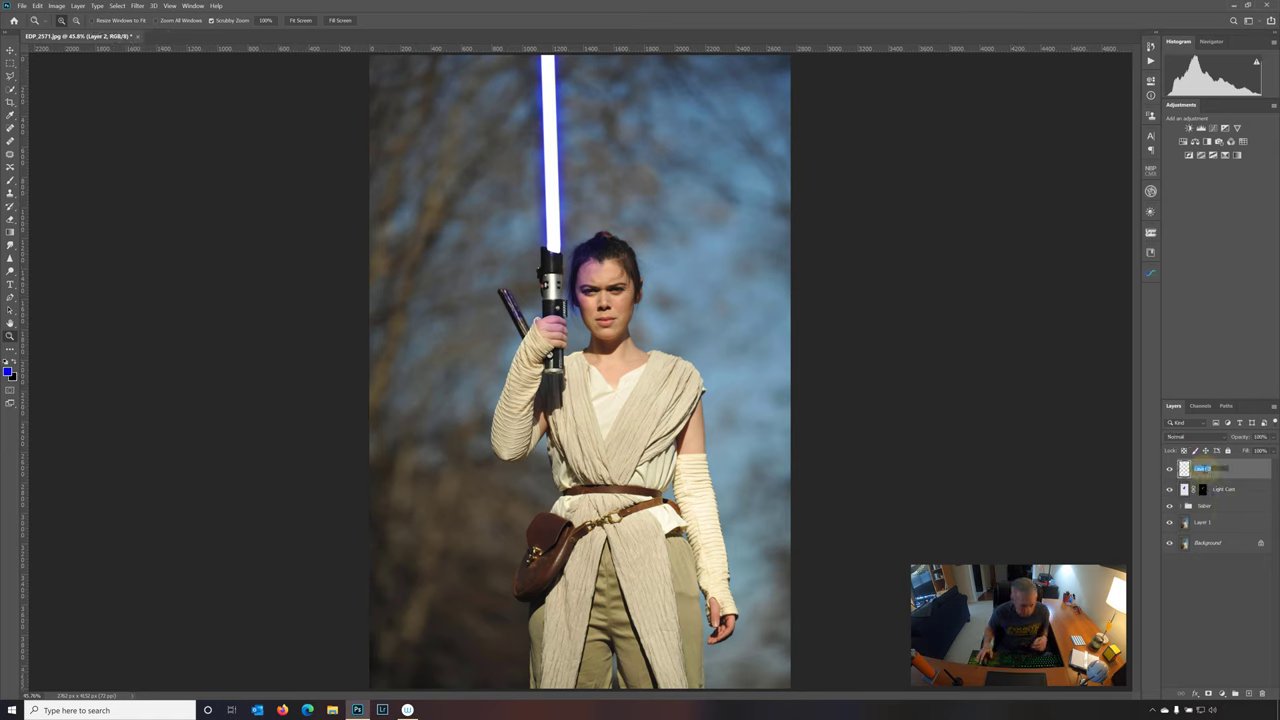
text(Color Grade)
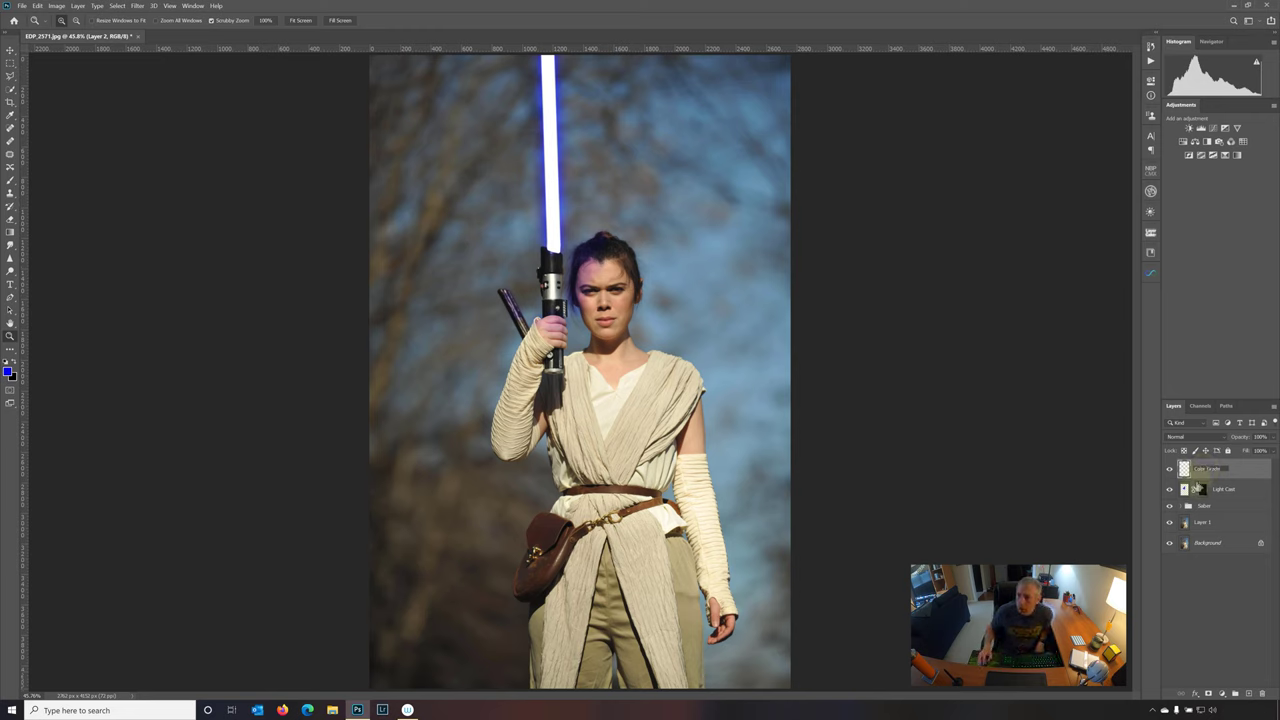
key(Return)
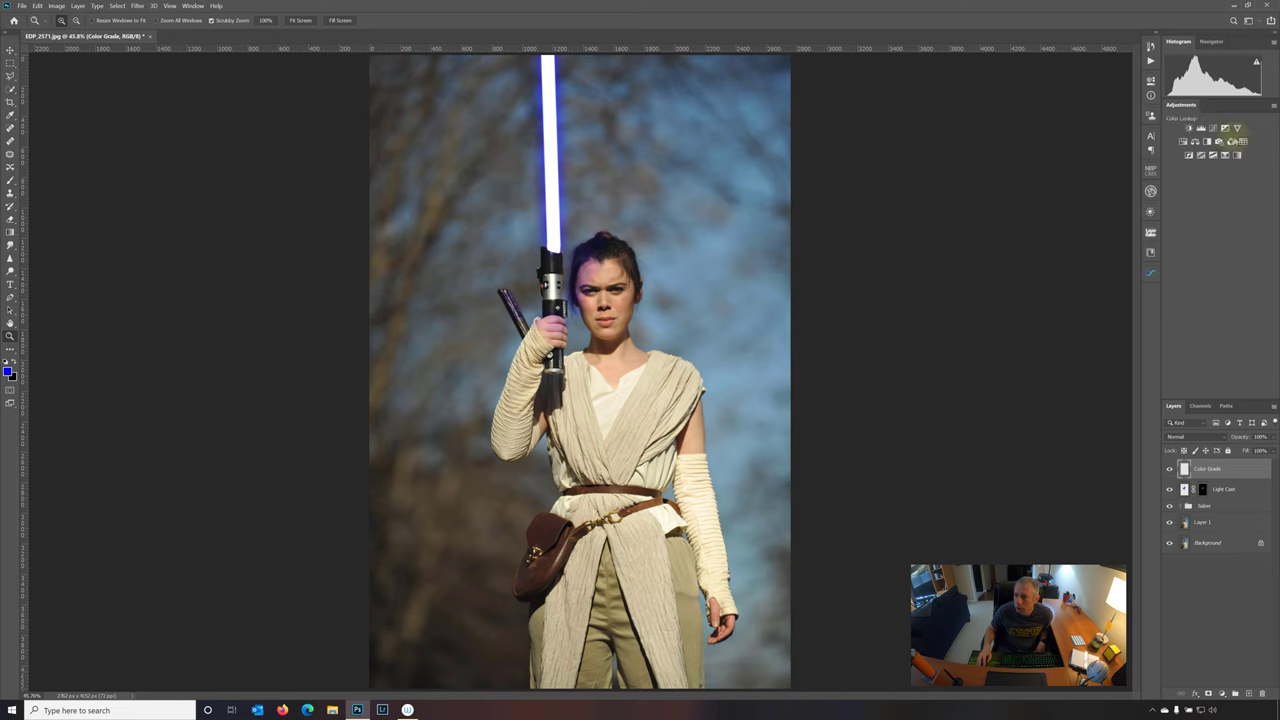
click(1231, 140)
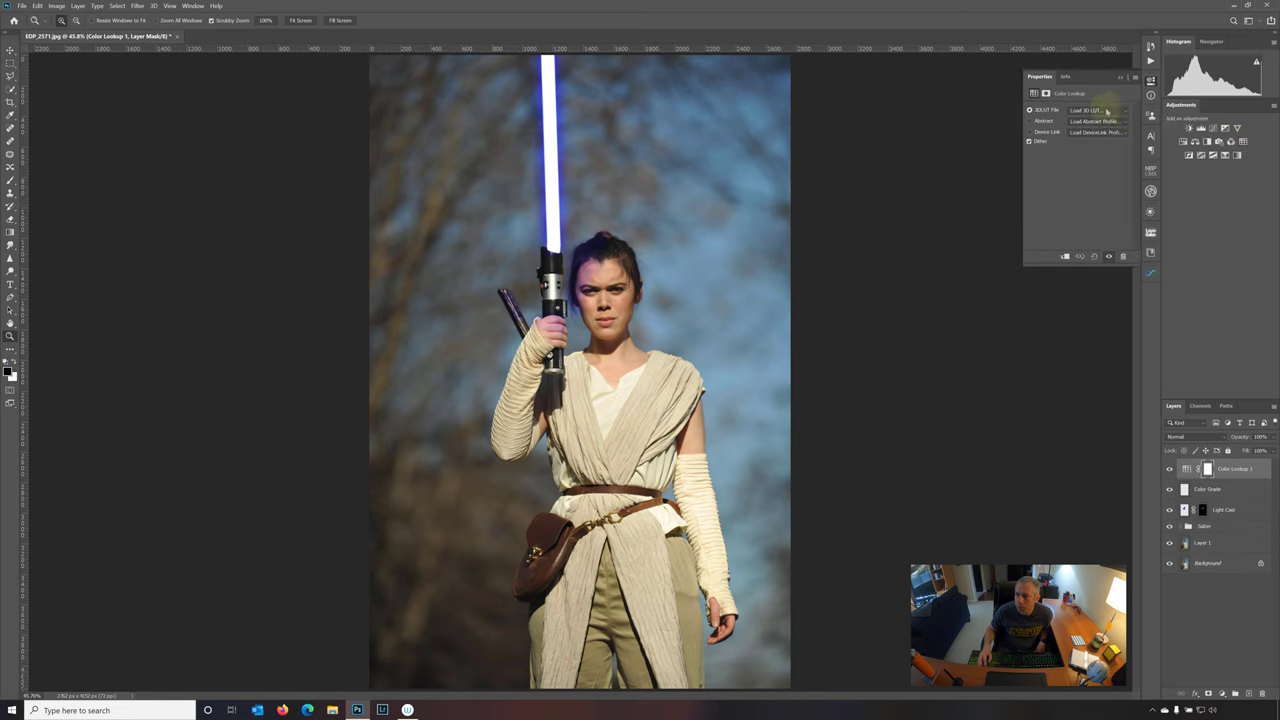
click(1125, 110)
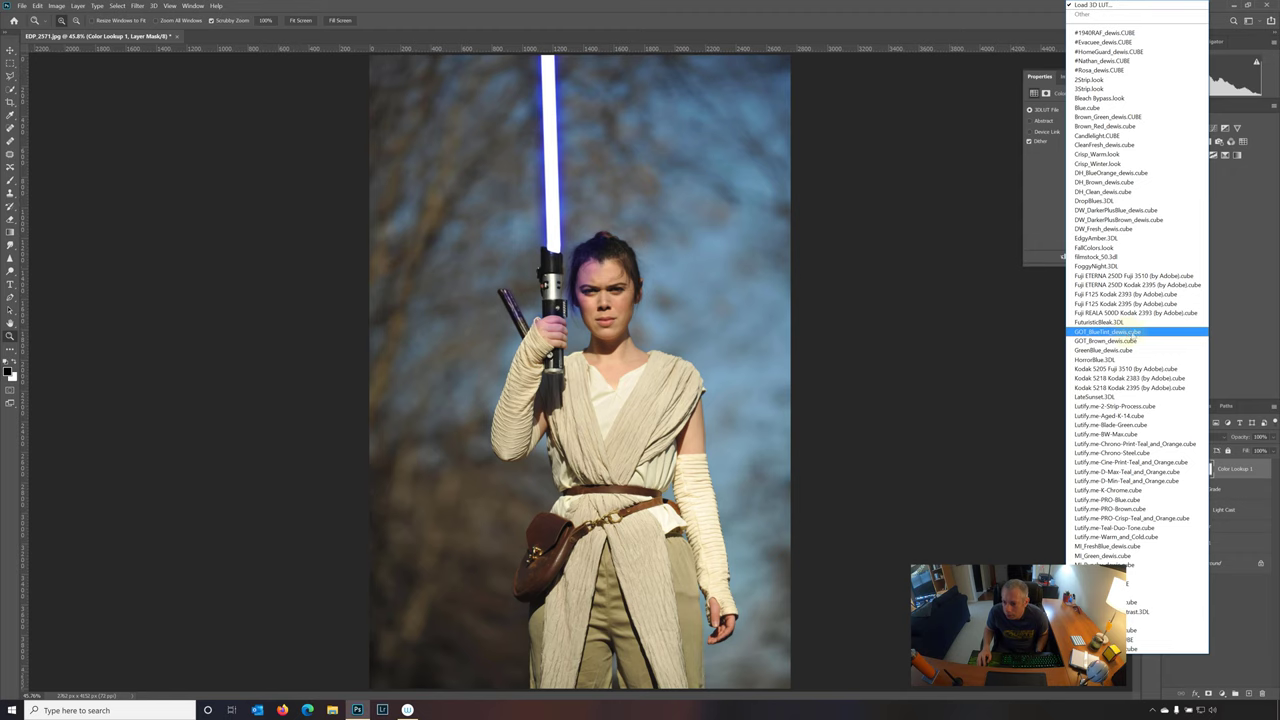
click(1130, 332)
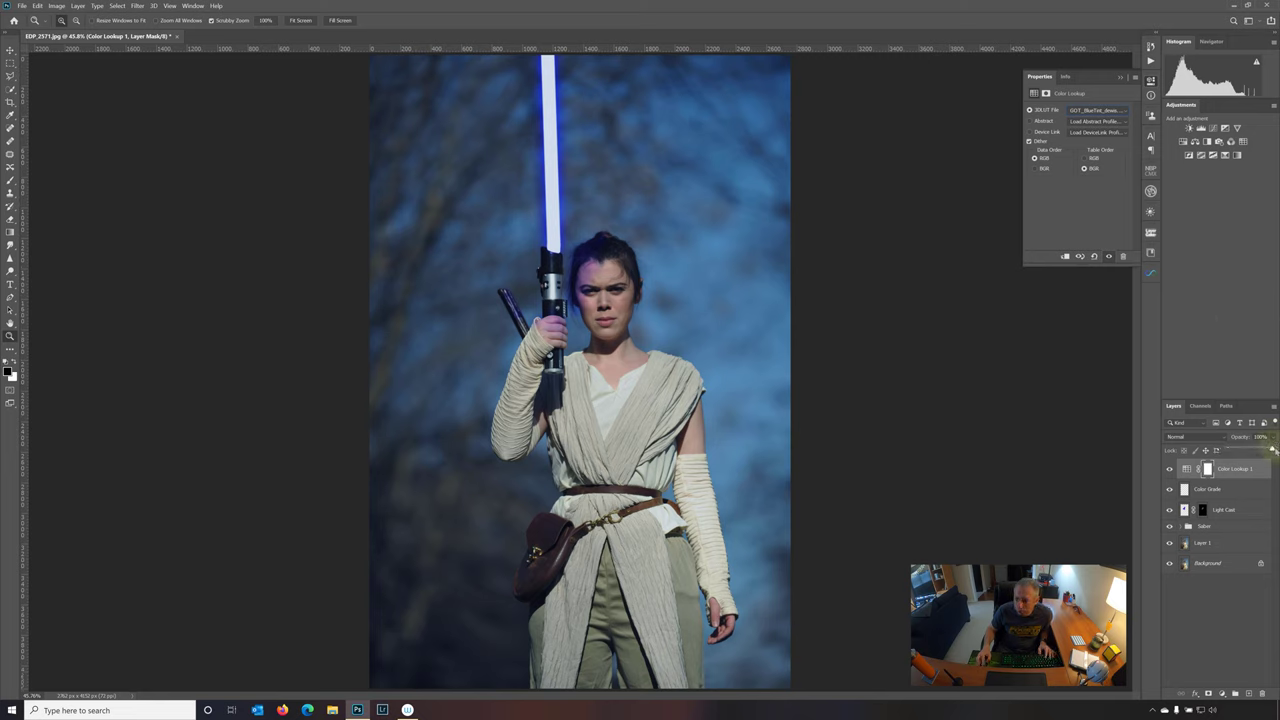
drag(1272, 450, 1245, 452)
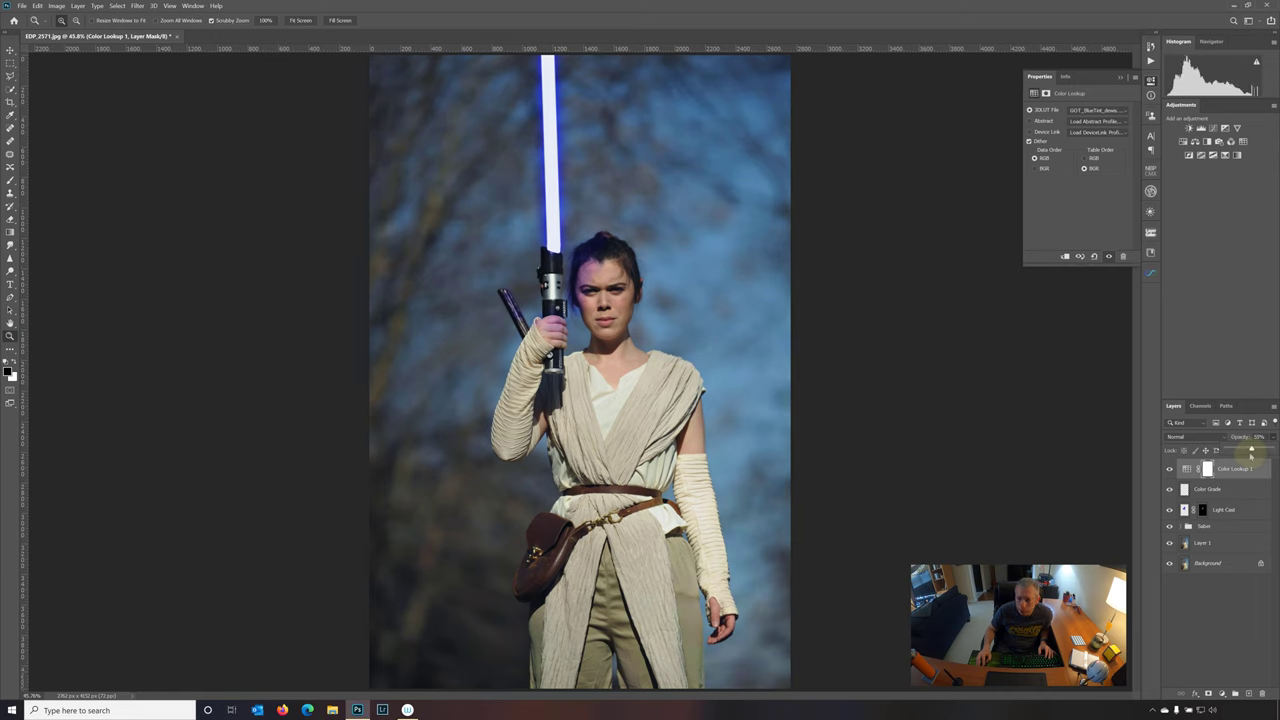
drag(1250, 452, 1246, 456)
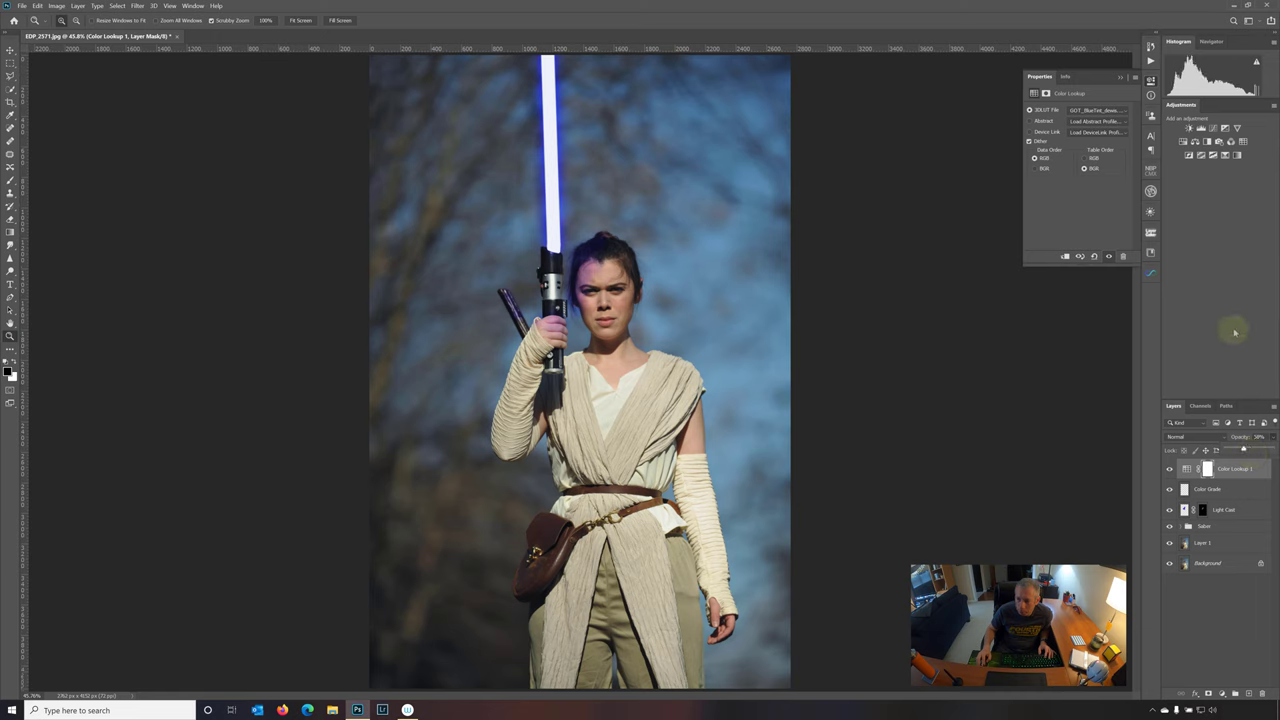
click(1170, 470)
click(1170, 470)
click(1170, 470)
click(1170, 470)
drag(1187, 470, 1262, 693)
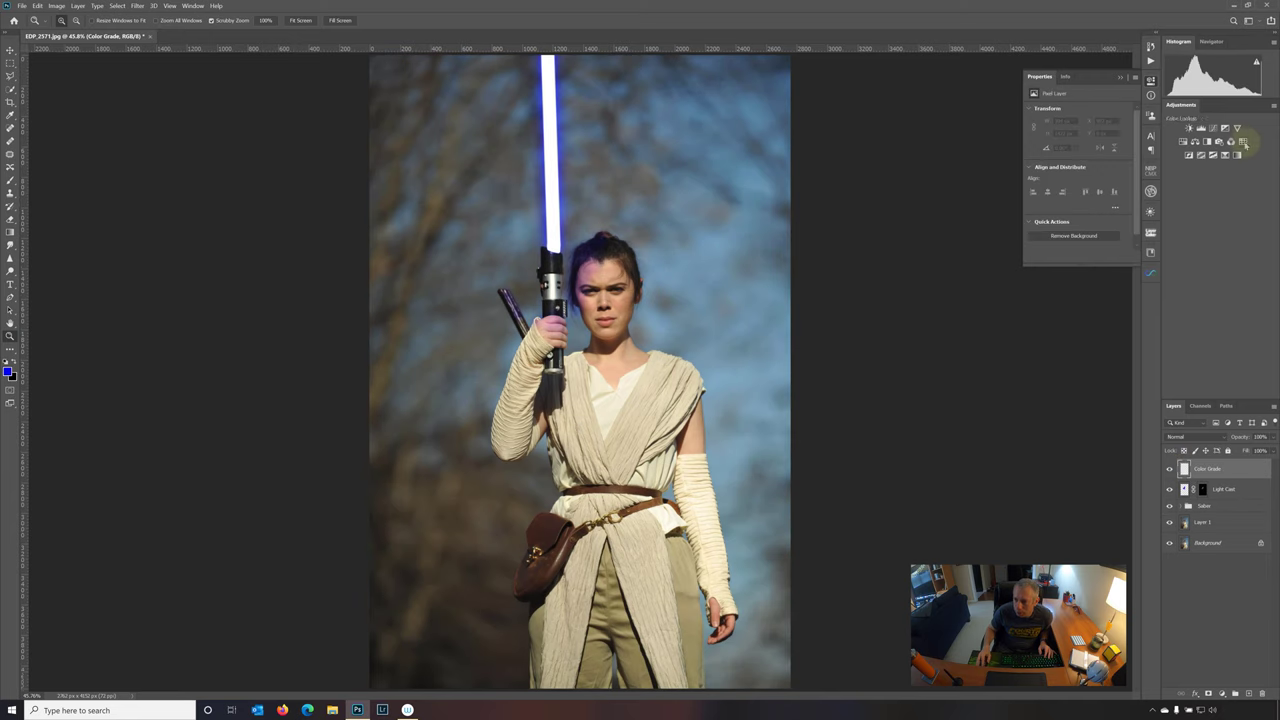
Add a Color Lookup layer using Moonlight.3DL and lower its opacity to about 32%.
click(1243, 141)
click(1125, 110)
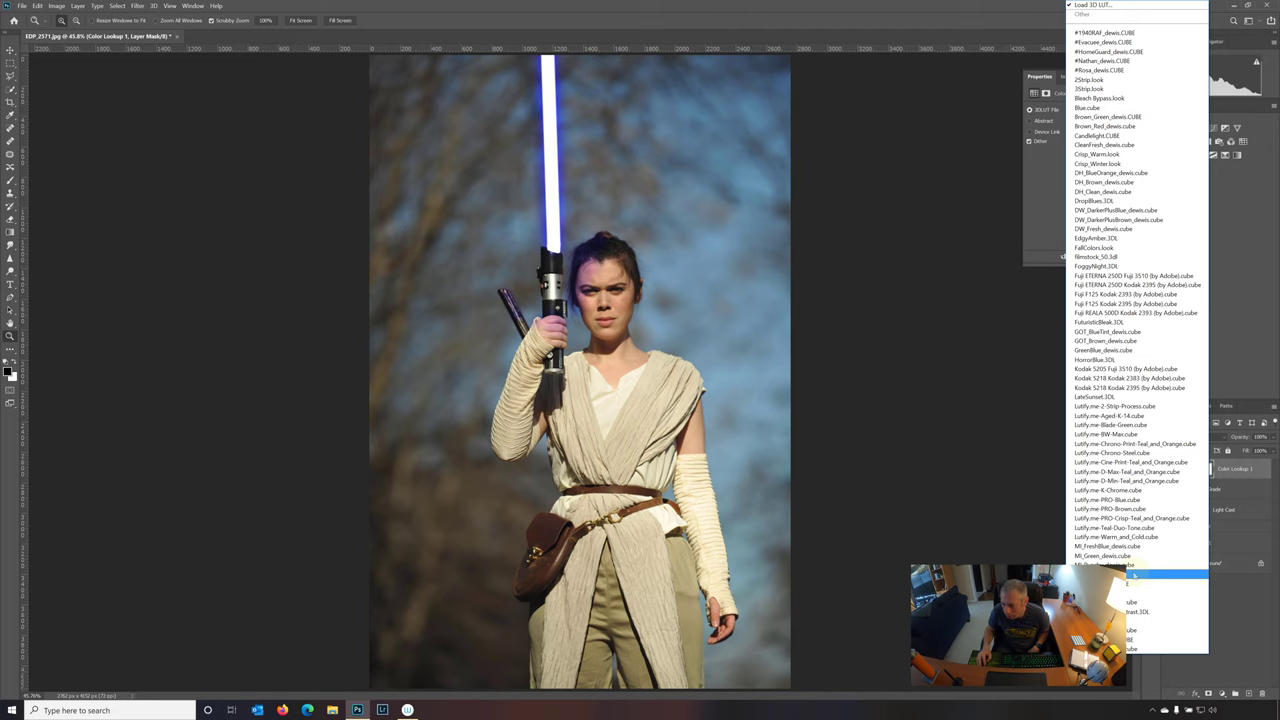
click(1130, 576)
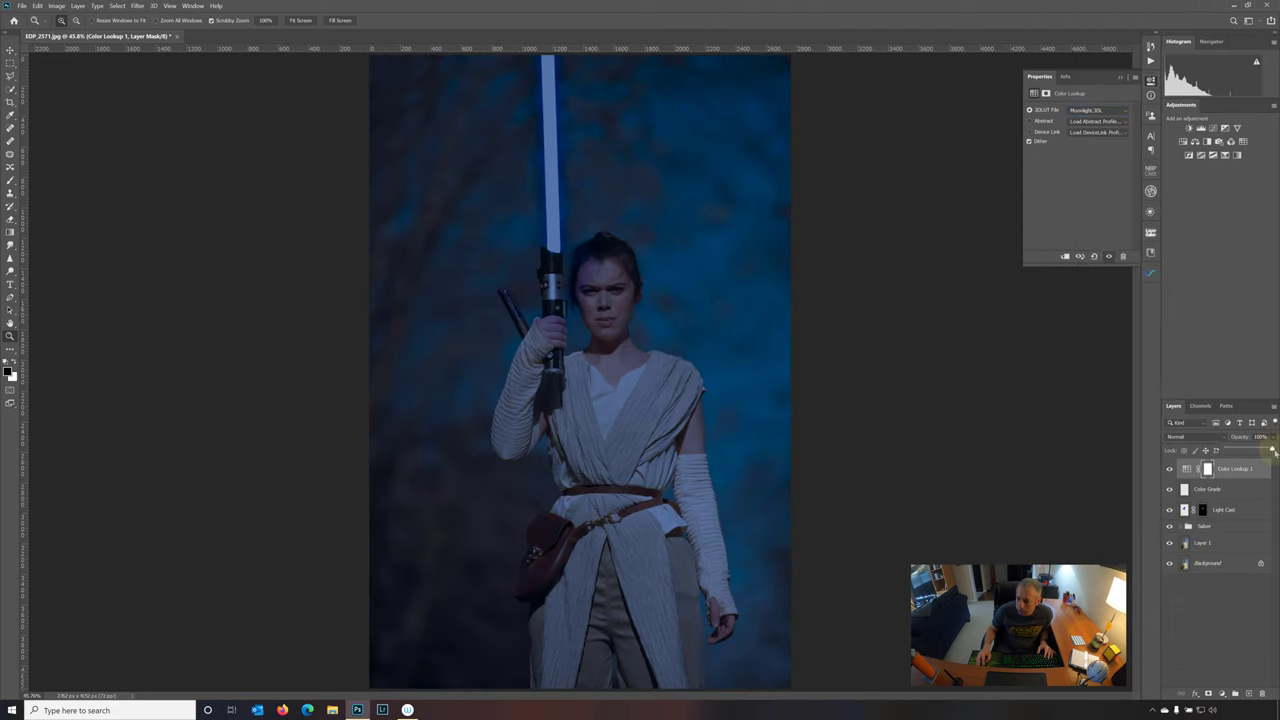
drag(1272, 452, 1241, 450)
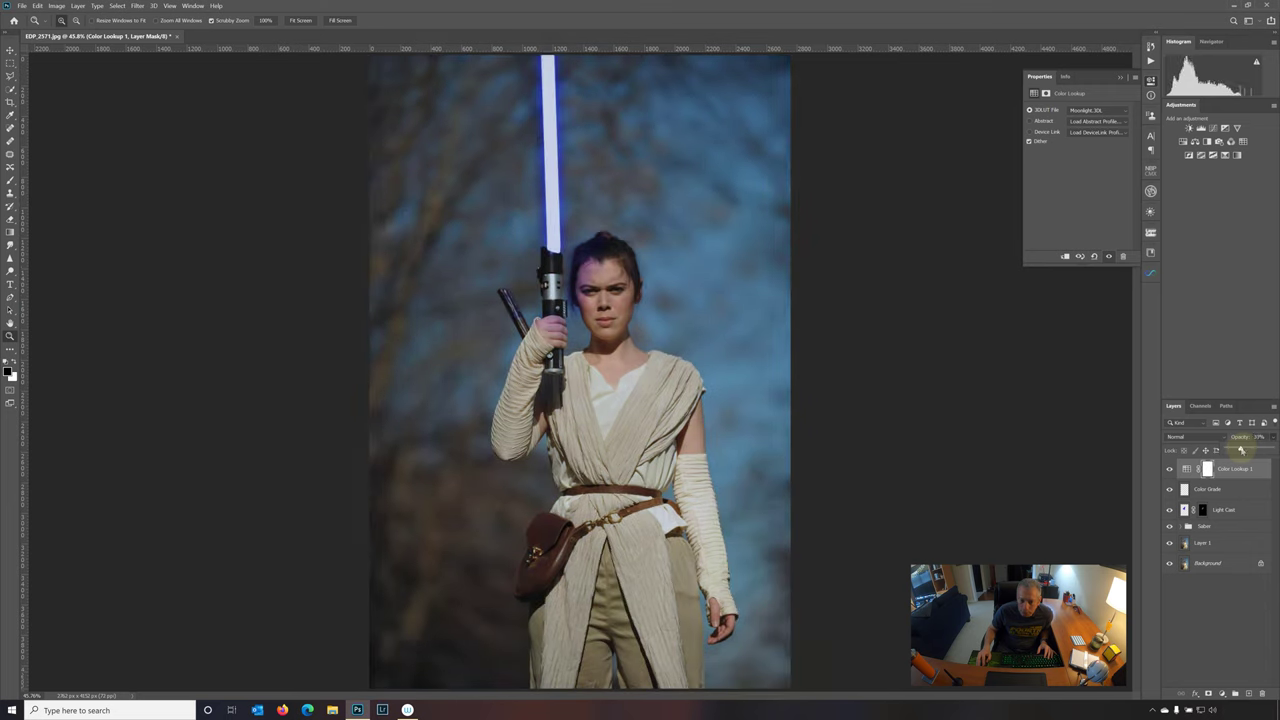
Paint black at 45% brush opacity on the Color Lookup mask over her face.
click(1171, 470)
click(1171, 470)
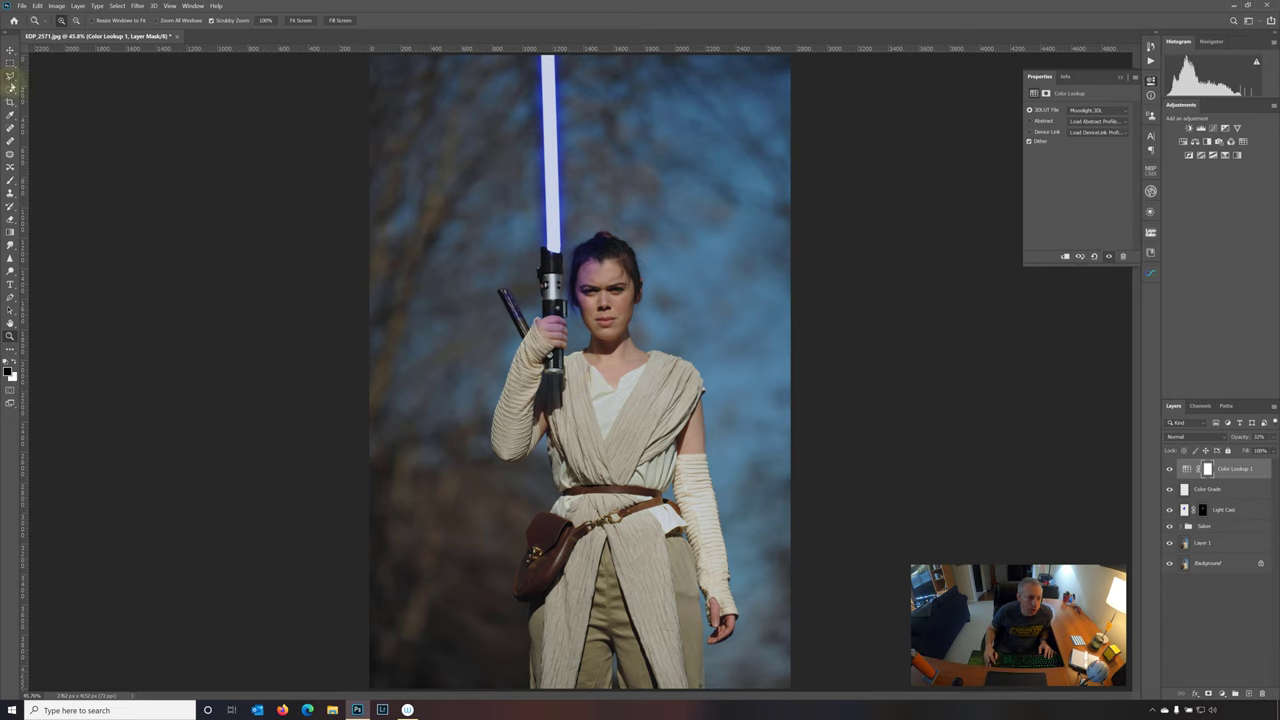
click(12, 183)
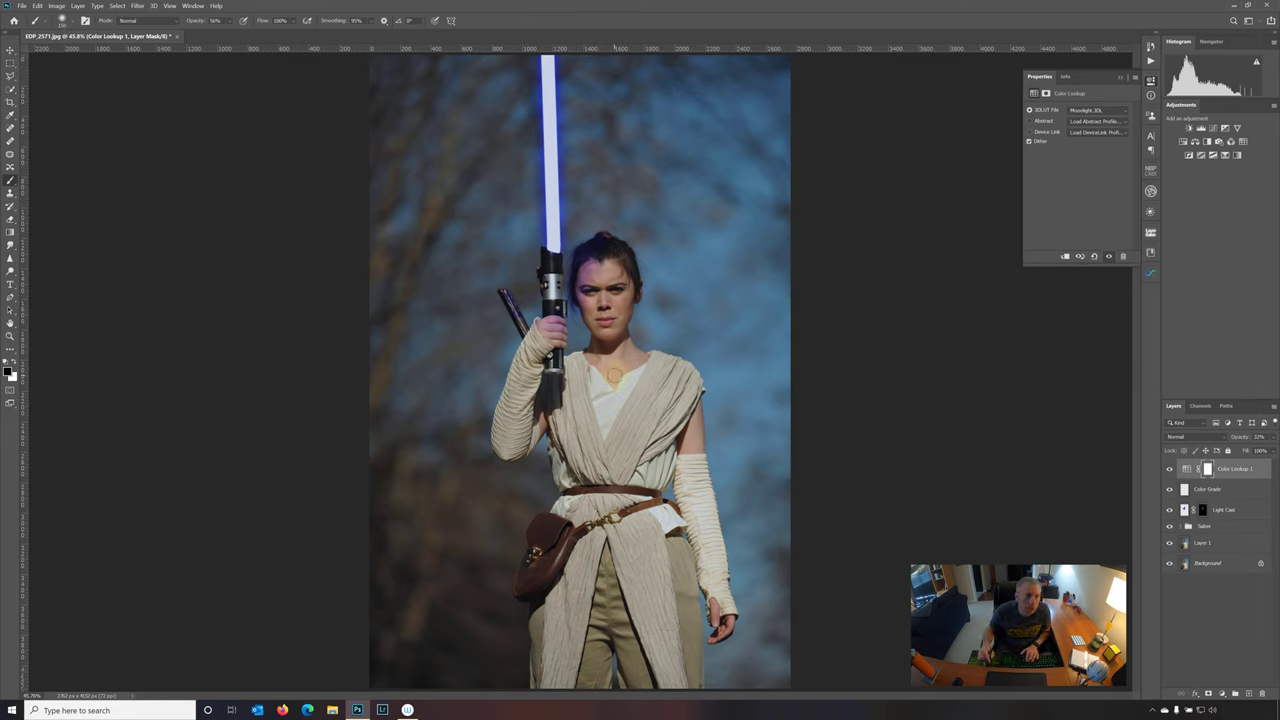
key(bracketleft)
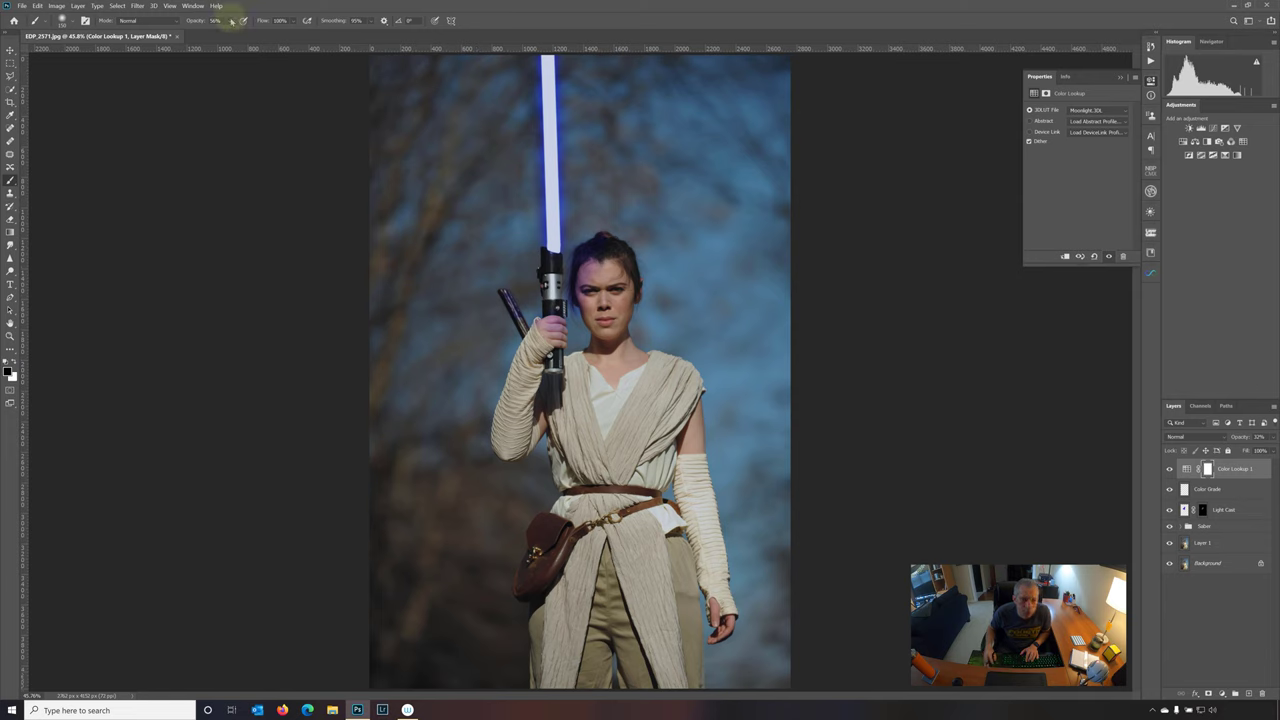
drag(238, 35, 234, 35)
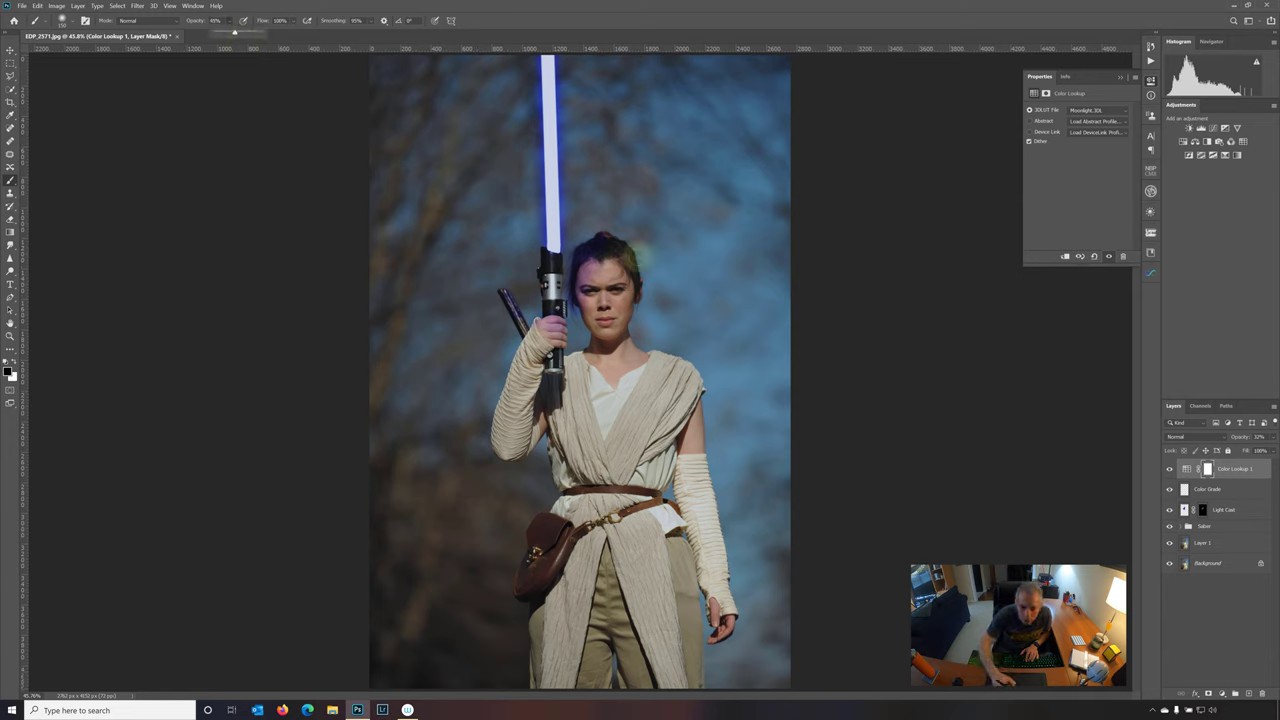
mouse_move(582, 280)
mouse_down()
mouse_move(609, 254)
mouse_move(619, 278)
mouse_move(606, 363)
mouse_move(599, 353)
mouse_move(668, 373)
mouse_move(648, 385)
mouse_move(654, 368)
mouse_move(670, 380)
mouse_move(634, 444)
mouse_move(610, 450)
mouse_move(564, 375)
mouse_move(579, 433)
mouse_move(560, 654)
mouse_move(580, 558)
mouse_move(581, 673)
mouse_move(642, 599)
mouse_move(653, 644)
mouse_move(640, 412)
mouse_move(666, 395)
mouse_move(713, 558)
mouse_move(718, 595)
mouse_move(558, 396)
mouse_move(543, 338)
mouse_move(531, 348)
mouse_move(521, 448)
mouse_move(572, 394)
mouse_move(574, 406)
mouse_move(571, 376)
mouse_move(572, 396)
mouse_move(549, 388)
mouse_move(578, 455)
mouse_move(610, 388)
mouse_move(637, 364)
mouse_move(645, 386)
mouse_move(630, 357)
mouse_move(644, 384)
mouse_move(568, 402)
mouse_move(639, 436)
mouse_up()
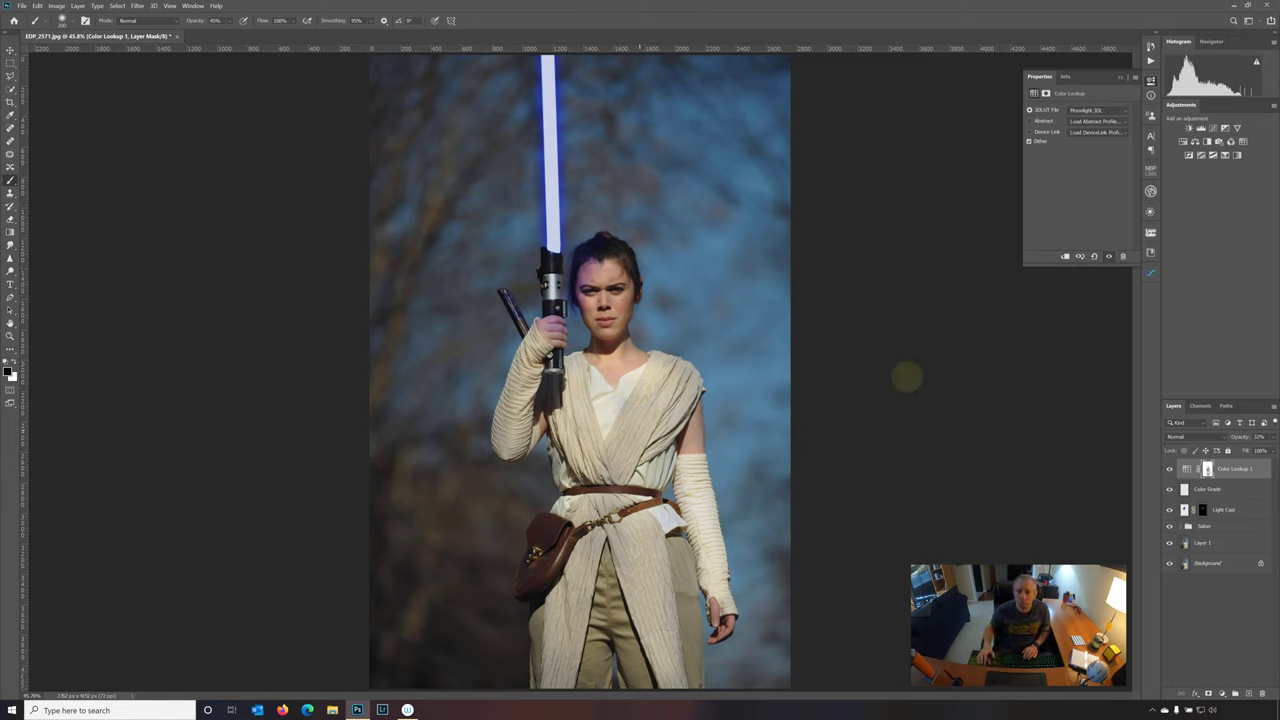
Paint black down the saber blade on the Color Lookup mask, toggling the grade to compare.
click(1173, 469)
click(1171, 469)
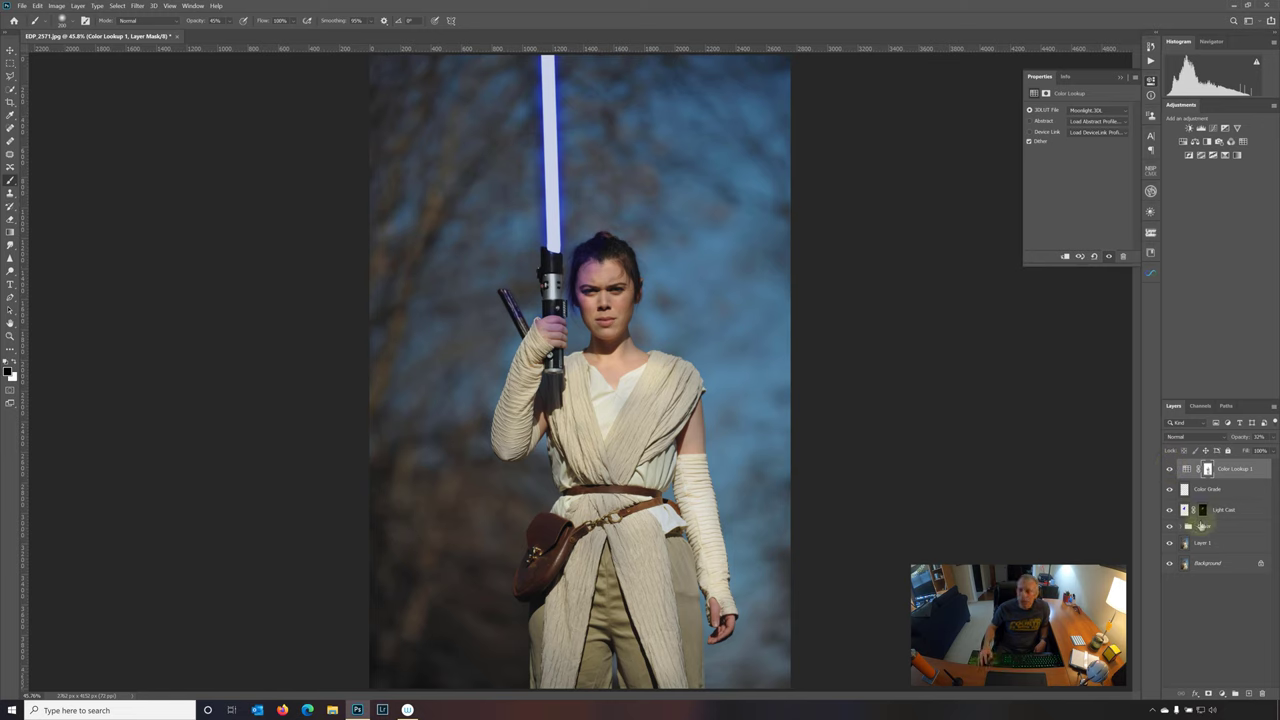
click(1169, 469)
click(1169, 469)
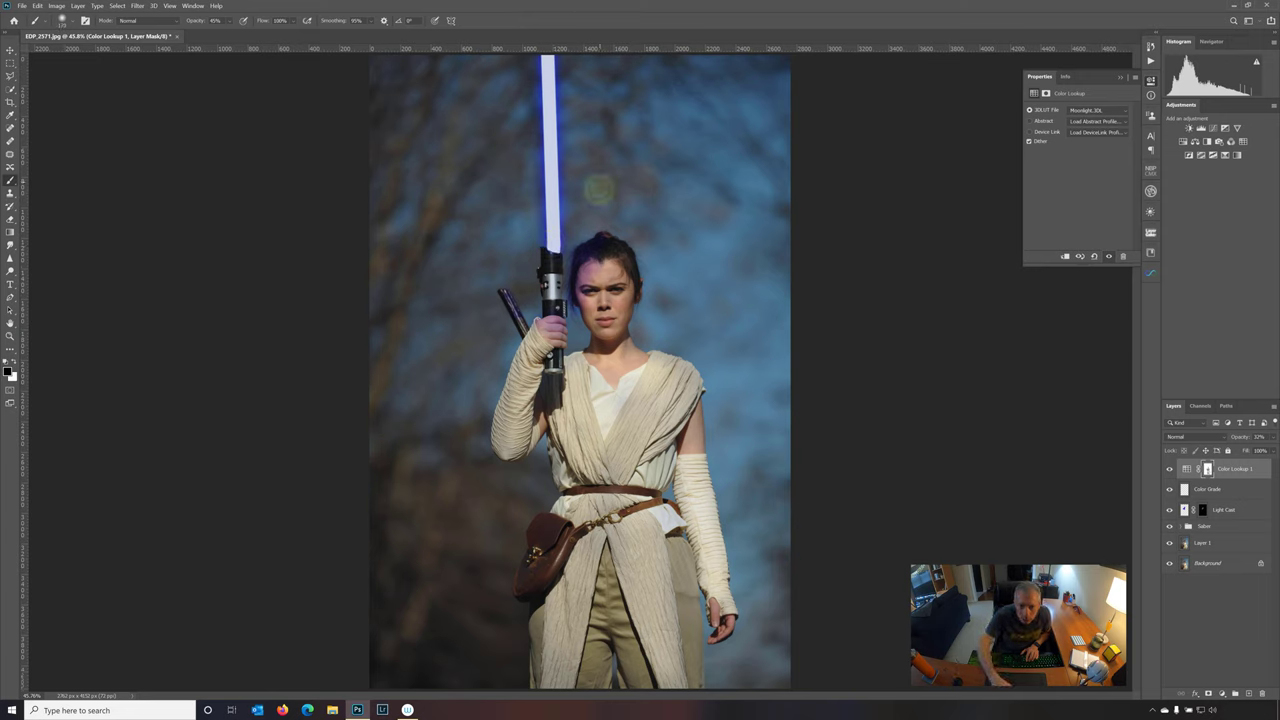
mouse_move(547, 58)
mouse_down()
mouse_move(551, 262)
mouse_move(550, 139)
mouse_up()
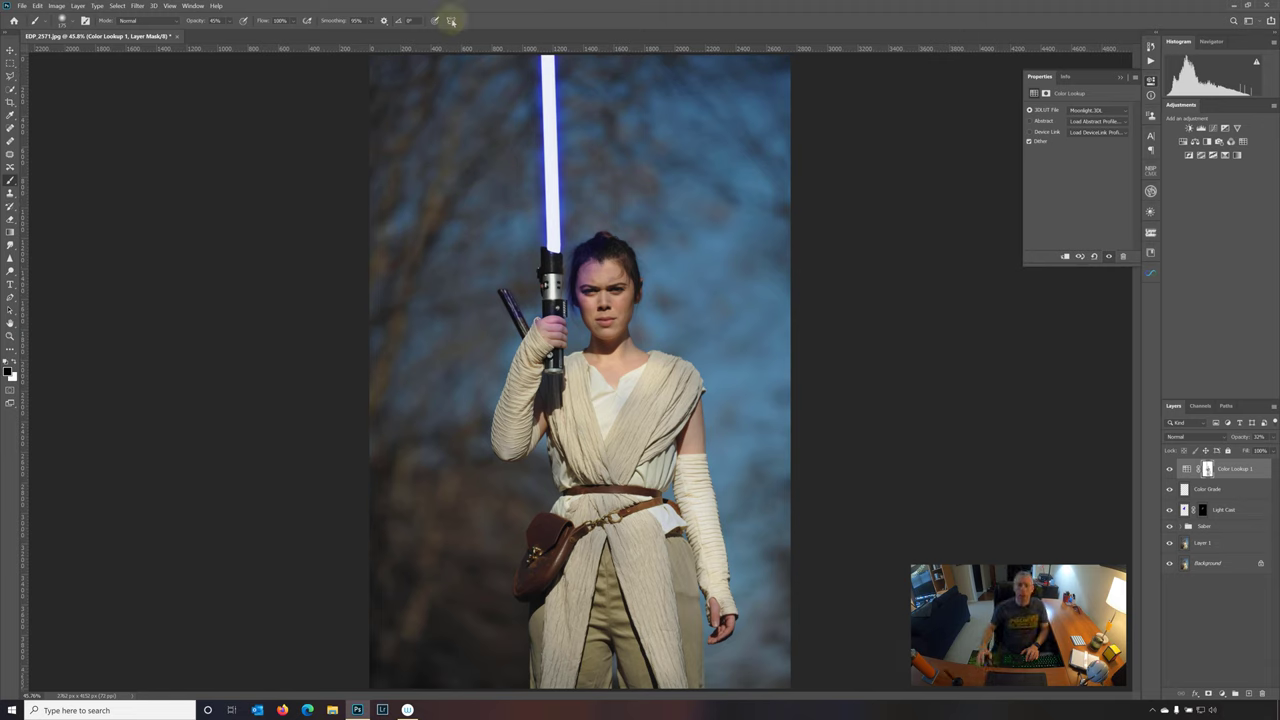
click(1168, 470)
click(1168, 470)
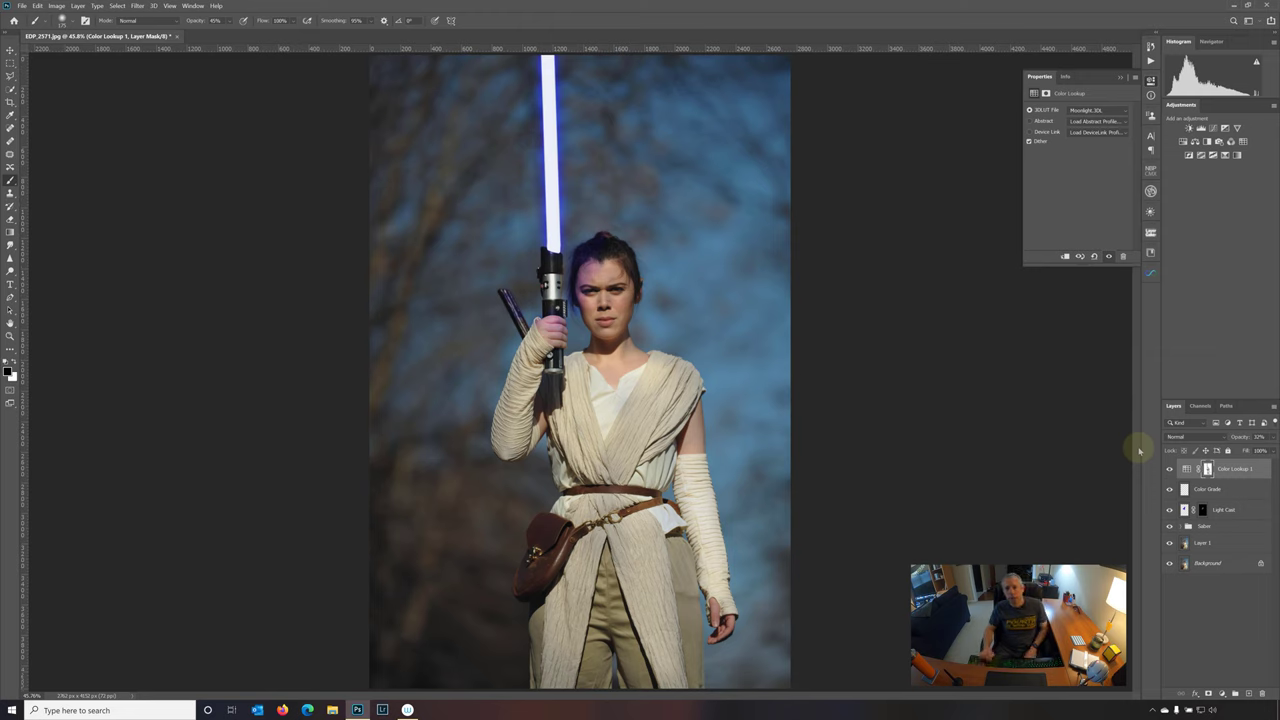